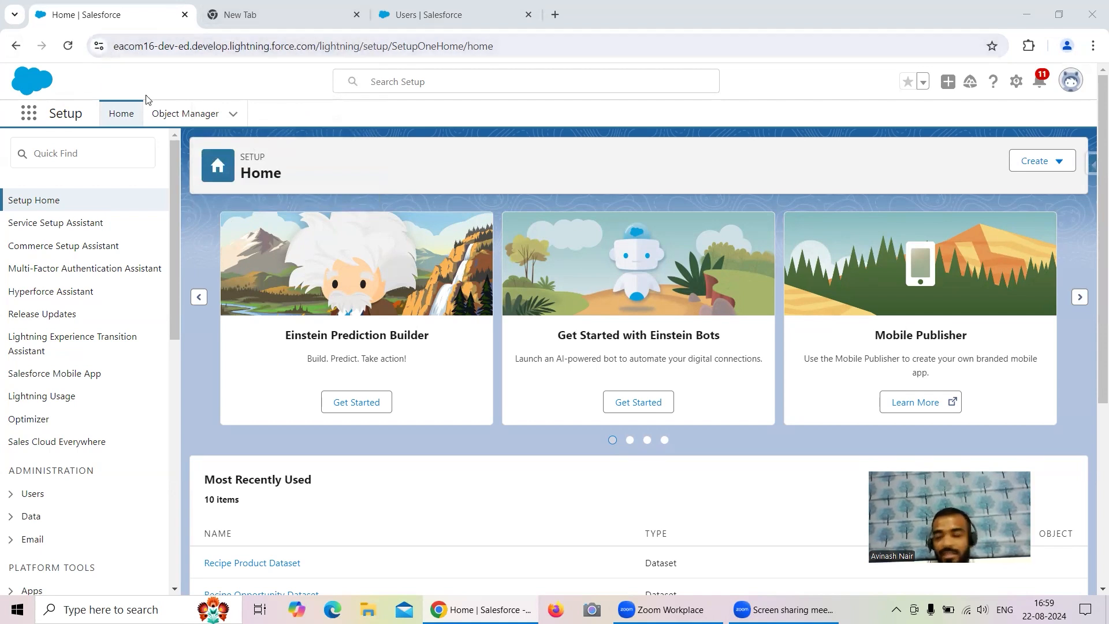
- Open the System Administrator profile linked on the current user's detail page
left_click(404, 14)
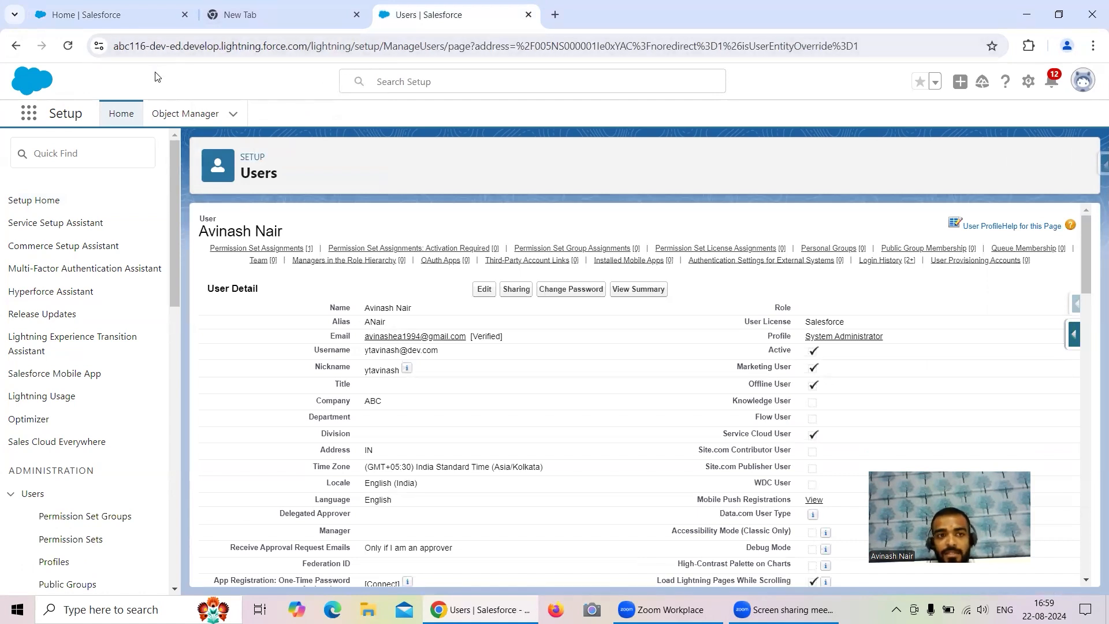
left_click(121, 14)
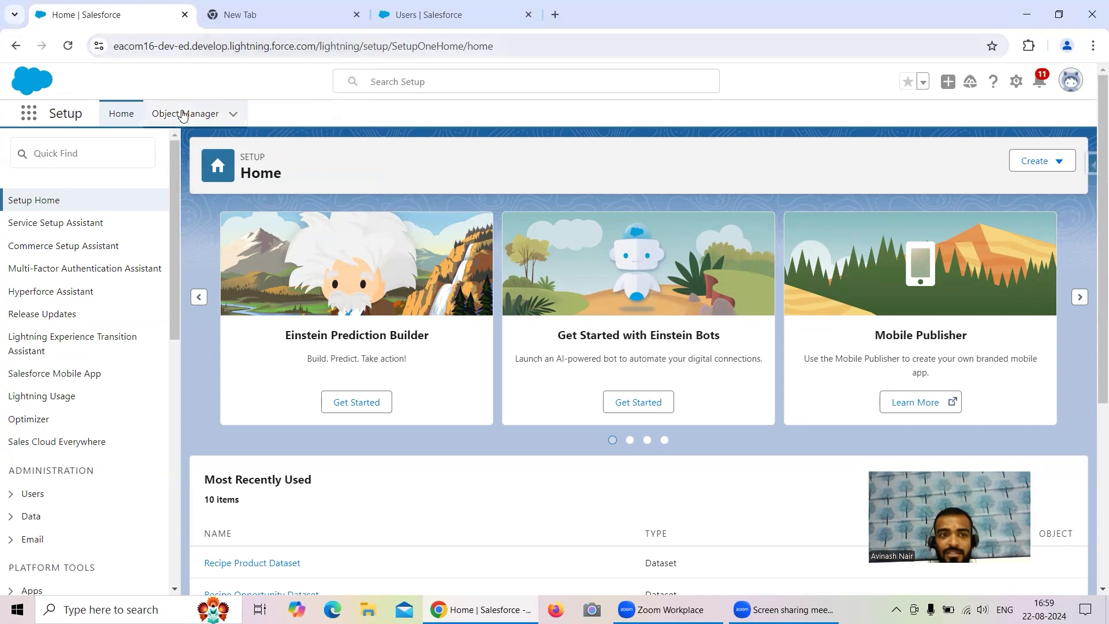
left_click(403, 18)
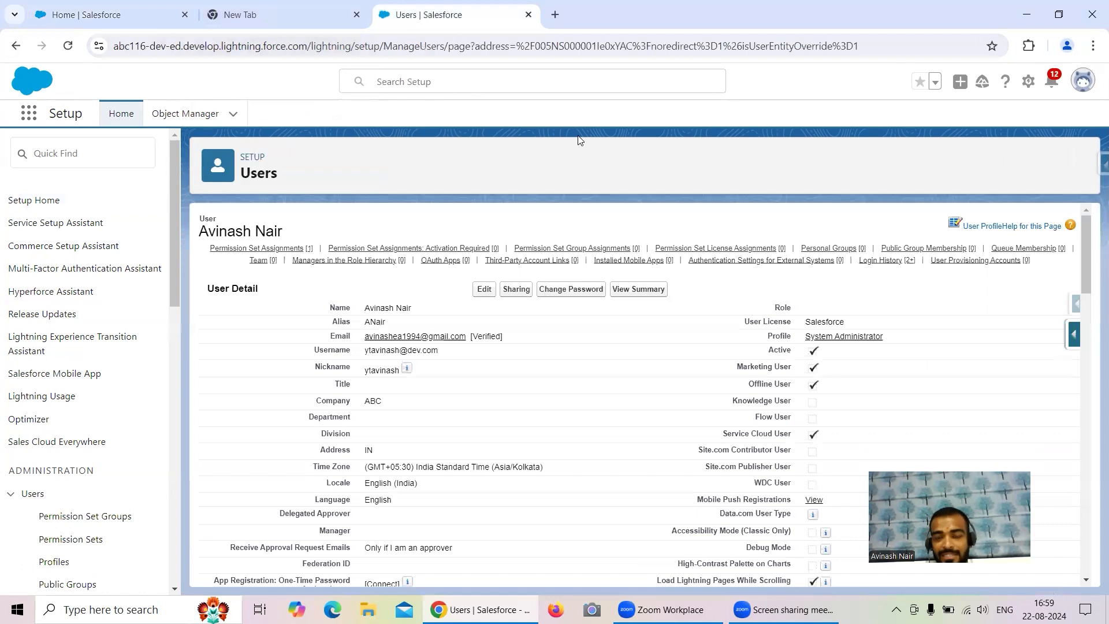
left_click(842, 337)
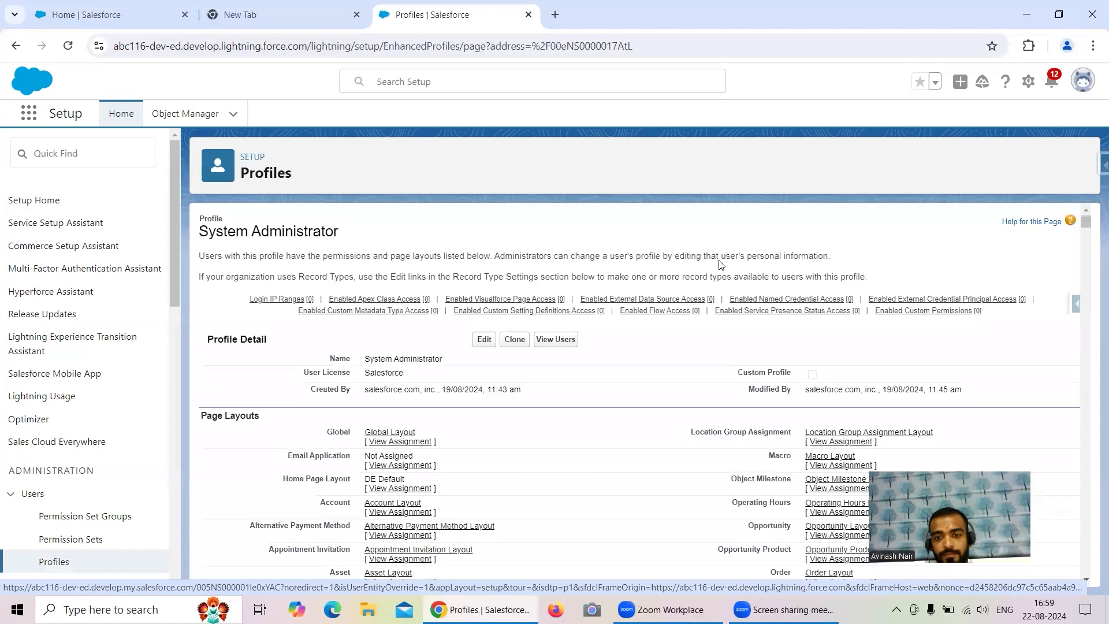
- Jump to the profile's Login IP Ranges section by searching the page for 'iP R'
scroll(720, 264, "down", 4)
key("ctrl+f")
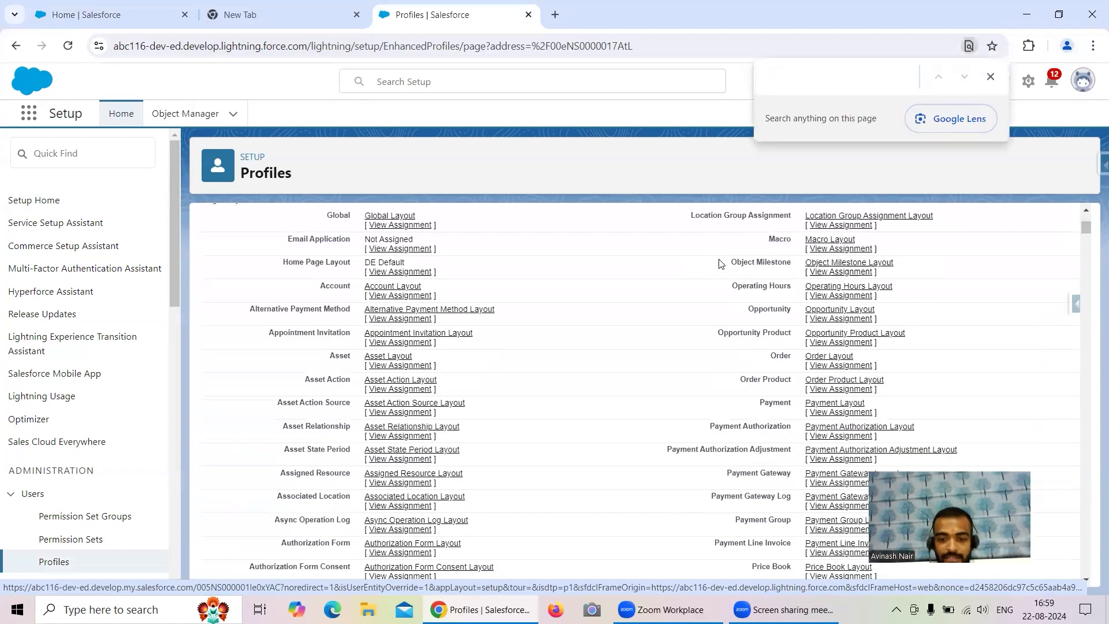
type("iP")
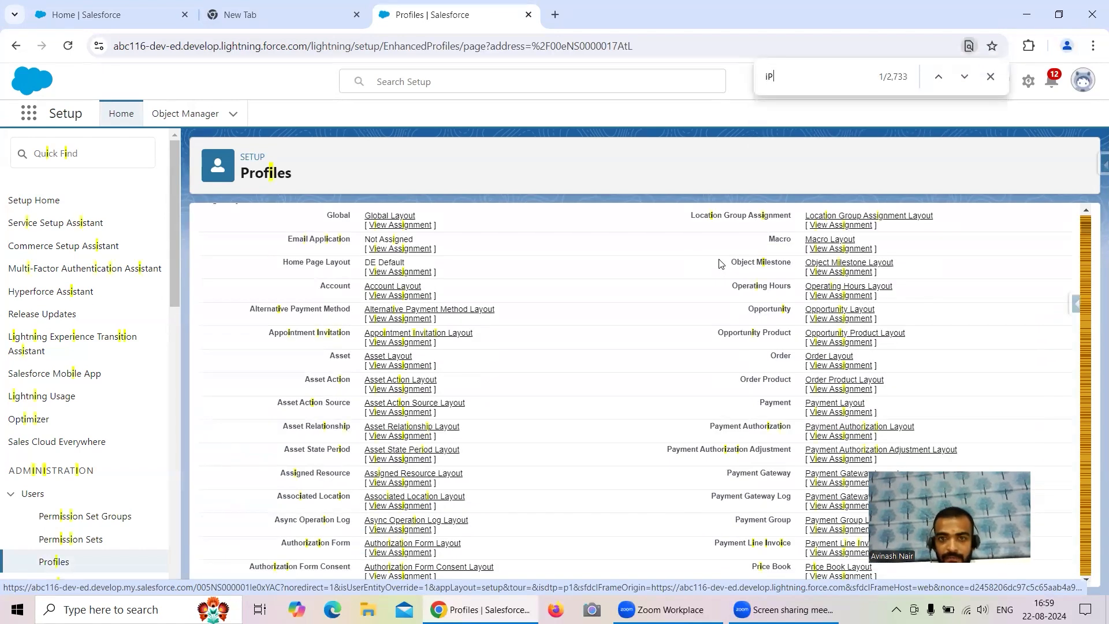
type(" R")
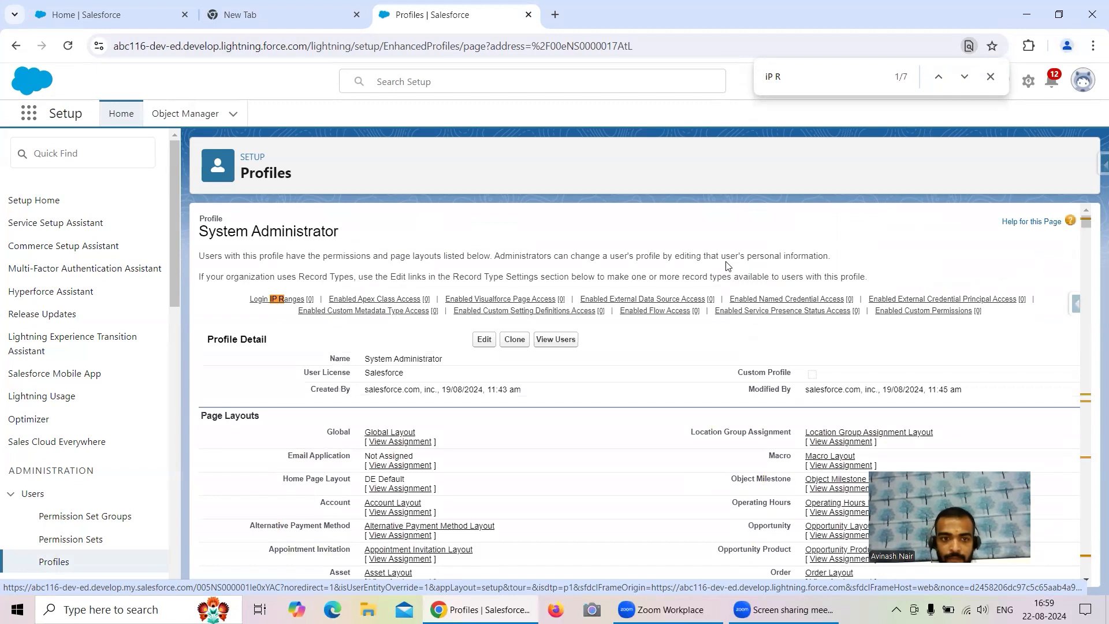
left_click(283, 305)
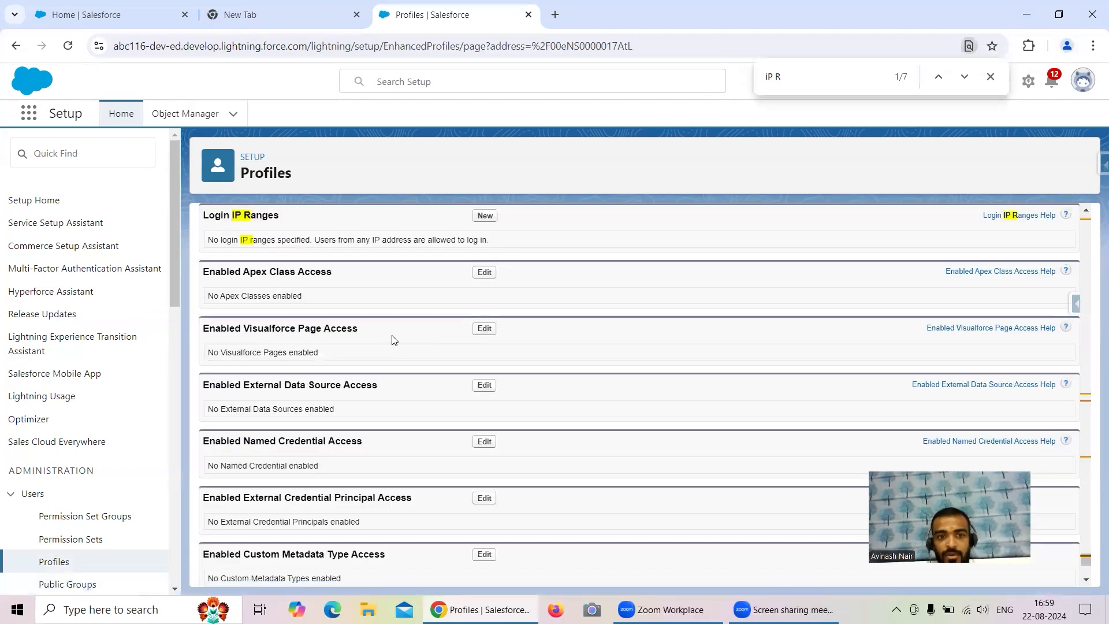
- Add and save a login IP range from 0.0.0.0 to 255.255.255.255
left_click(485, 217)
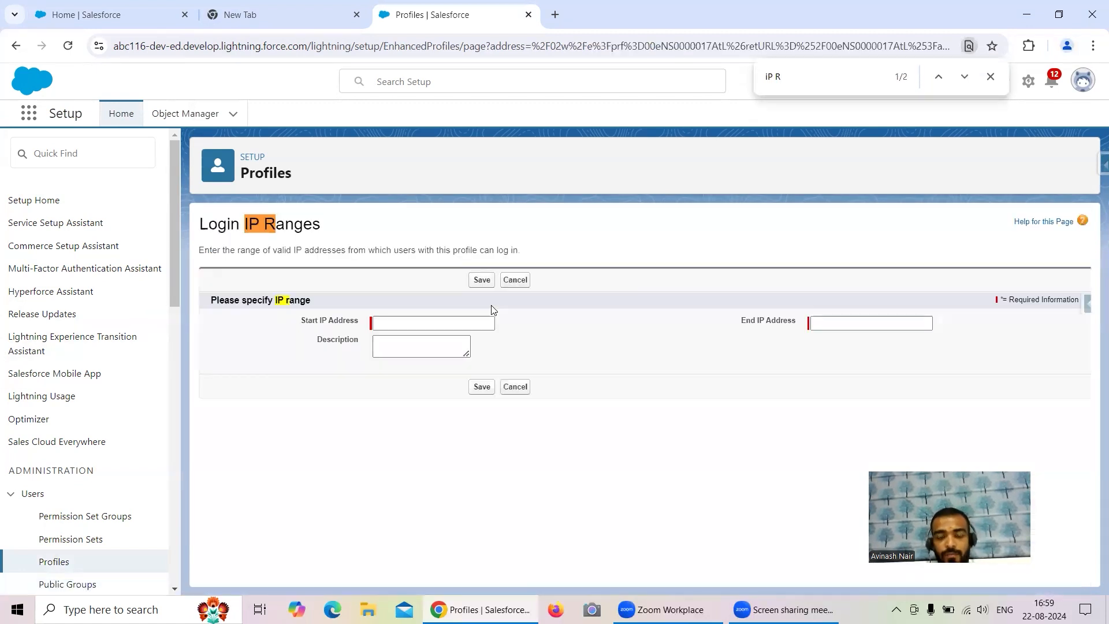
left_click(403, 324)
left_click(439, 354)
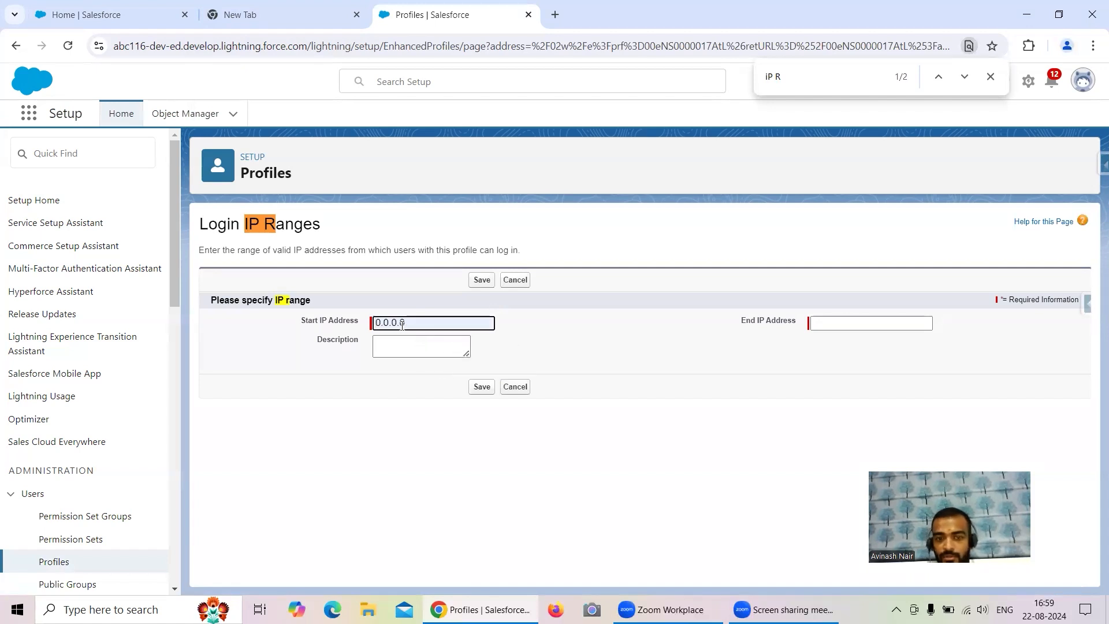
left_click(853, 321)
left_click(875, 346)
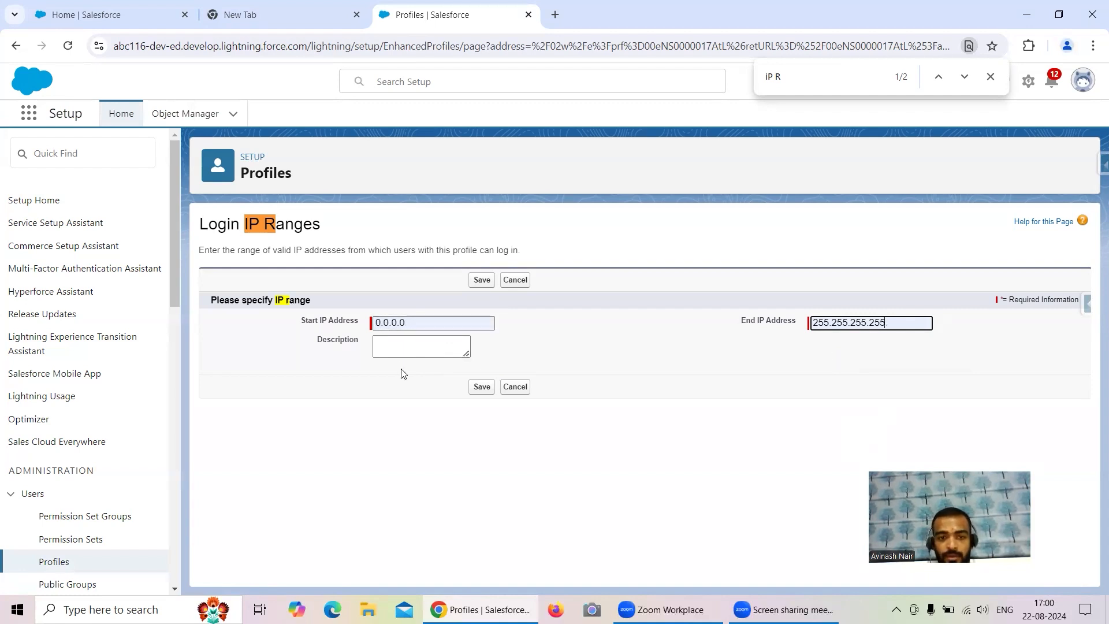
left_click(486, 389)
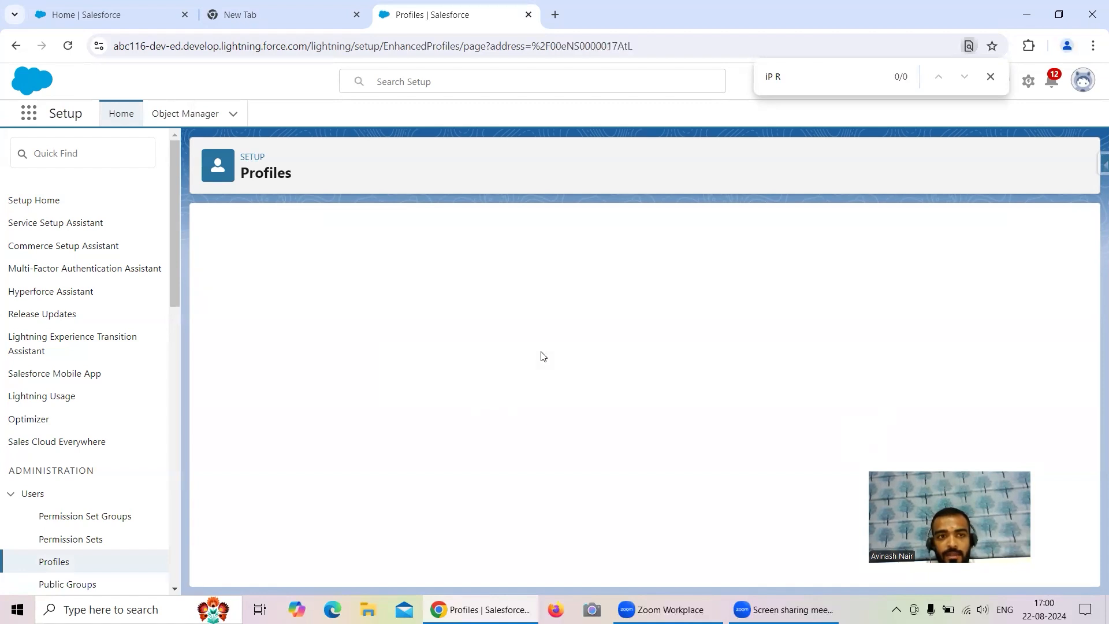
- Launch Analytics Studio from the App Launcher and open its Data Manager
left_click(113, 15)
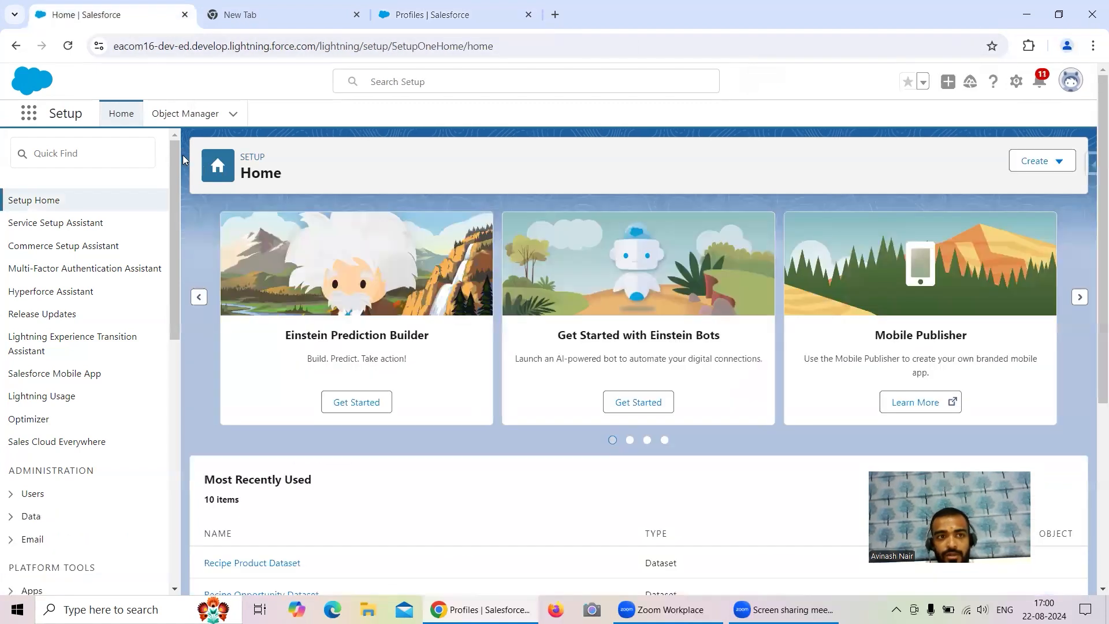
left_click(29, 113)
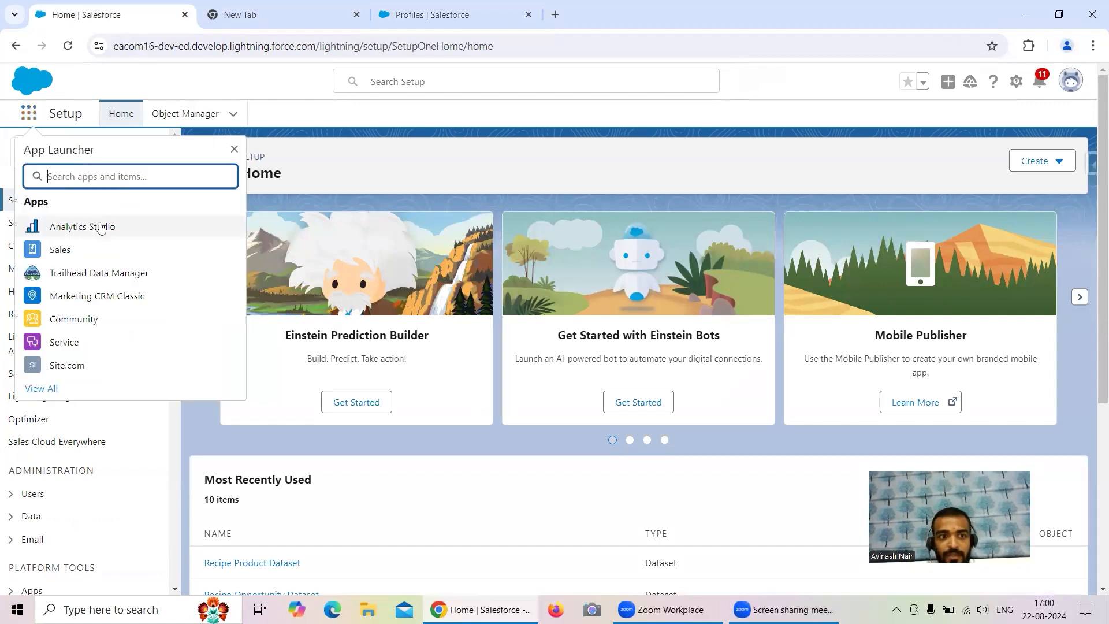
left_click(123, 227)
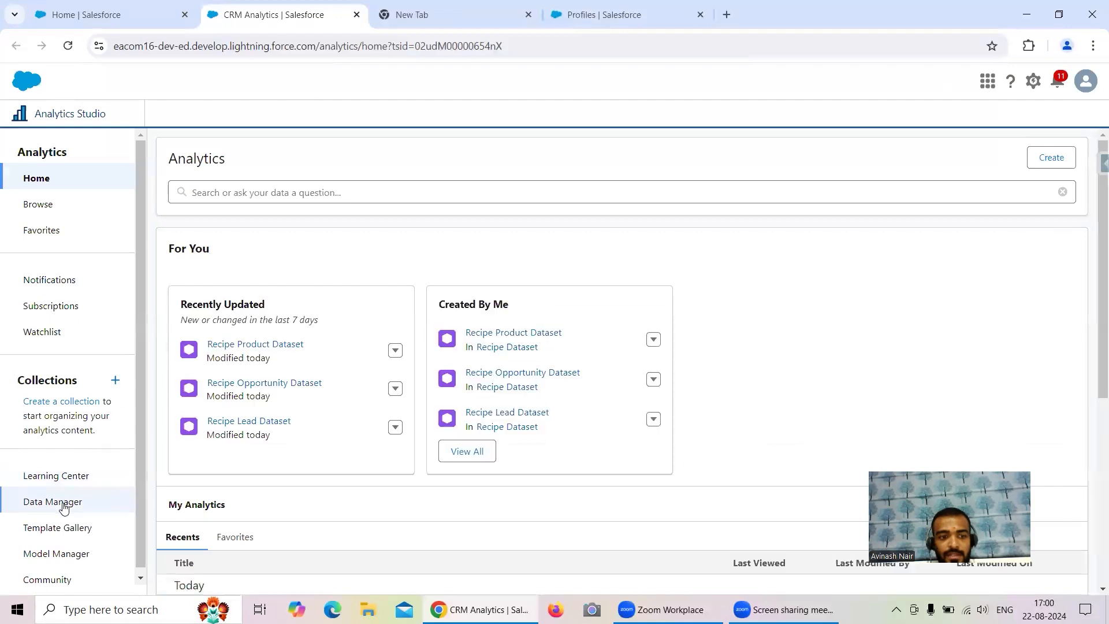
left_click(35, 501)
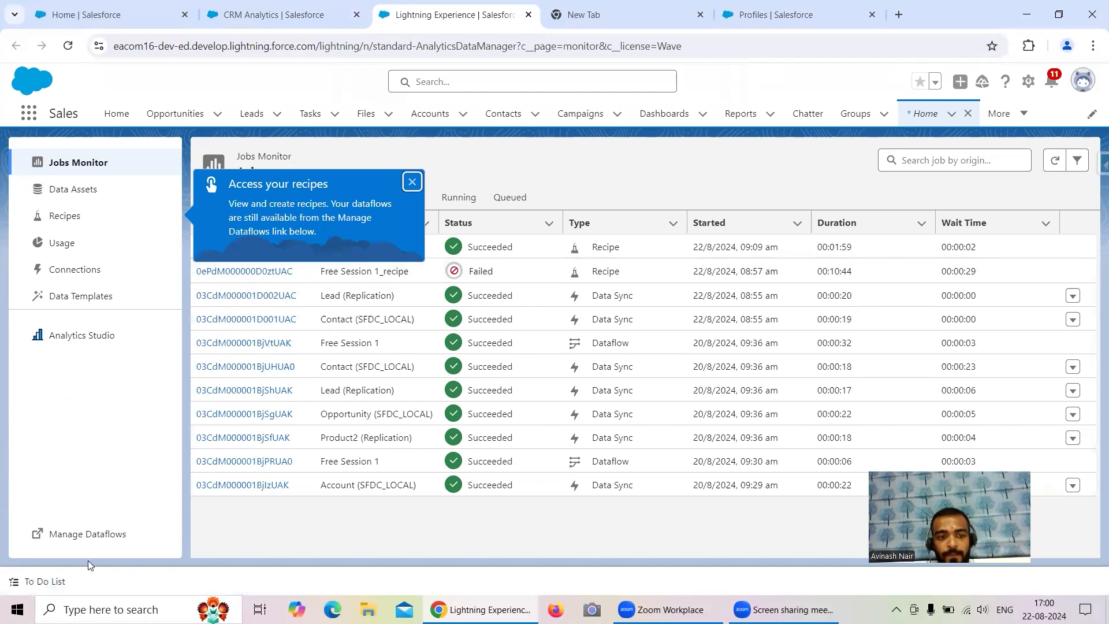
left_click(90, 534)
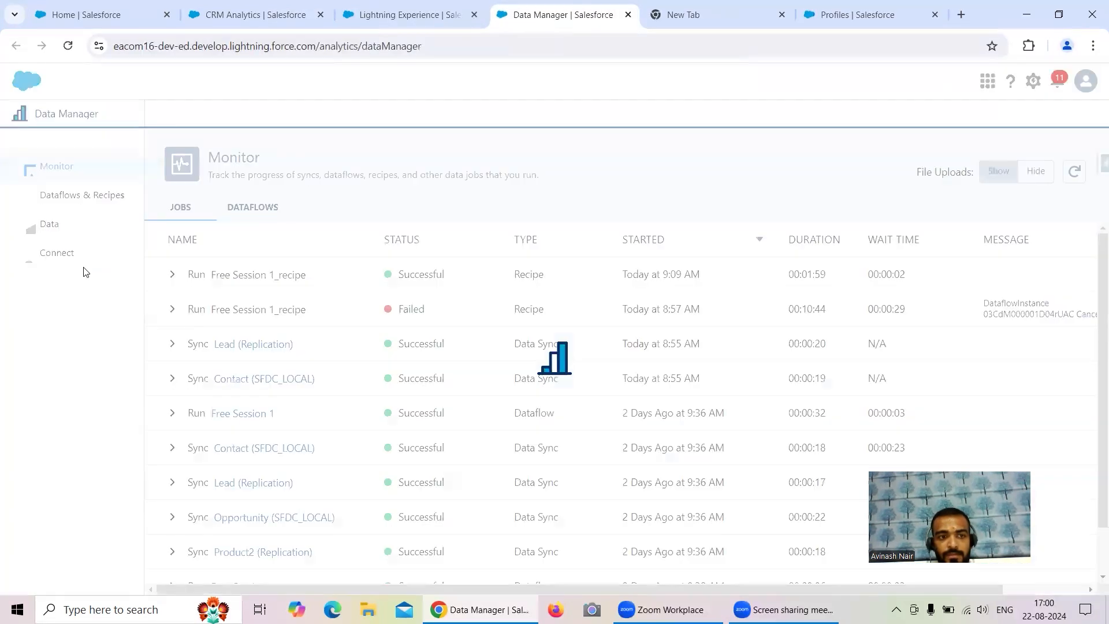
- Review the available live connection types and the SFDC_LOCAL input connection in Connect to Data
left_click(65, 254)
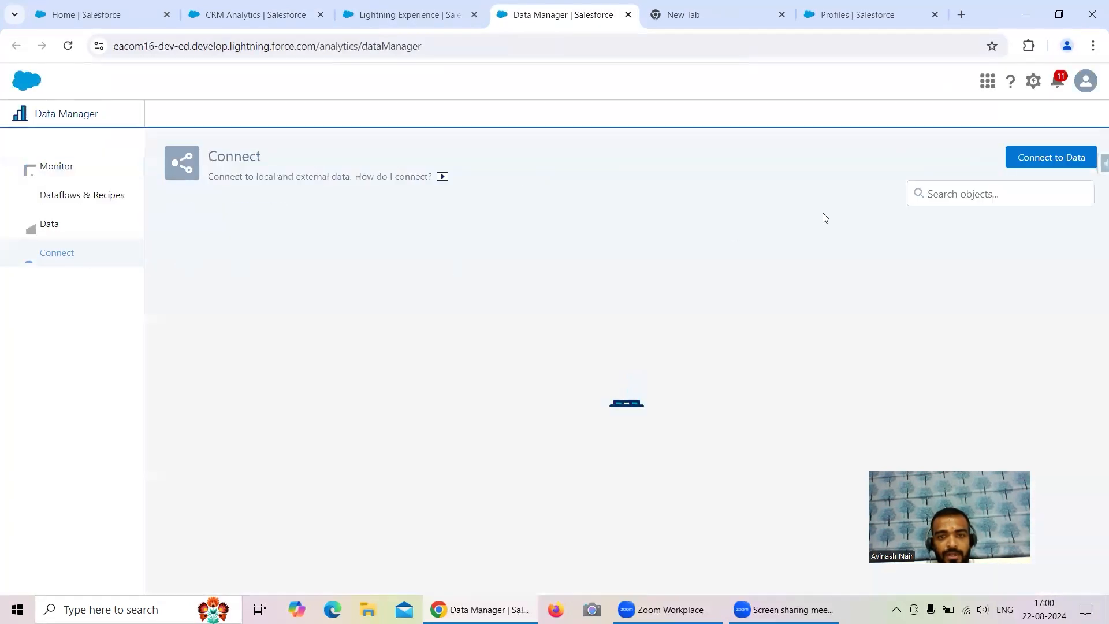
left_click(1038, 161)
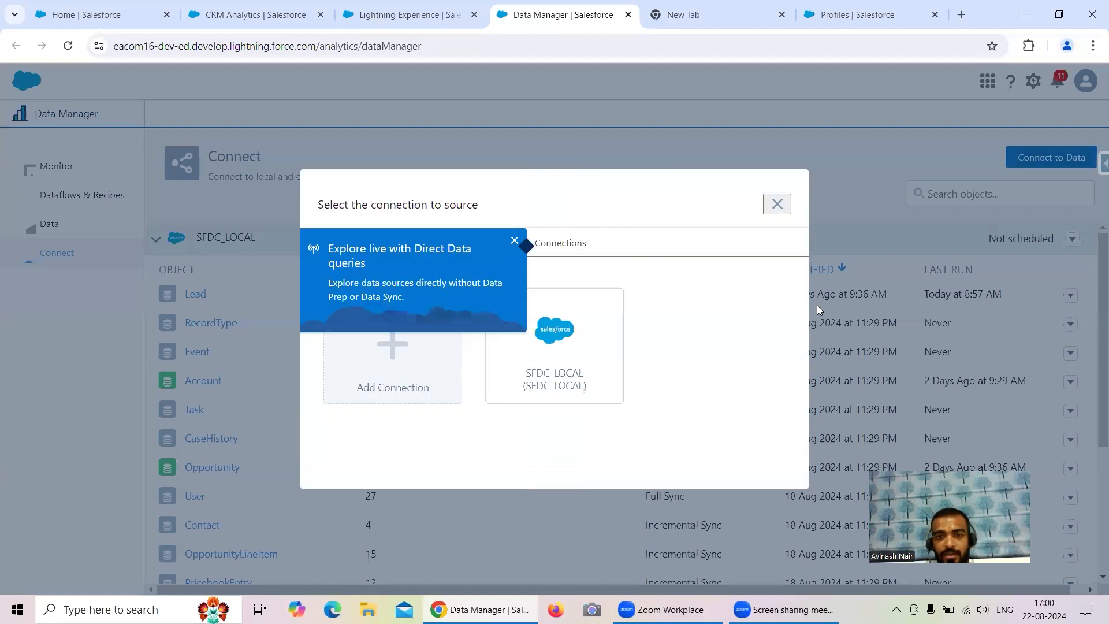
left_click(515, 242)
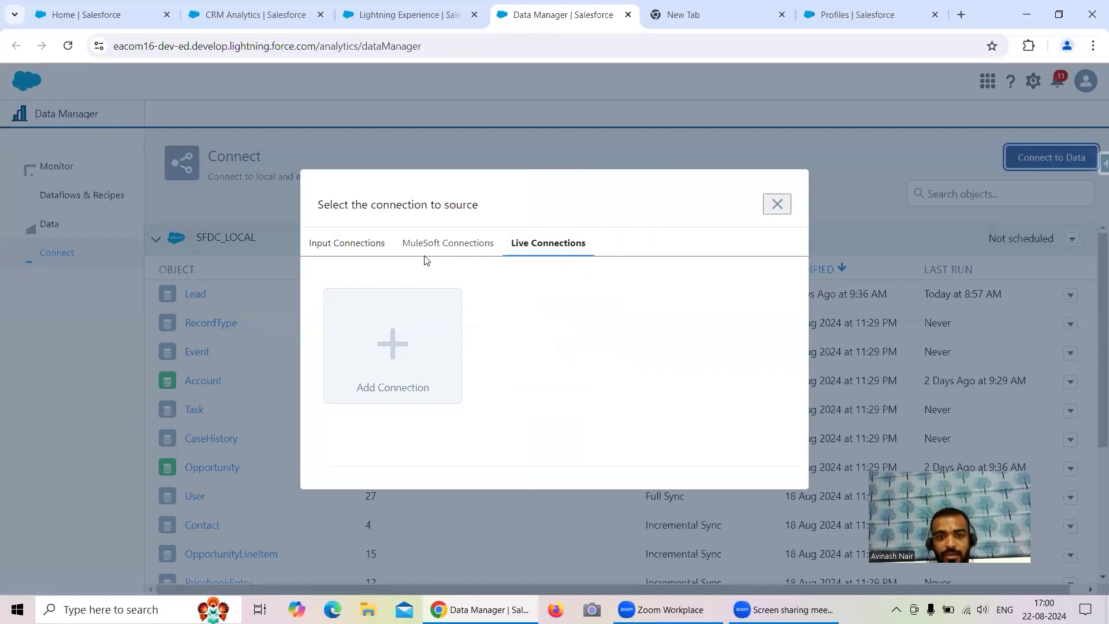
left_click(398, 355)
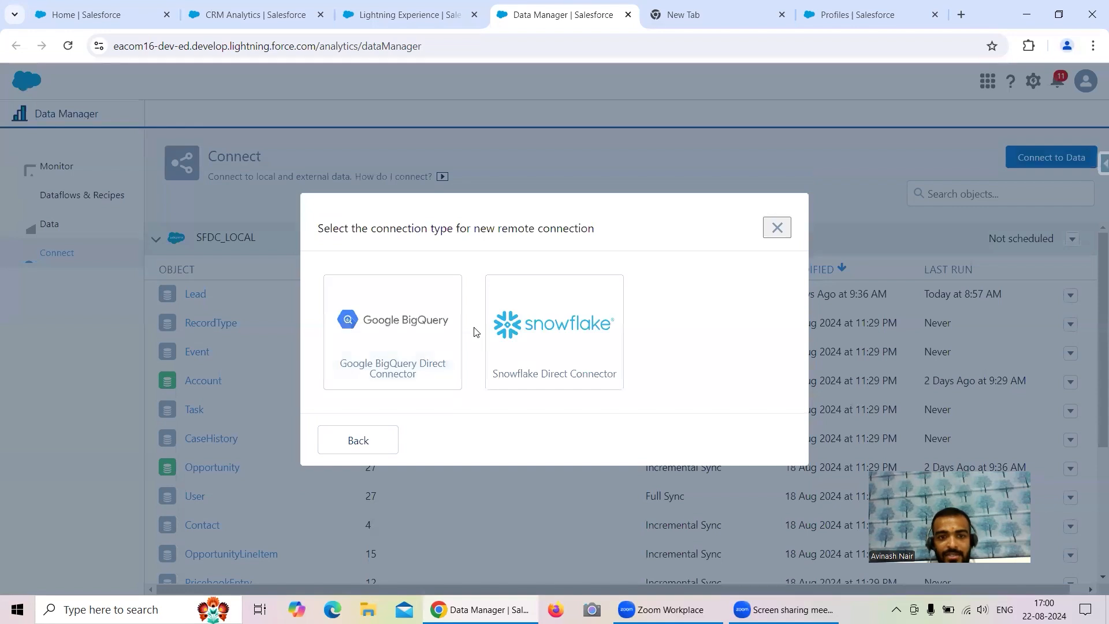
left_click(370, 440)
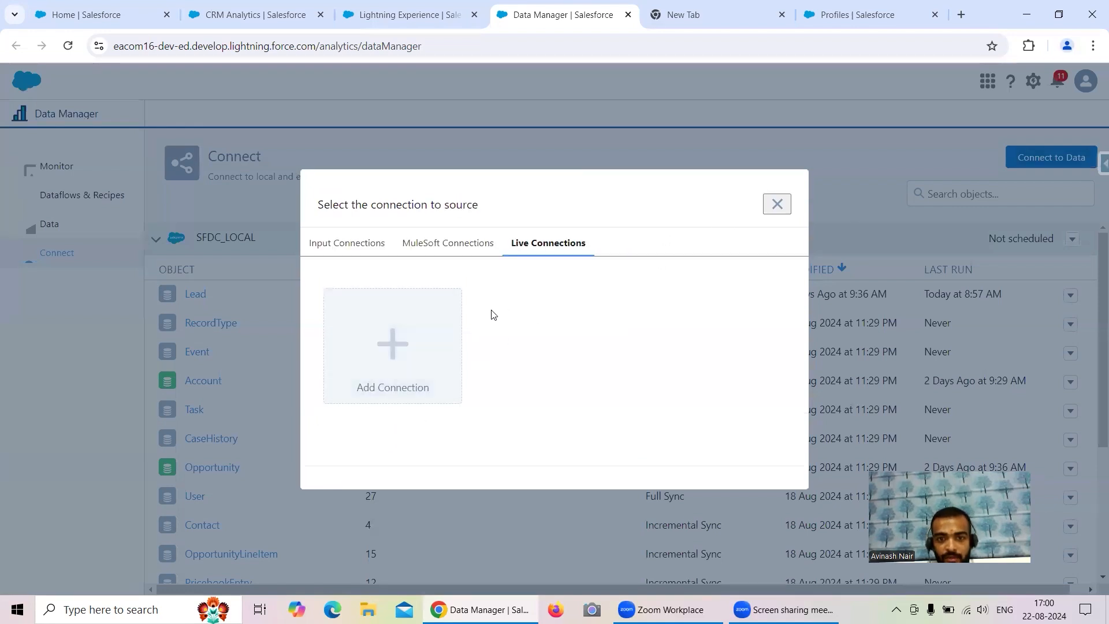
left_click(339, 249)
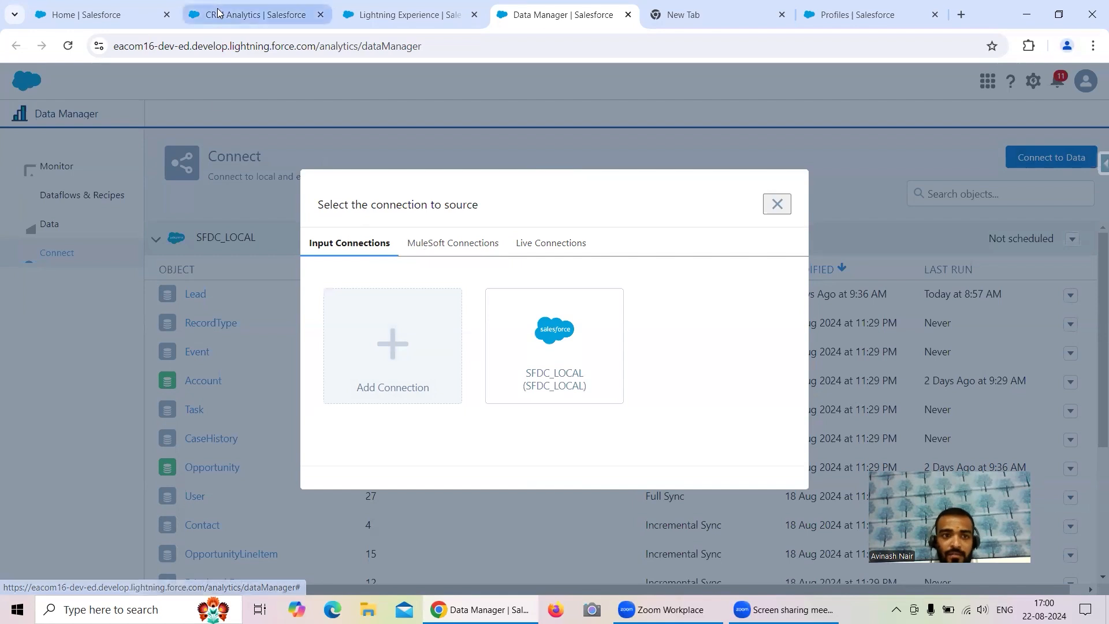
left_click(254, 14)
- Open the Analytics settings page in Setup by searching for 'Ana'
left_click(112, 14)
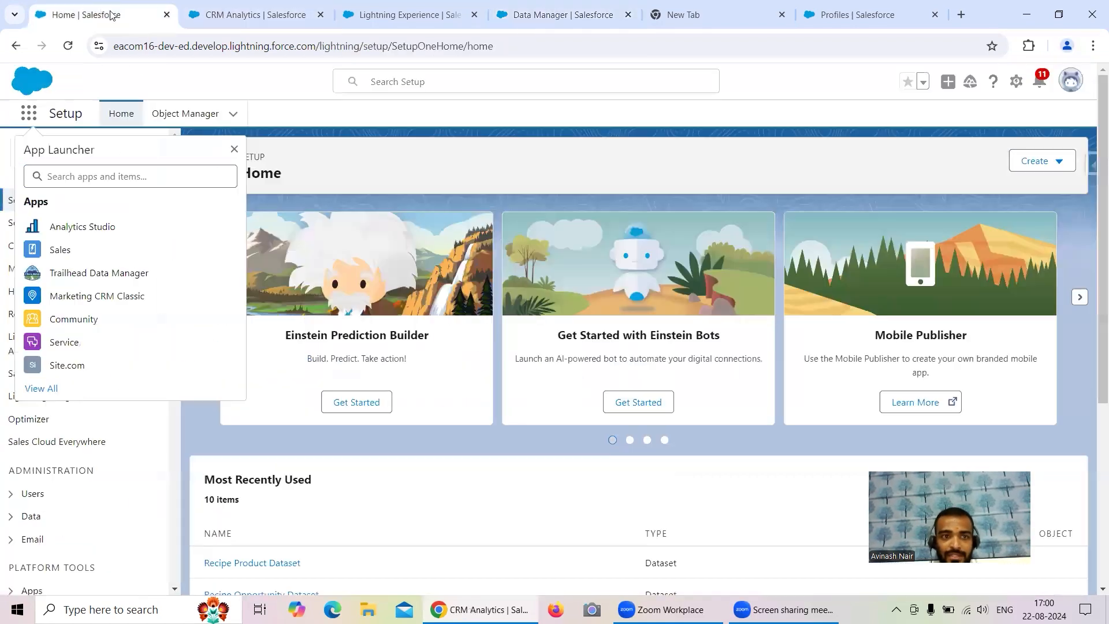
left_click(1023, 87)
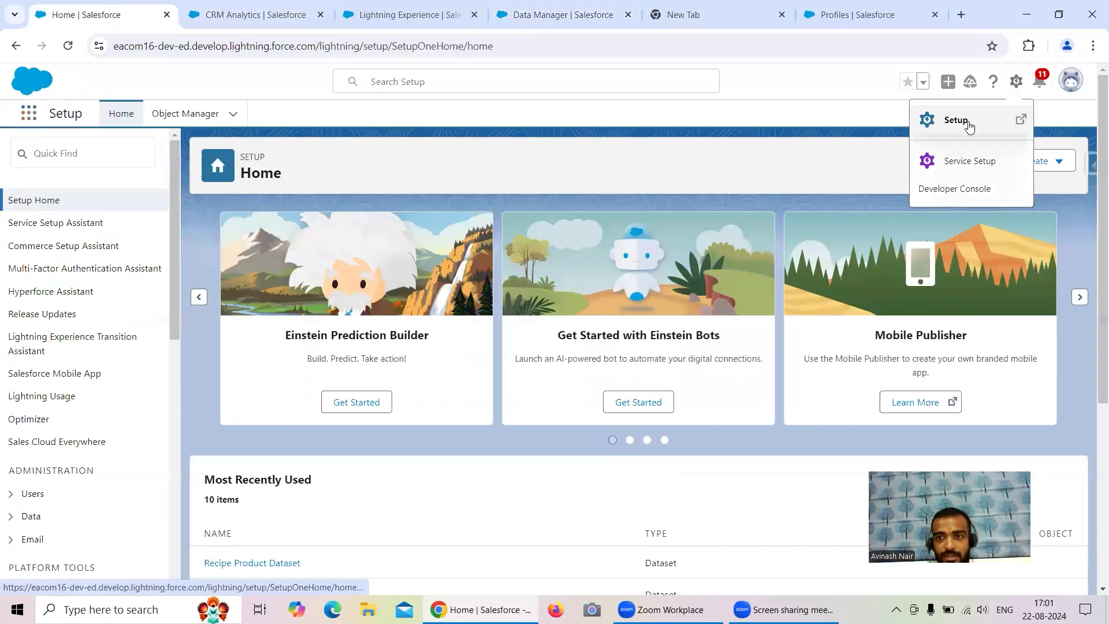
left_click(967, 120)
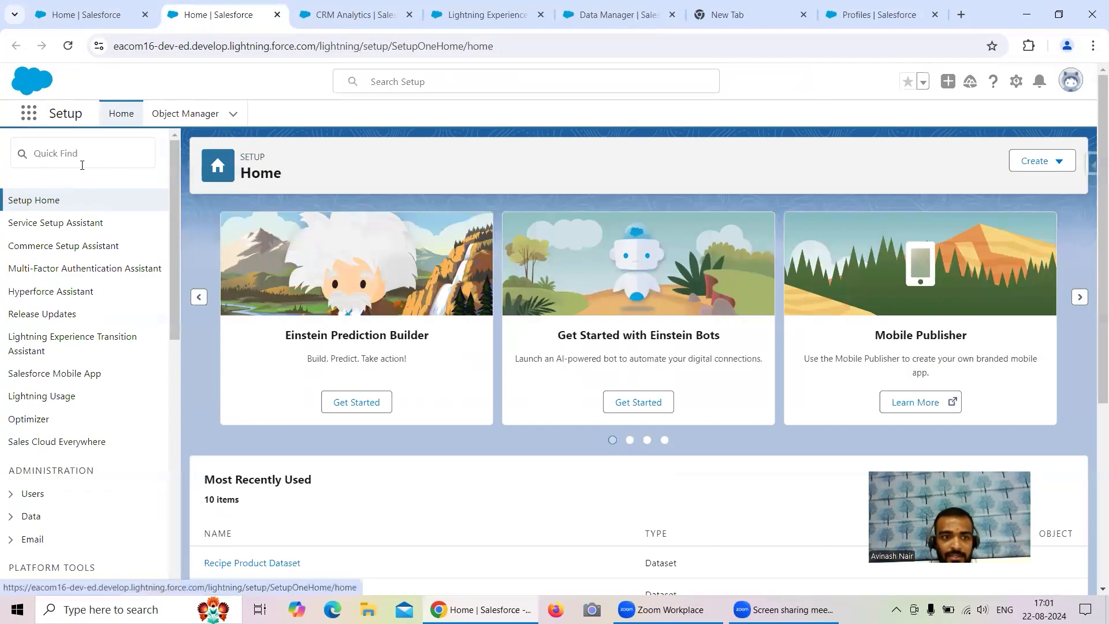
left_click(82, 164)
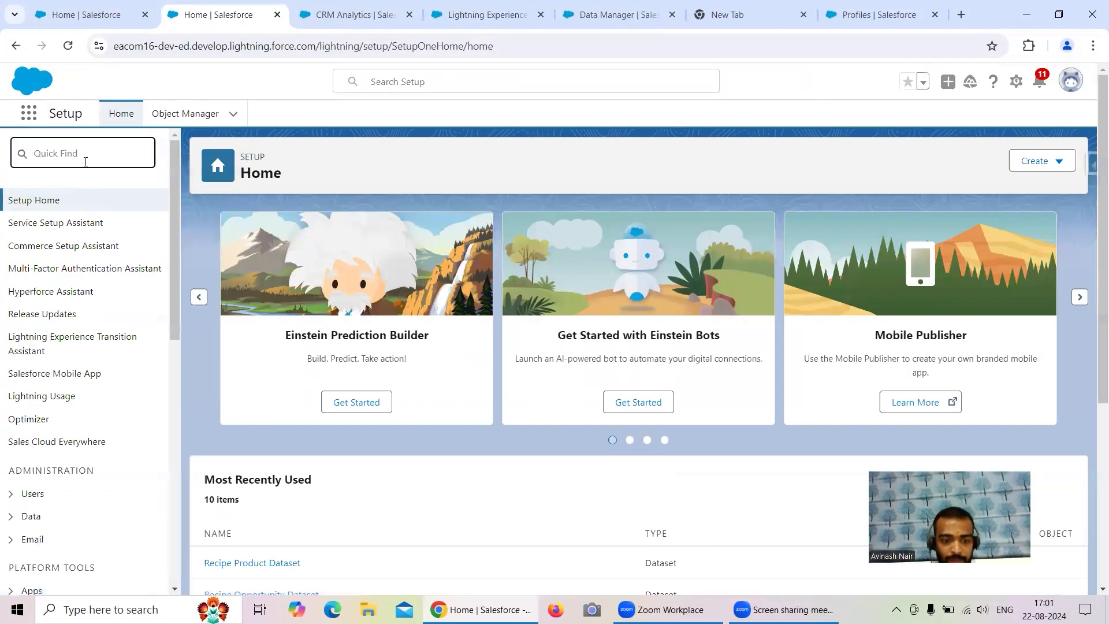
type("Ana")
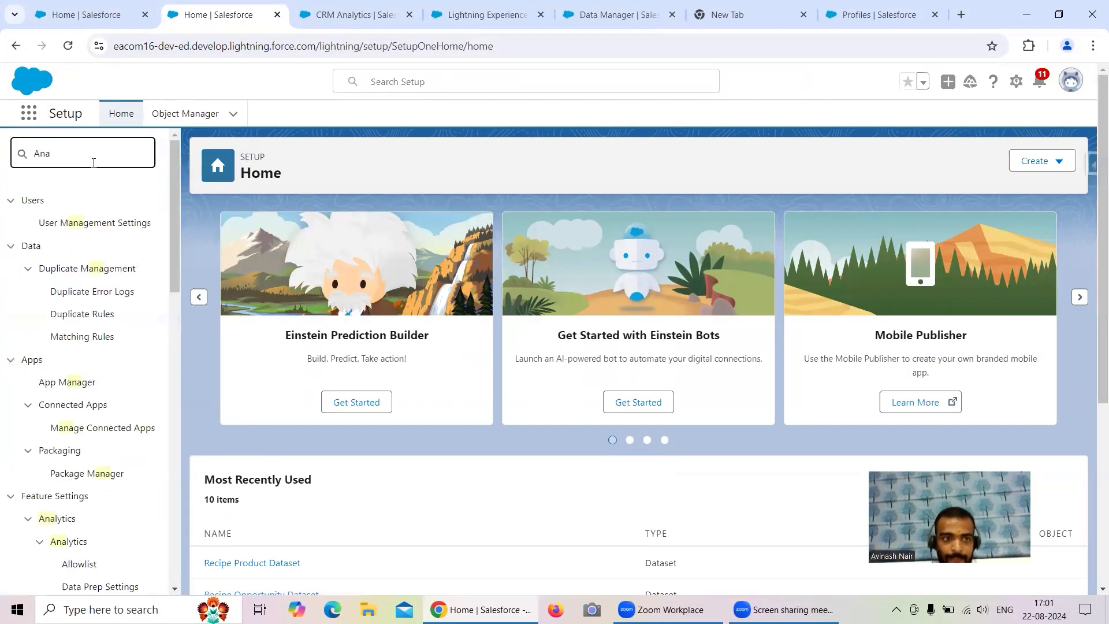
scroll(125, 345, "down", 1)
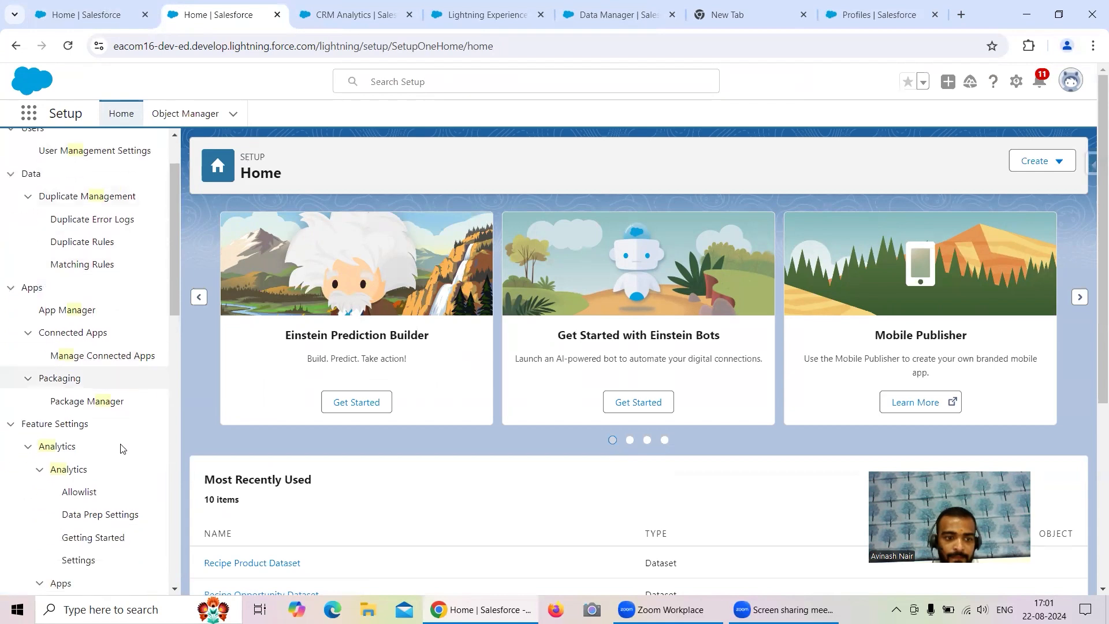
left_click(108, 557)
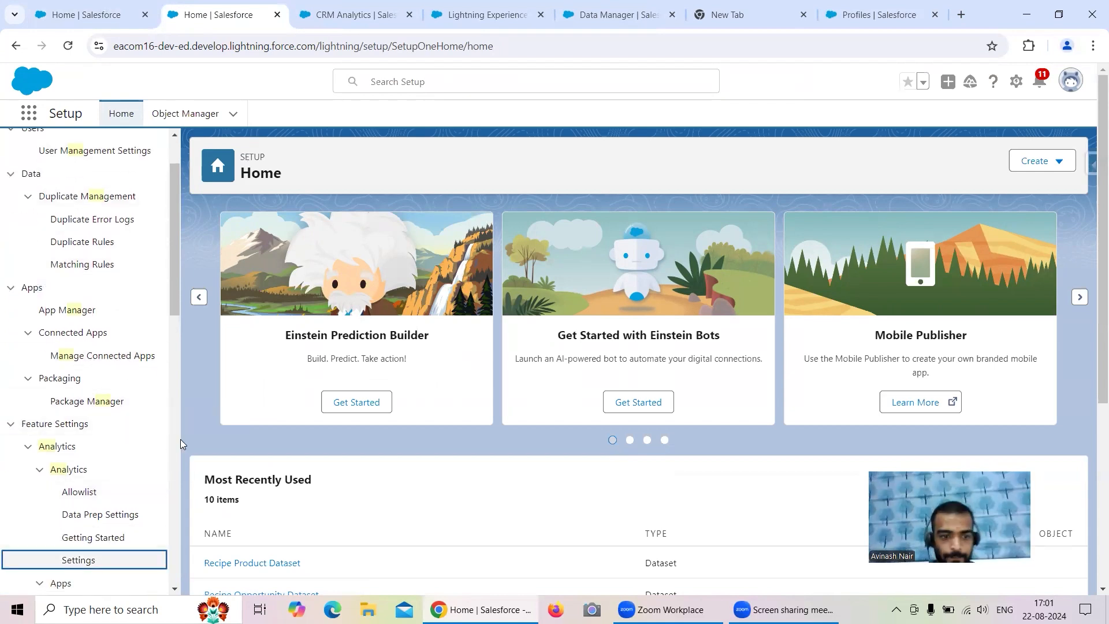
left_click(87, 561)
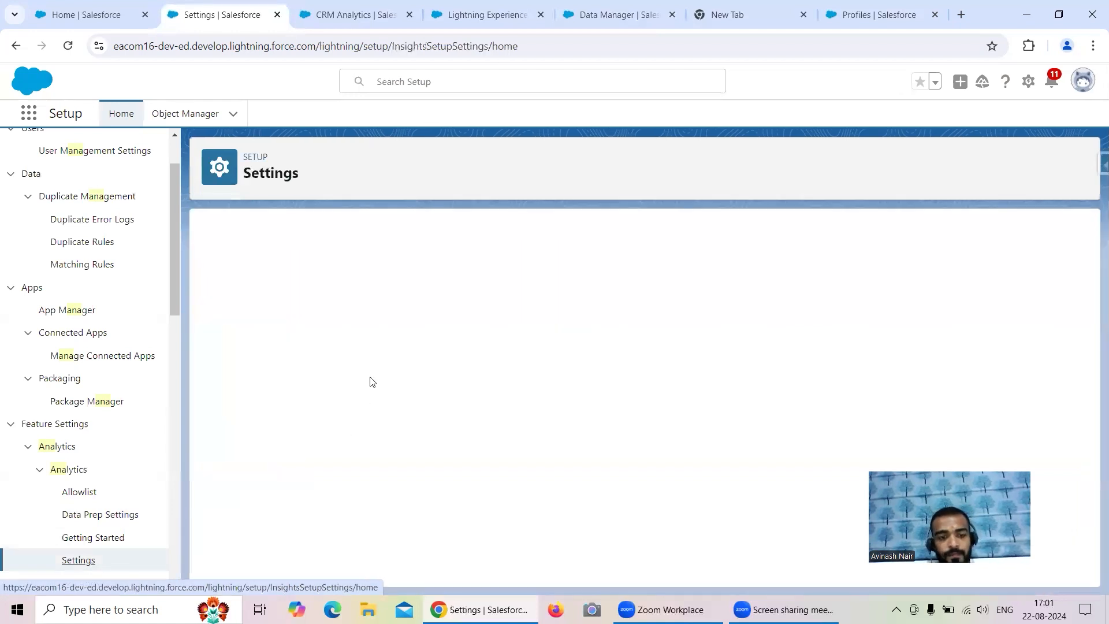
- Search 'Exter' to confirm direct data for external data sources is enabled, then return to Data Manager
scroll(608, 343, "up", 3)
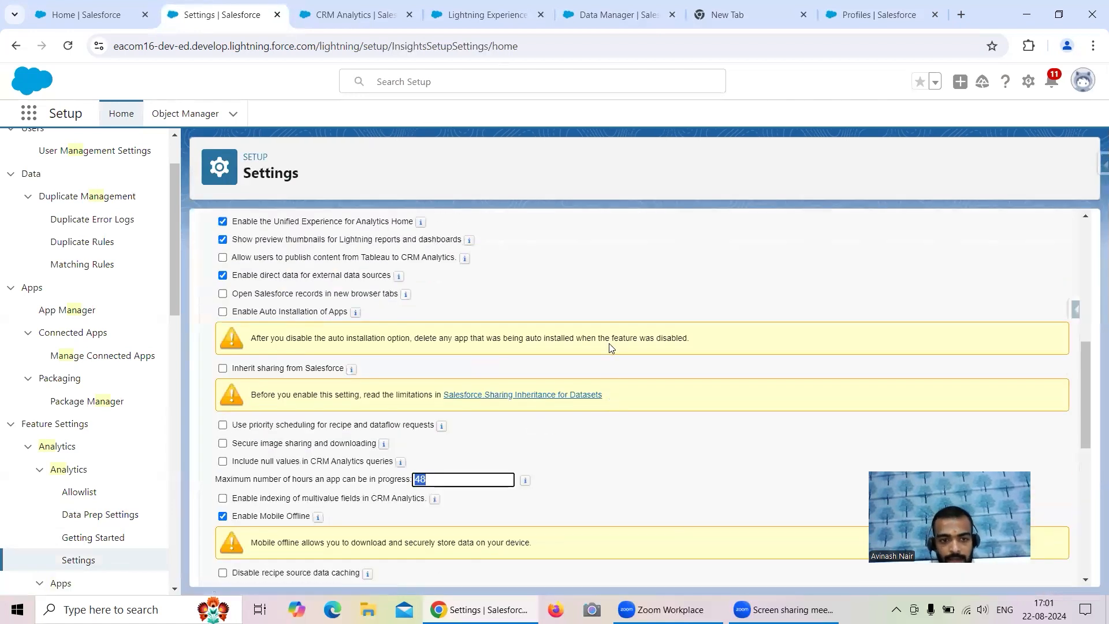
scroll(612, 348, "up", 4)
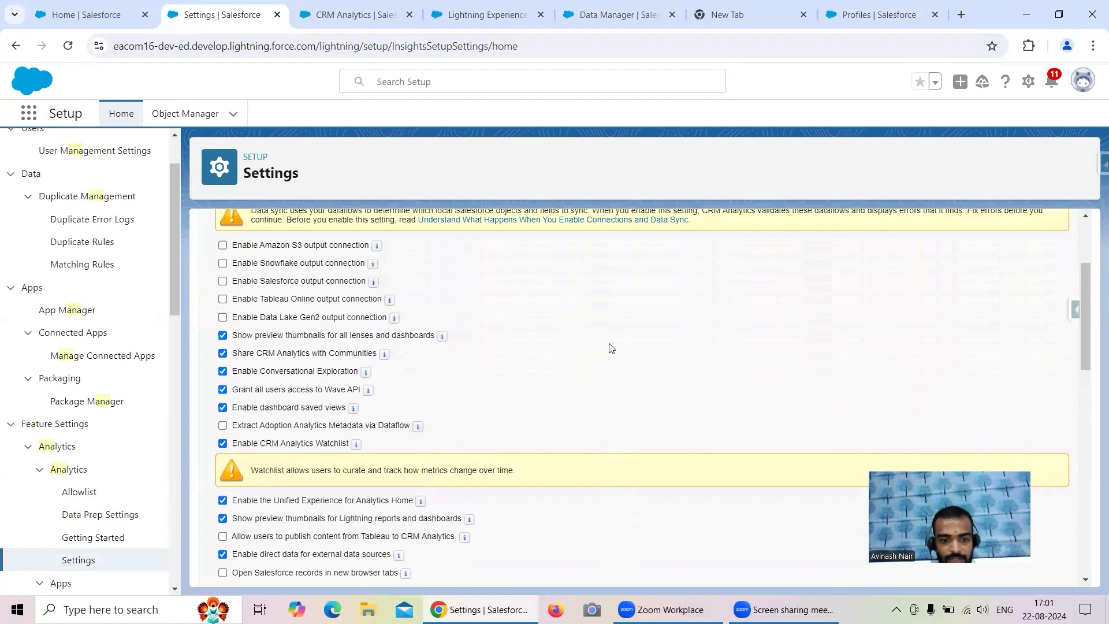
key("ctrl+f")
type("Exter")
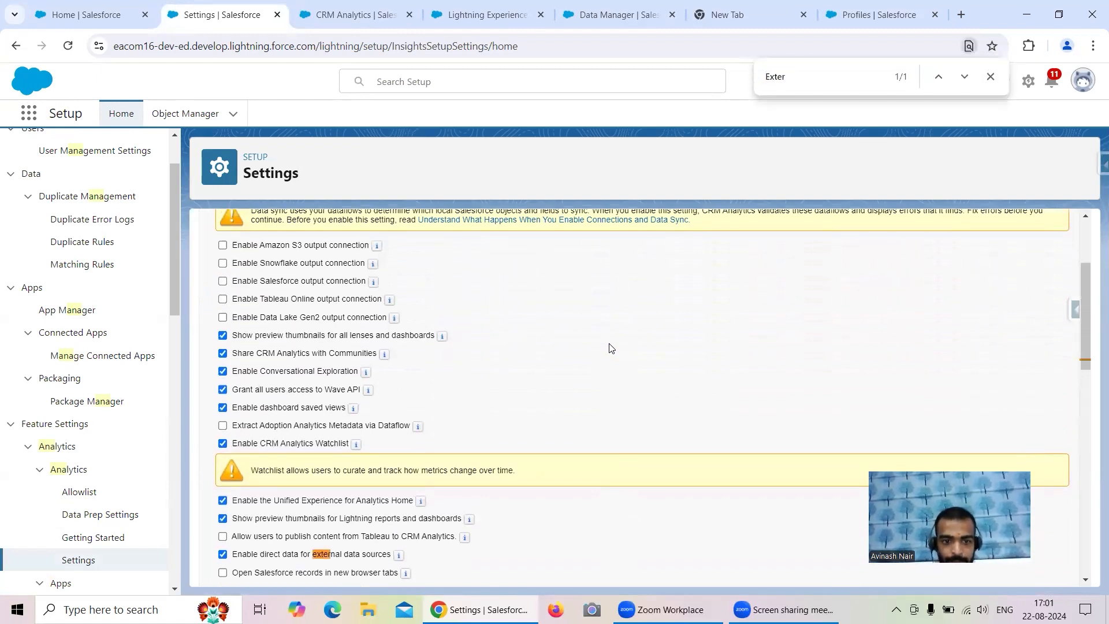
scroll(643, 378, "up", 2)
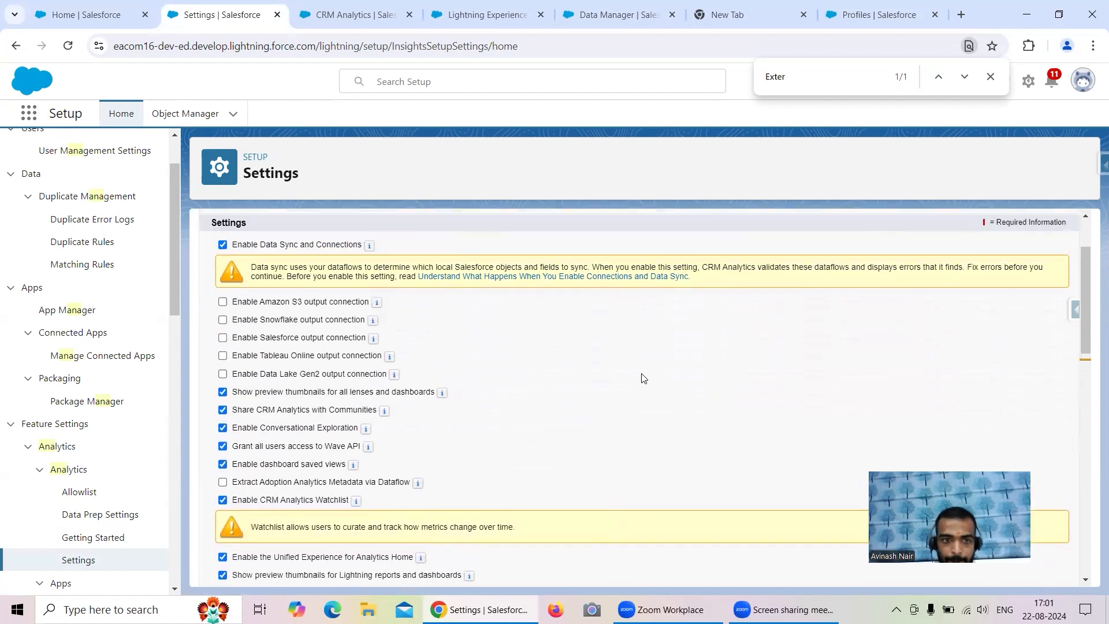
scroll(643, 384, "down", 1)
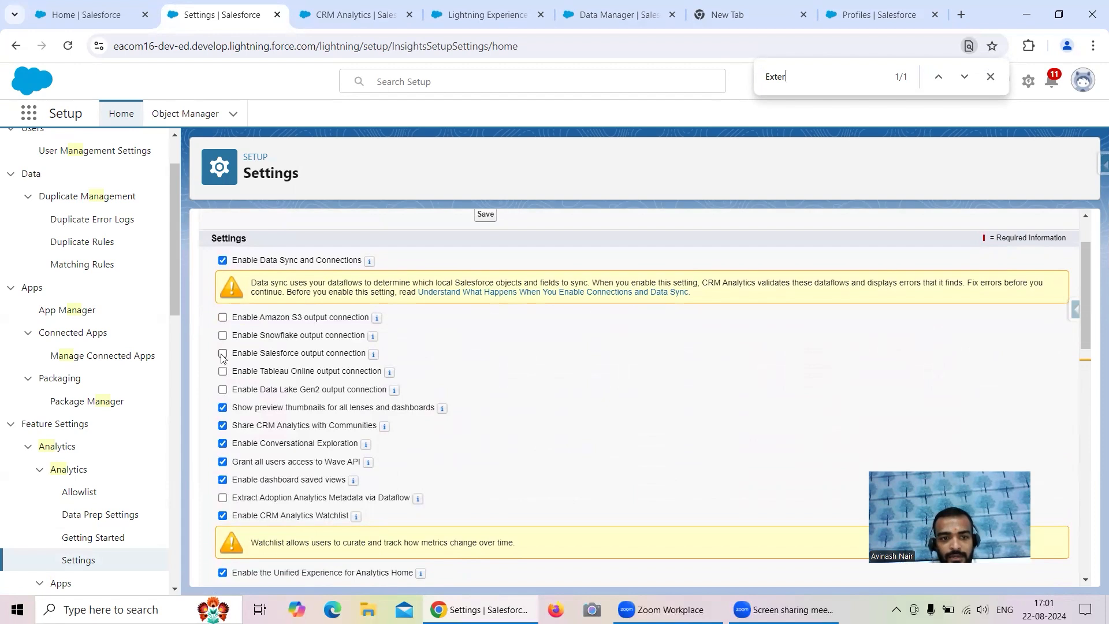
scroll(620, 392, "down", 1)
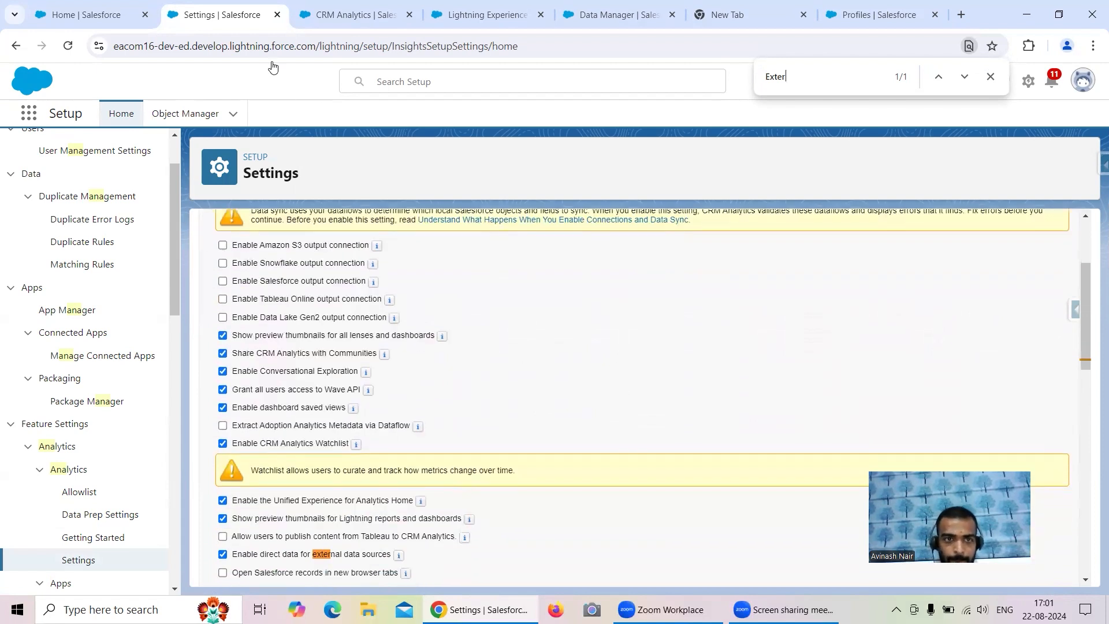
left_click(358, 16)
left_click(453, 20)
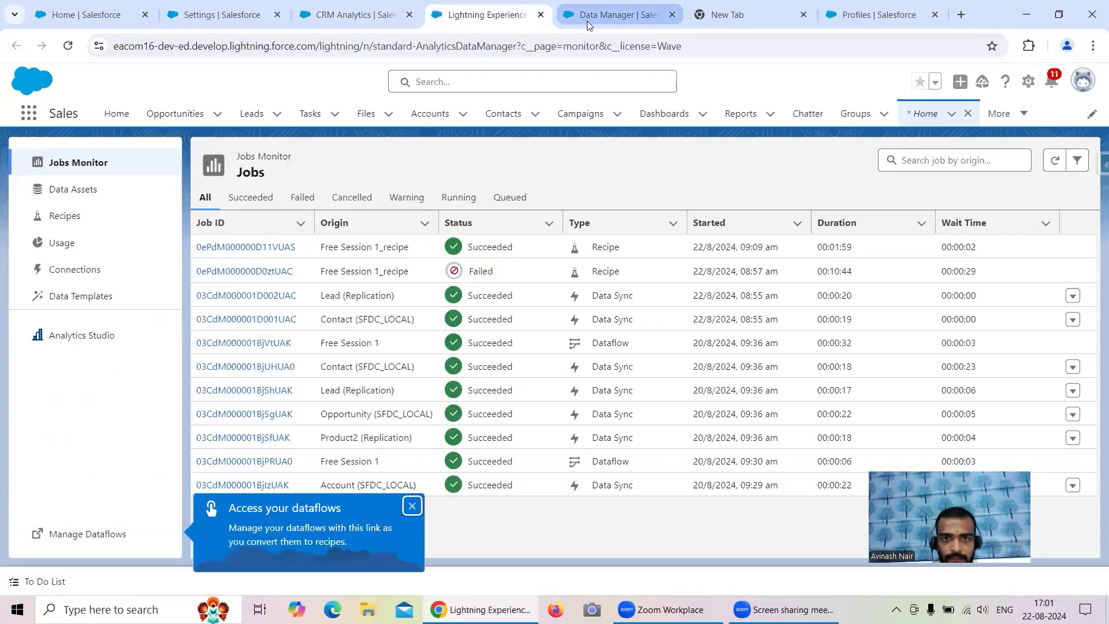
left_click(587, 21)
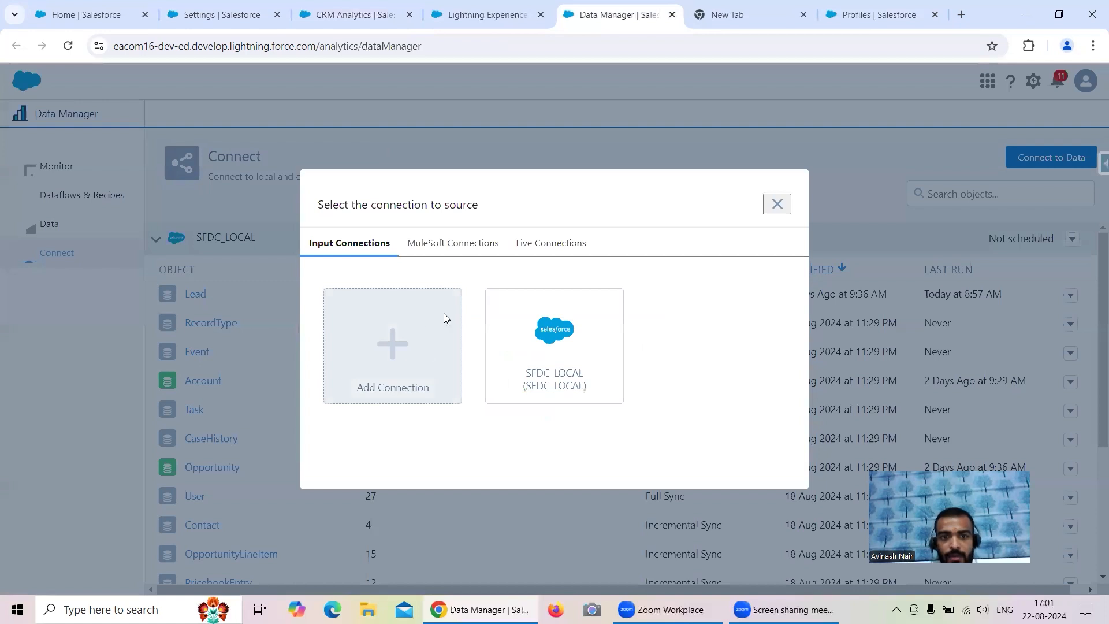
- Add a new connection of type Salesforce External Connector
left_click(398, 349)
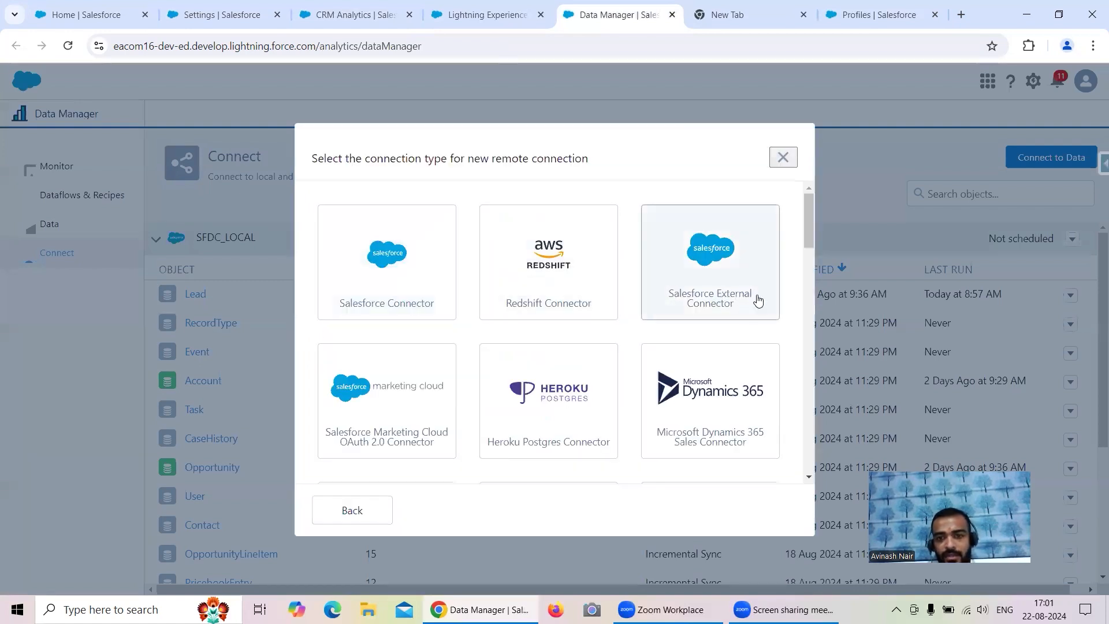
left_click(725, 261)
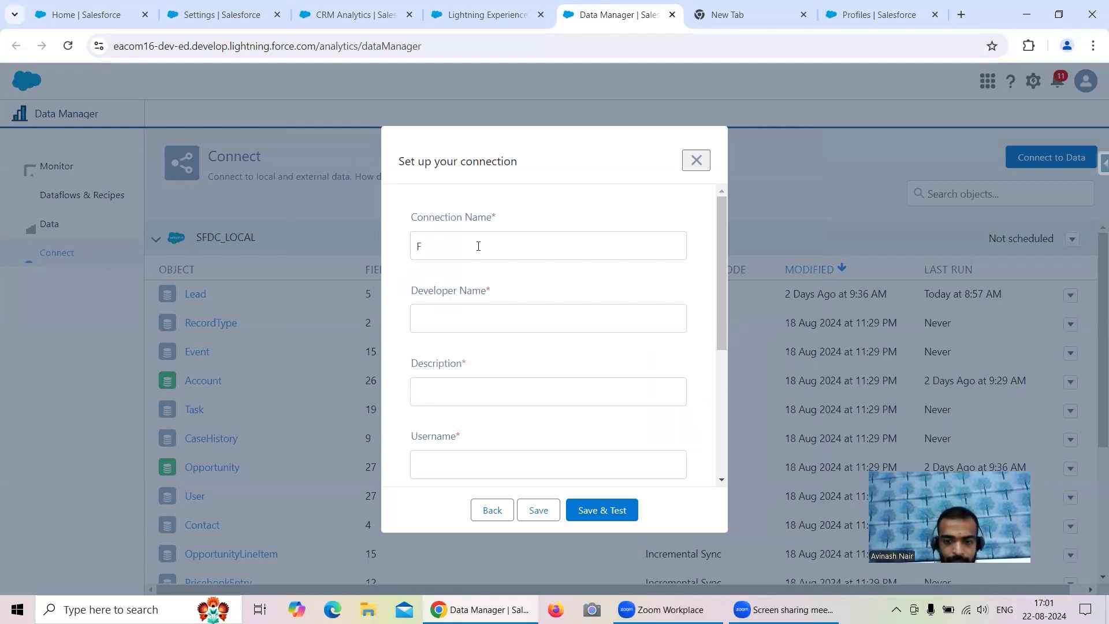
- Enter 'Salesforce External' as the connection name, developer name and description
type("Dev")
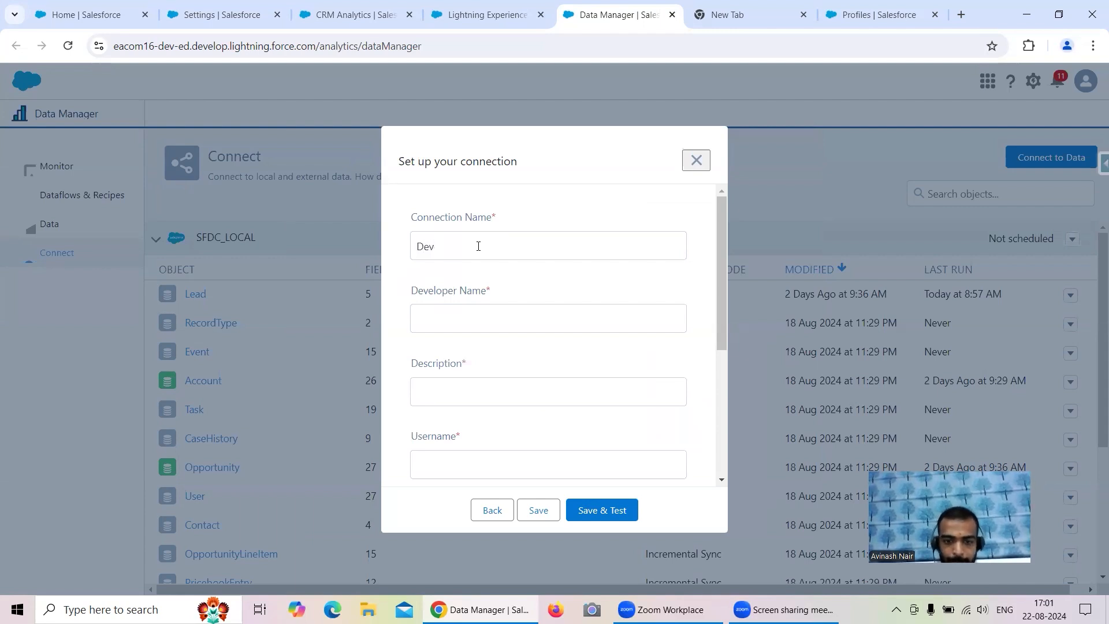
key("BackSpace")
type("Sales")
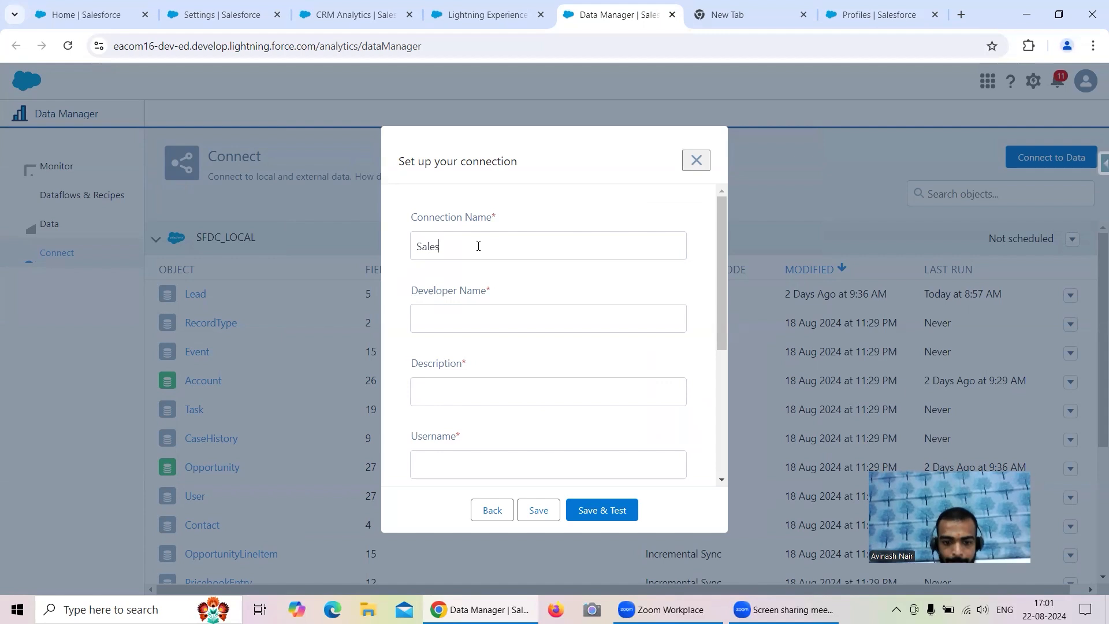
type("force External")
type("Salesforce")
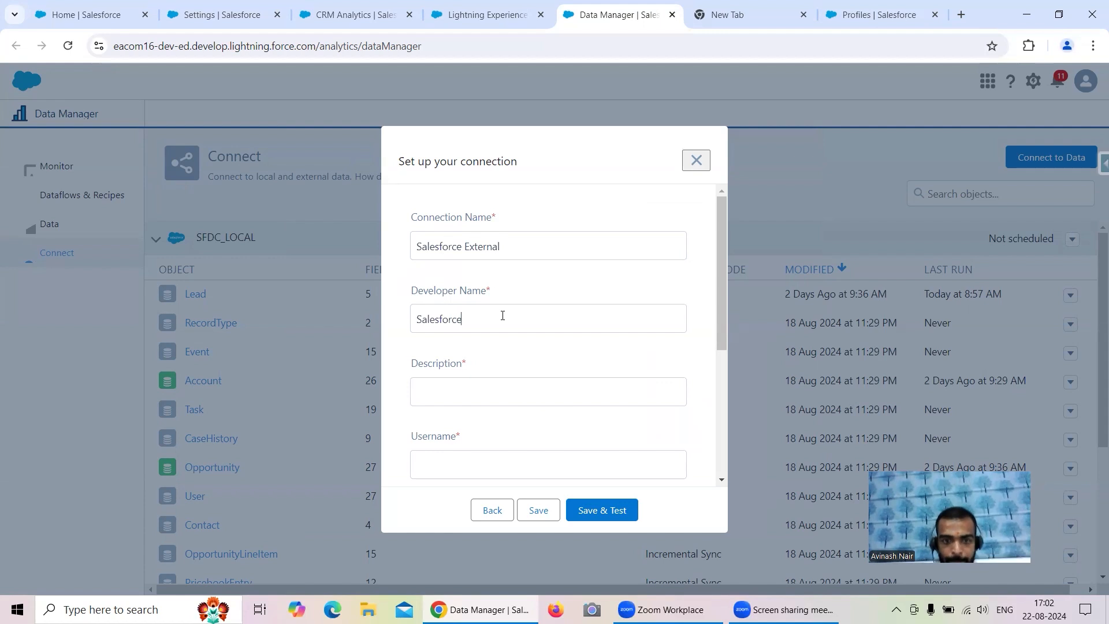
type(" External")
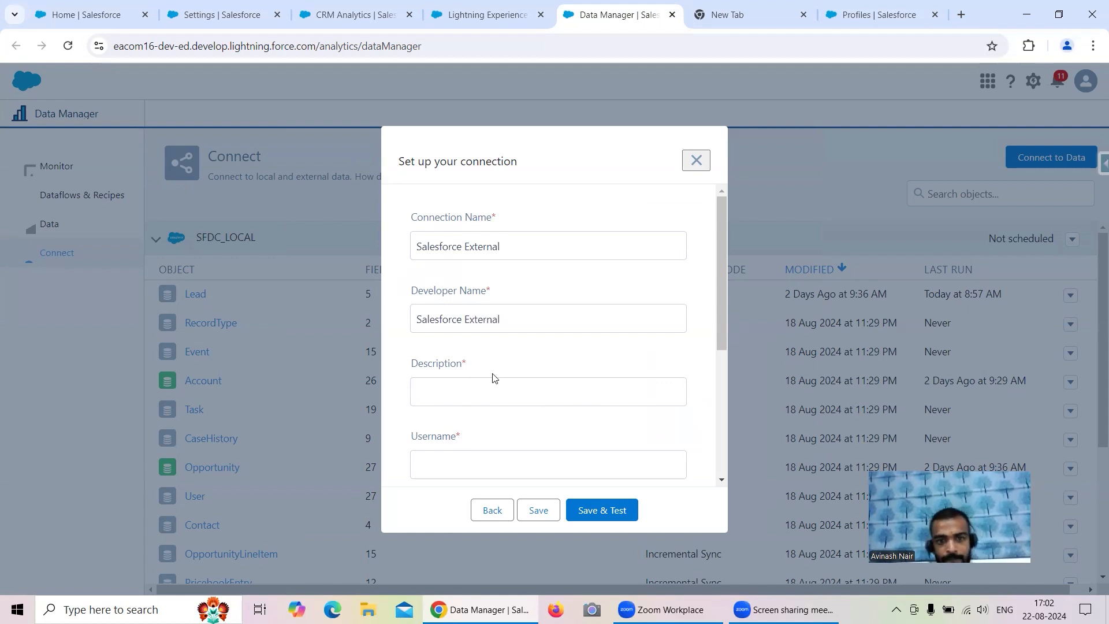
left_click(496, 391)
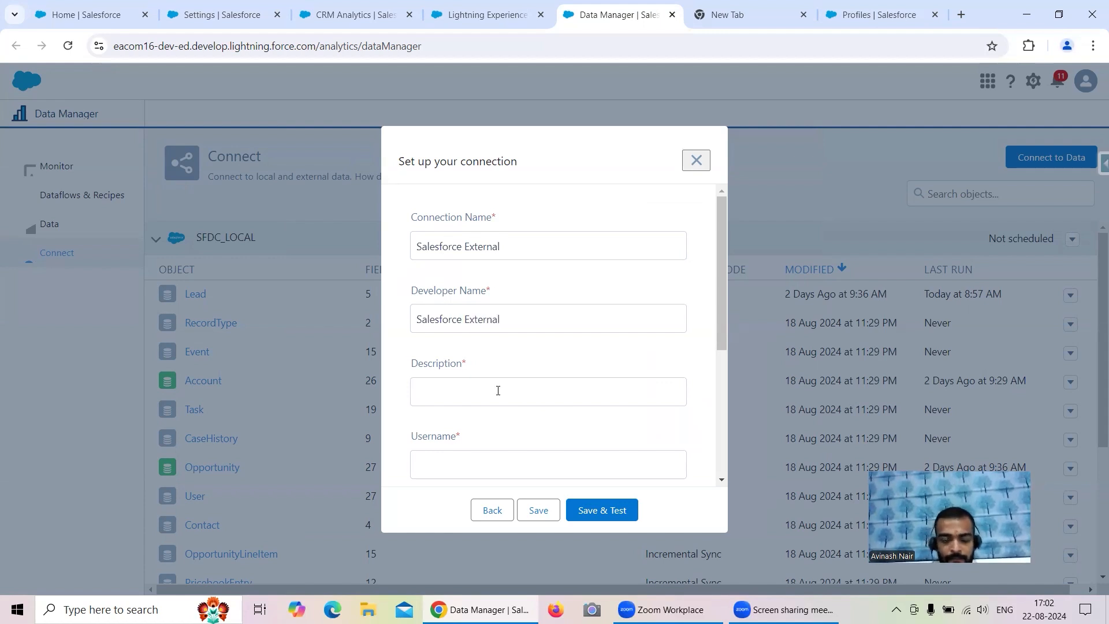
left_click_drag(516, 324, 396, 334)
key("ctrl+c")
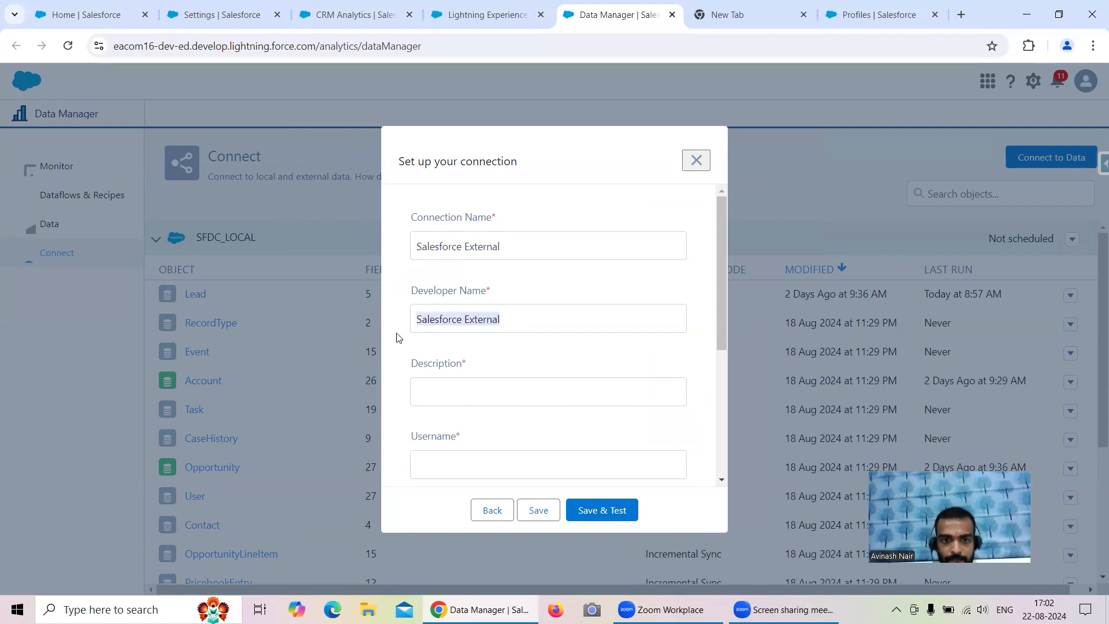
left_click(474, 383)
key("ctrl+v")
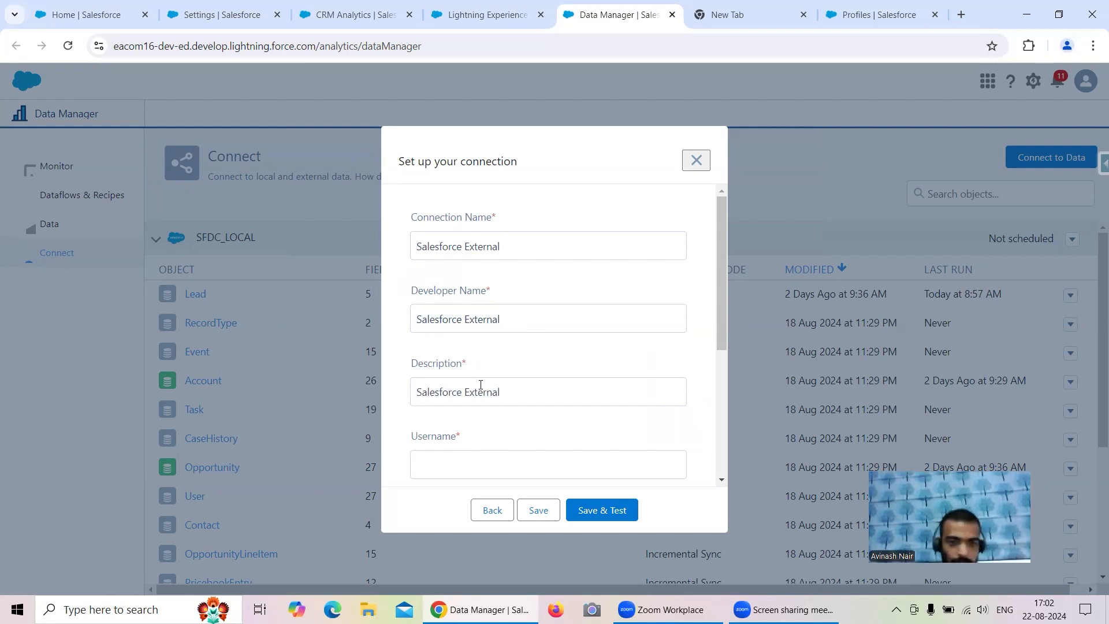
scroll(481, 385, "down", 3)
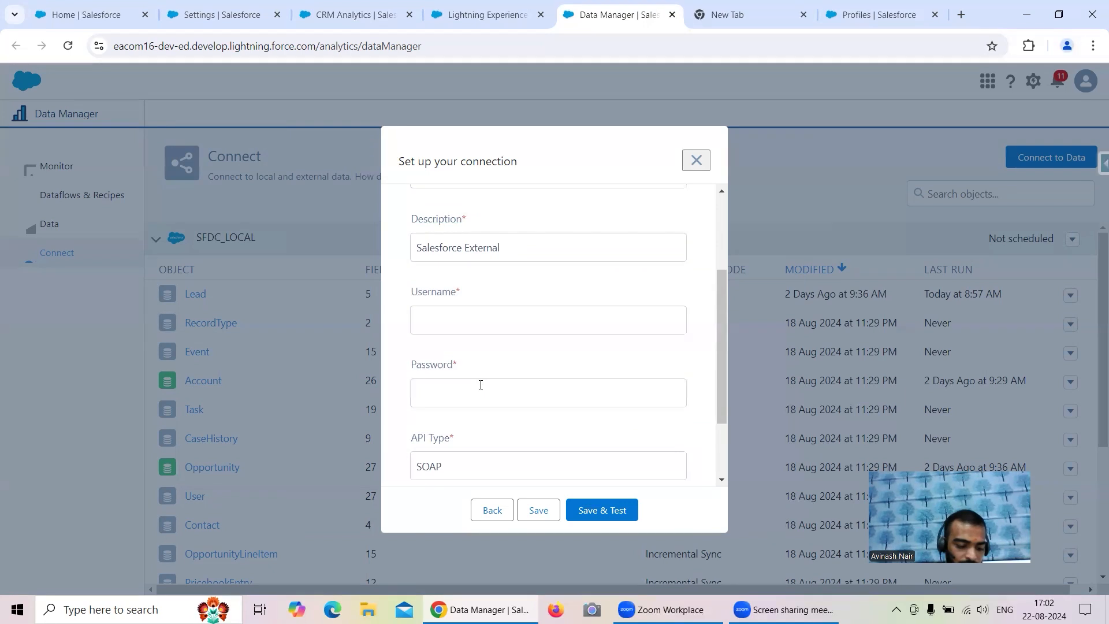
- Enter the account username and run Save & Test on the connection
left_click(477, 319)
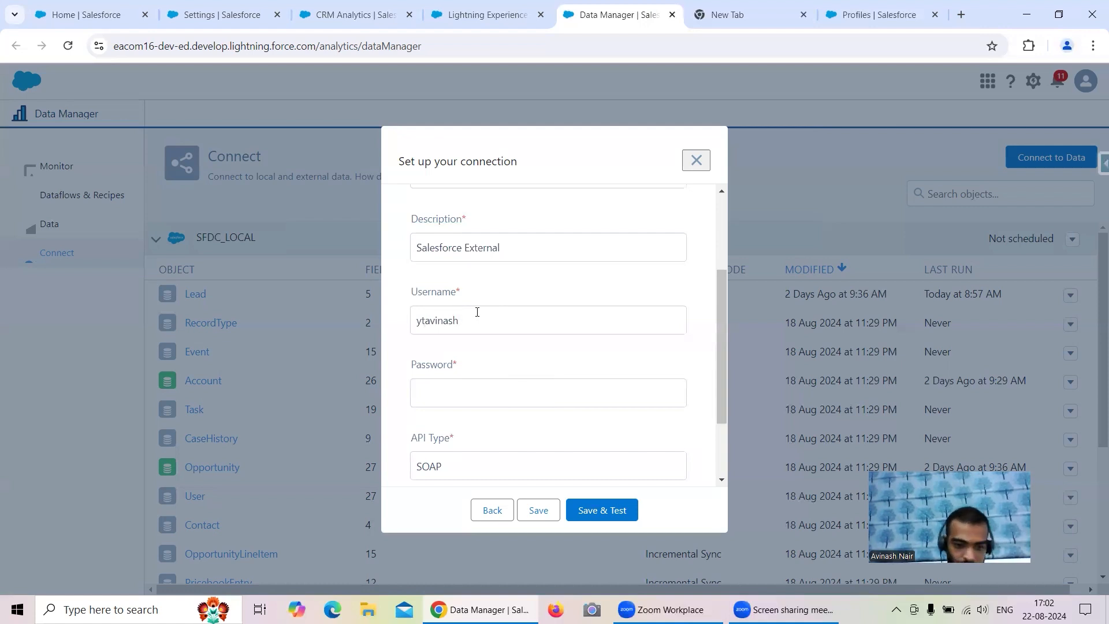
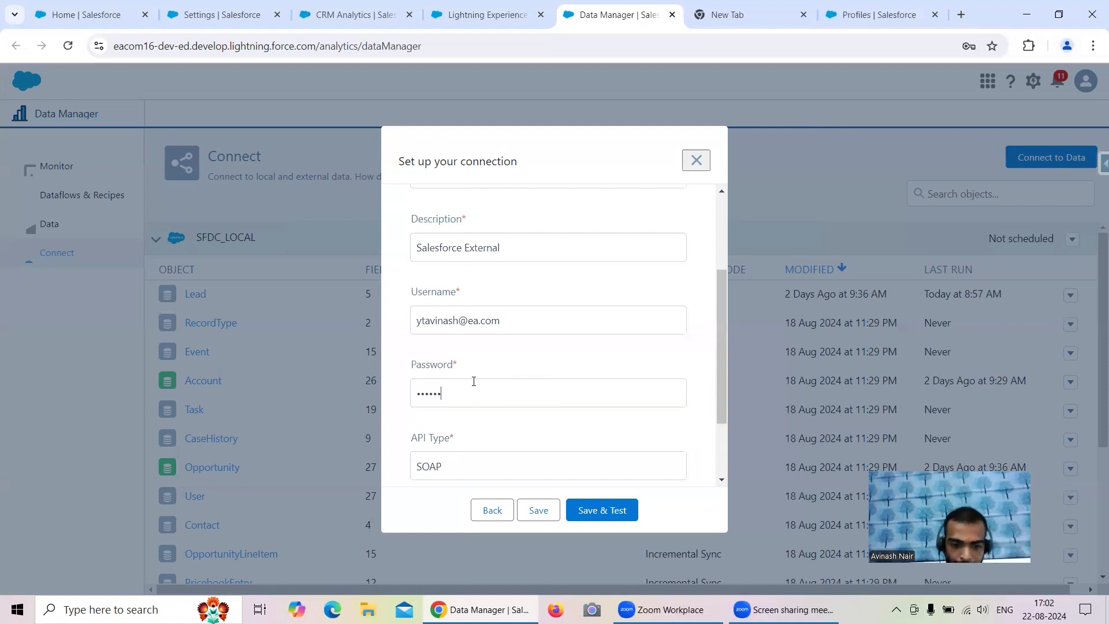
scroll(557, 403, "down", 2)
scroll(576, 425, "up", 1)
scroll(580, 365, "up", 3)
left_click(622, 518)
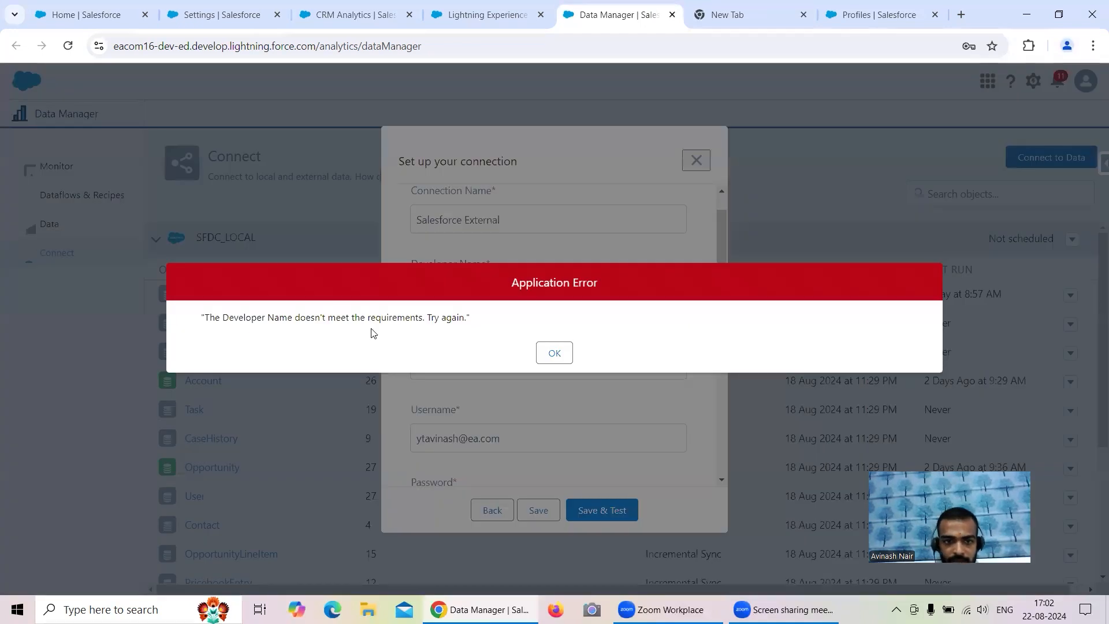
- Change the Developer Name to 'Salesforce_External' and save and test again
left_click(555, 351)
left_click(470, 291)
key("BackSpace")
type("_")
scroll(501, 283, "down", 3)
left_click(601, 509)
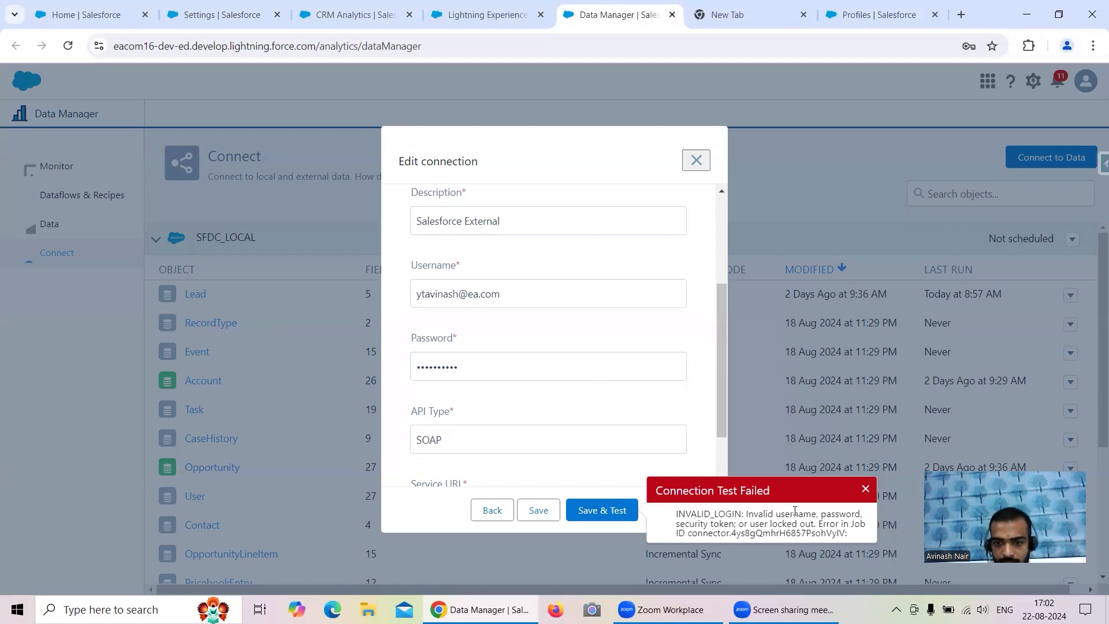
- Fix the username's domain by inserting 'dev' and retest the connection successfully
left_click(519, 297)
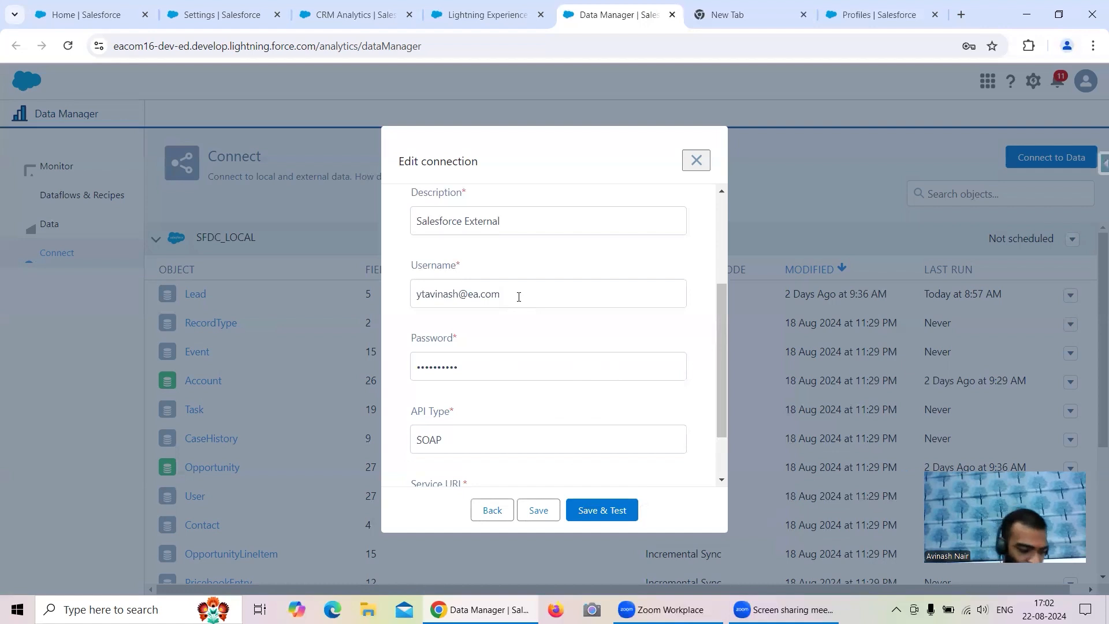
key("Left")
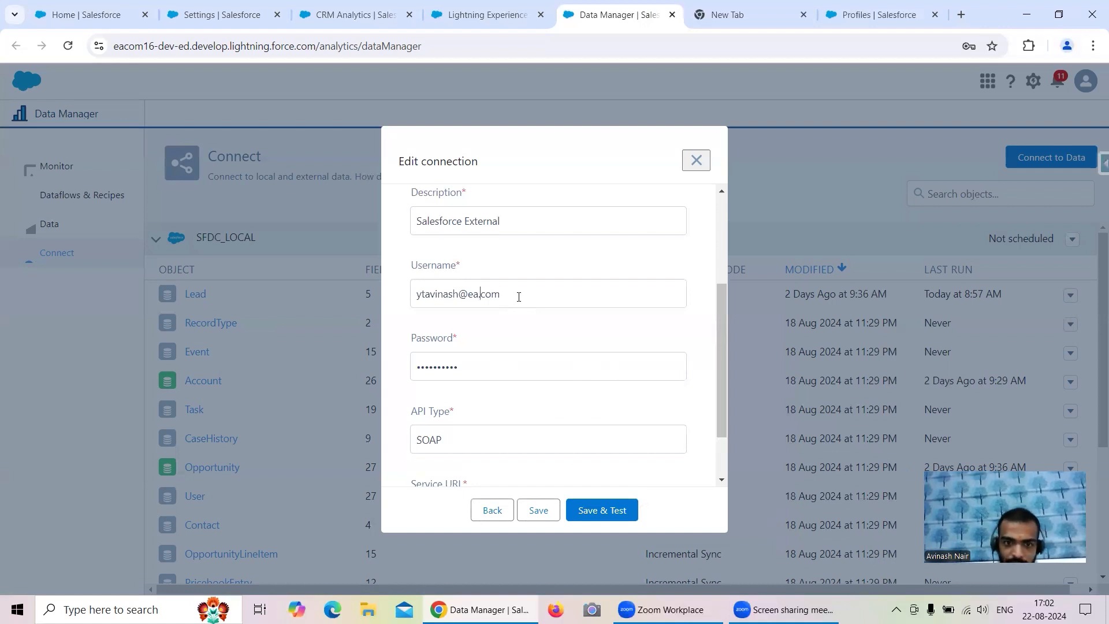
key("BackSpace")
key("BackSpace")
type("dev")
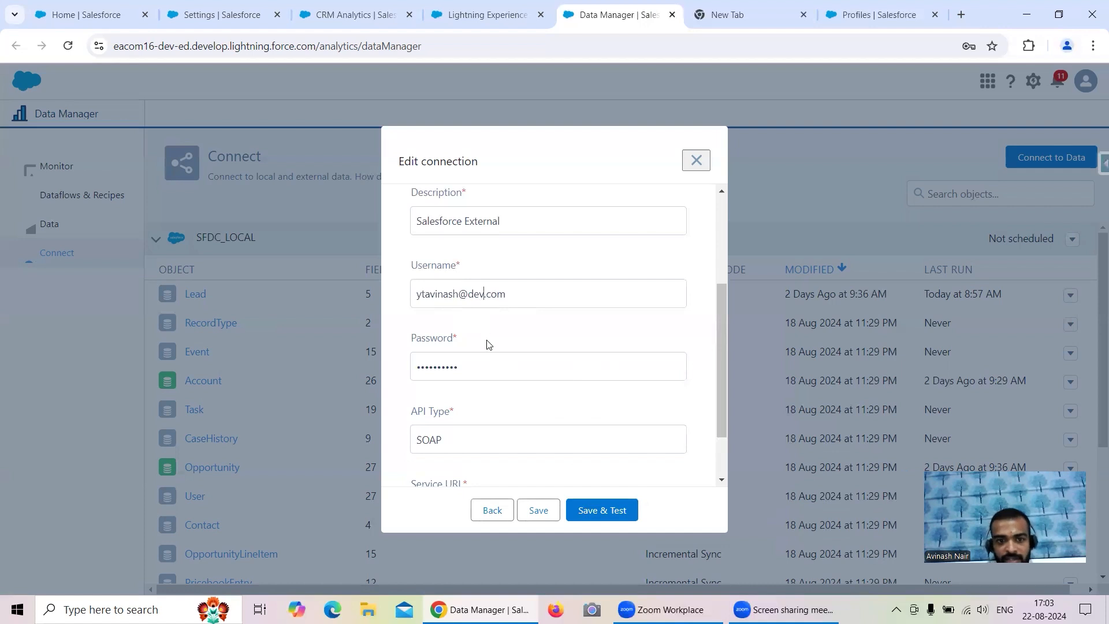
left_click(601, 508)
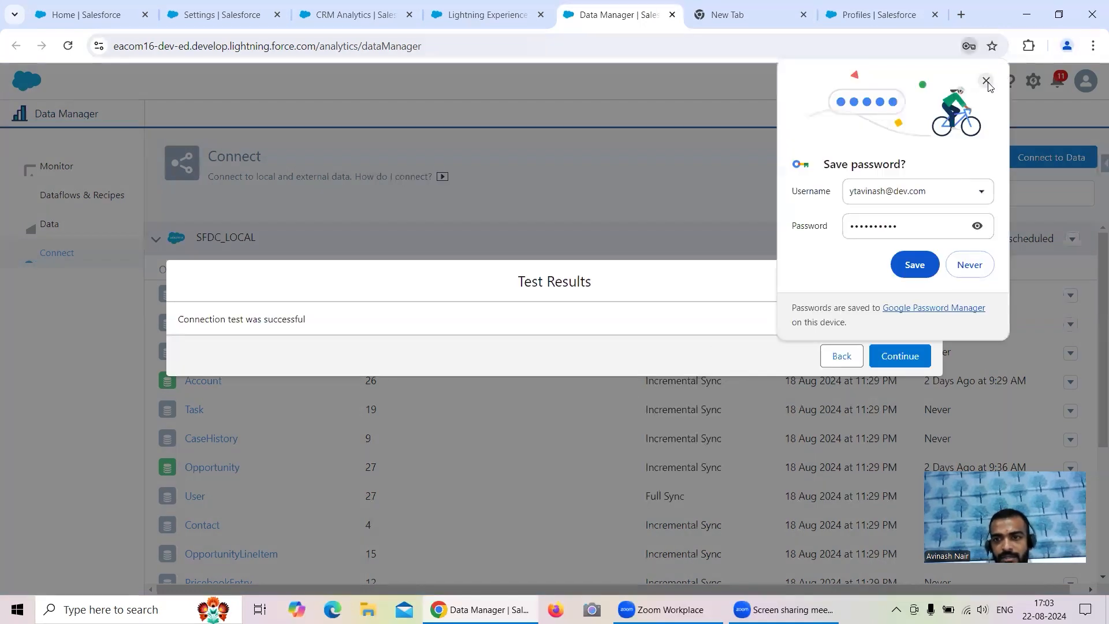
- Dismiss the browser's save-password prompt and continue past the successful connection test
left_click(985, 81)
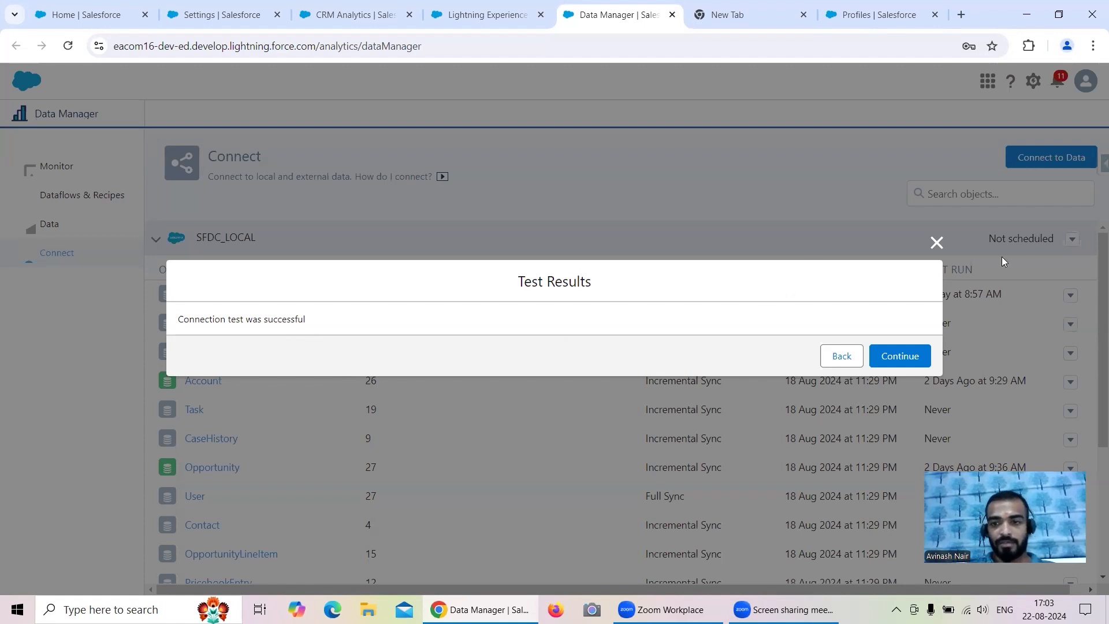
left_click(899, 357)
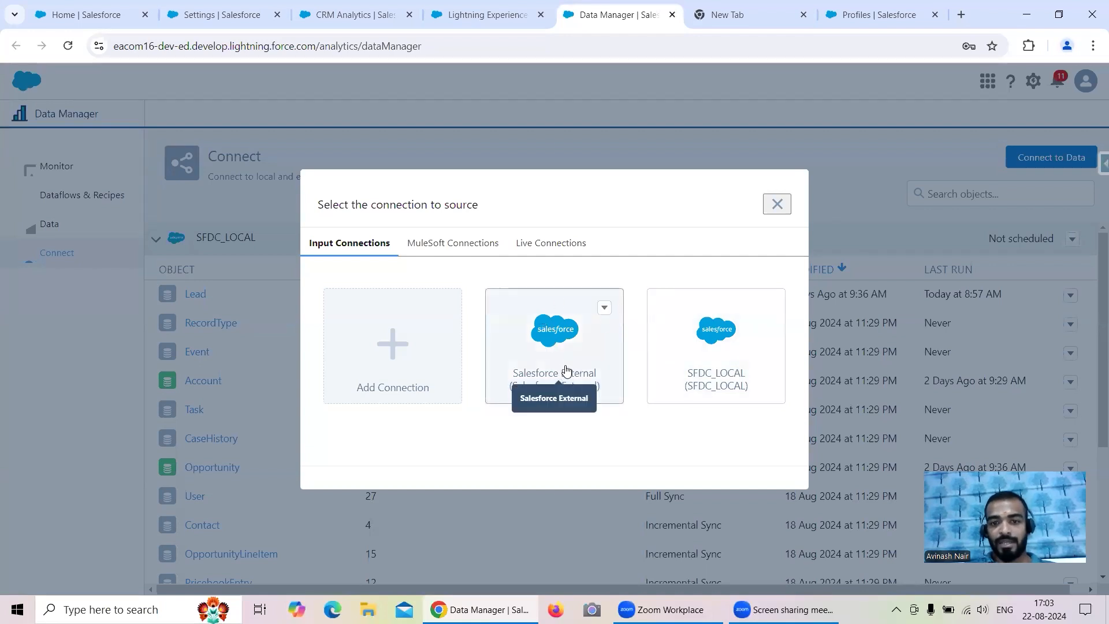
- Open the Select an object list for the SFDC_LOCAL connection via Connect to Data
left_click(603, 308)
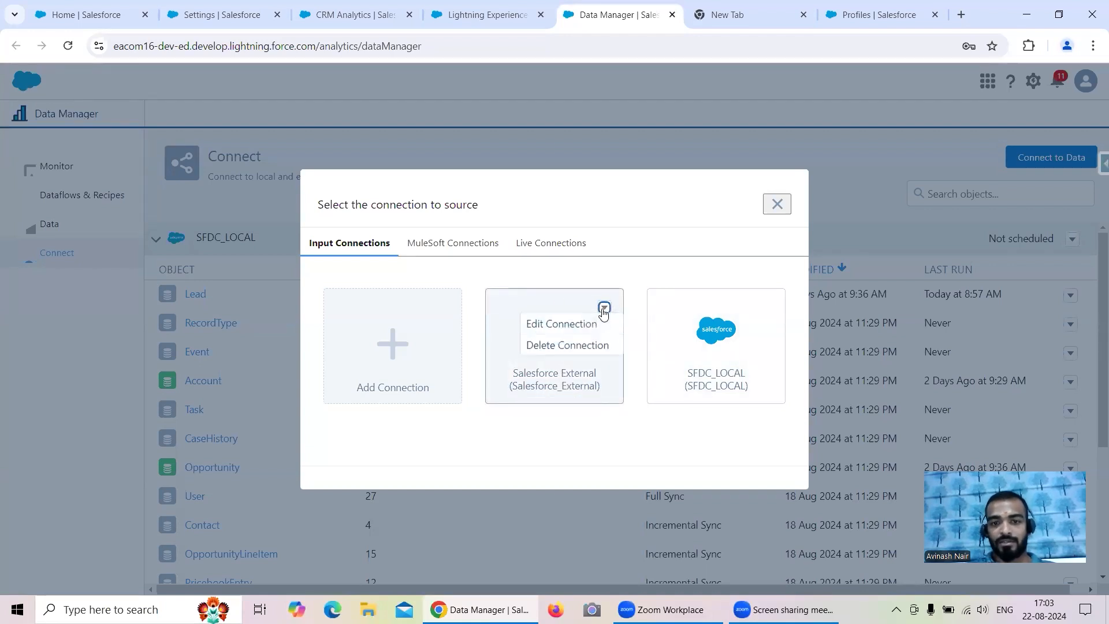
left_click(567, 323)
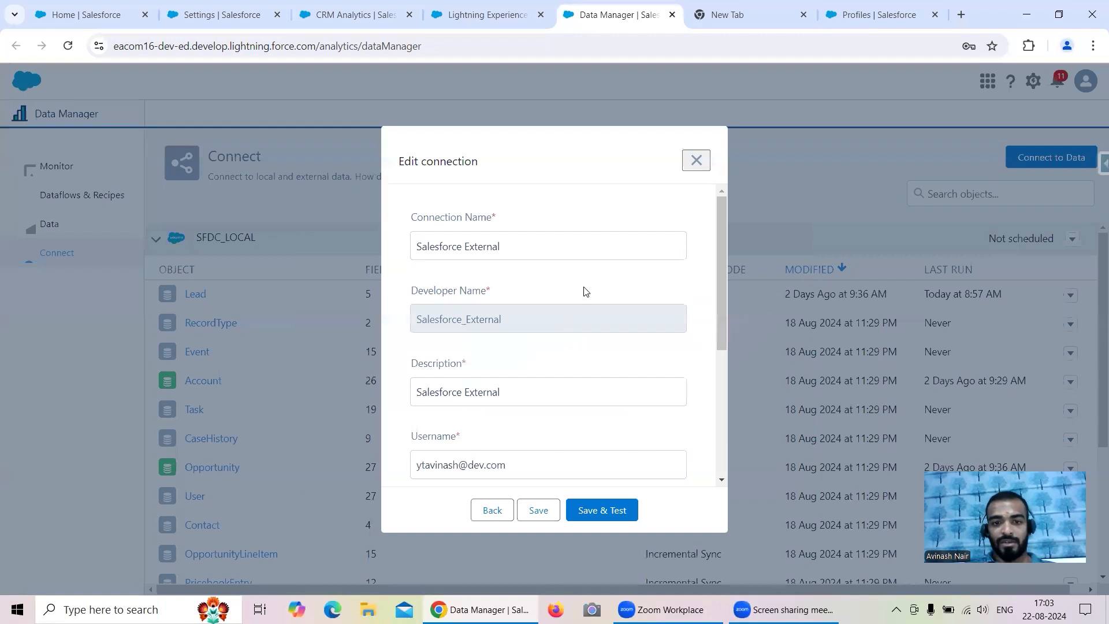
left_click(696, 161)
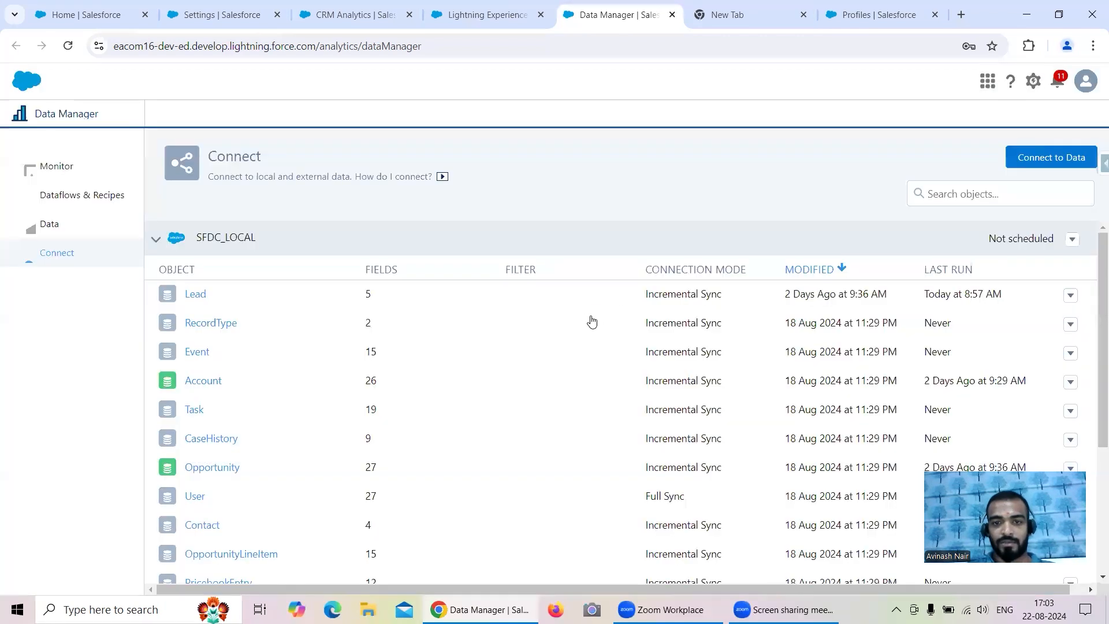
left_click(182, 254)
left_click(173, 239)
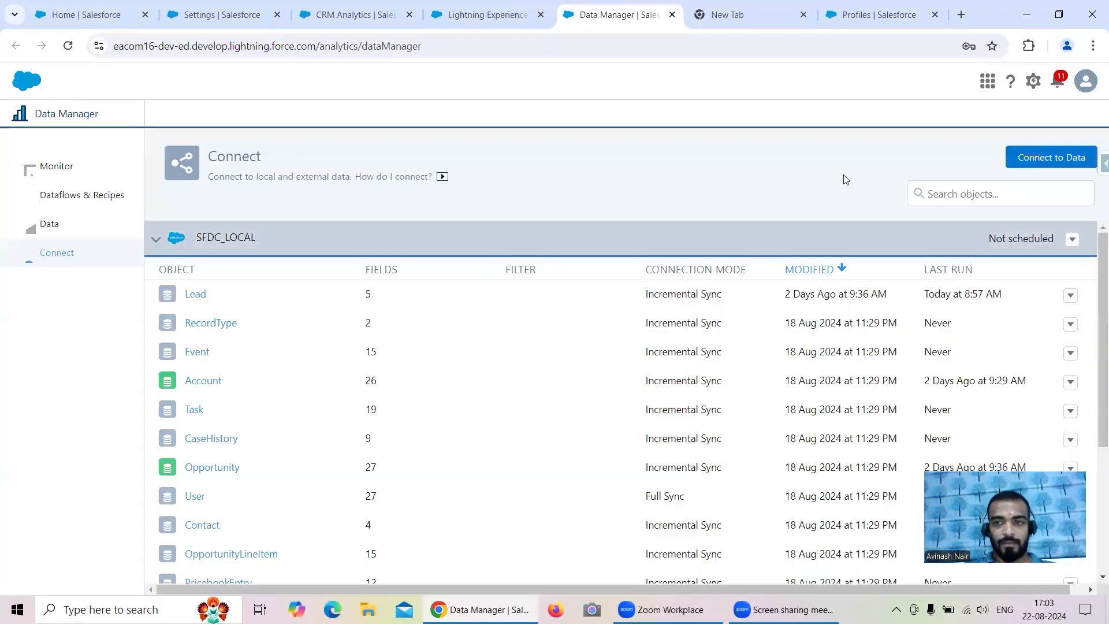
left_click(1050, 157)
left_click(603, 336)
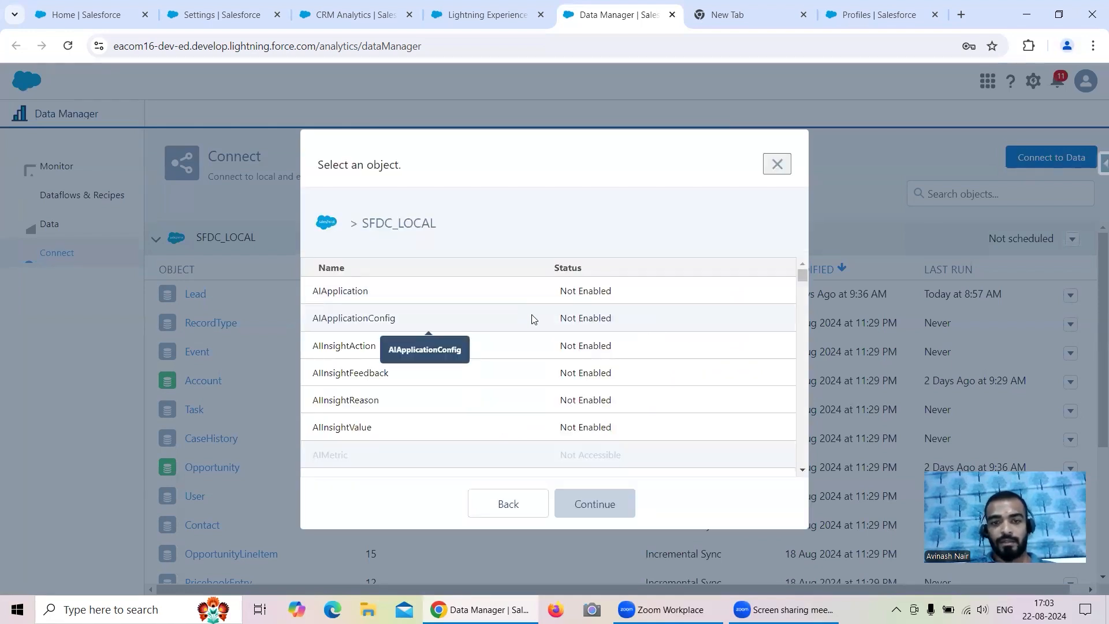
- Open Salesforce Inspector's Data Export page in a new browser tab
left_click(878, 15)
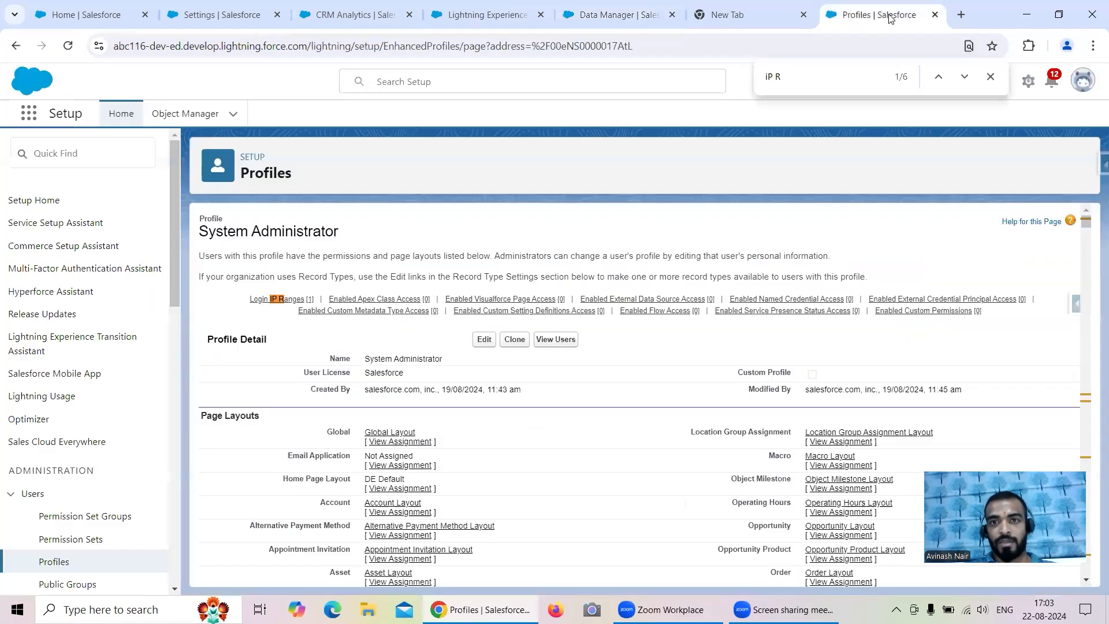
left_click(1100, 165)
right_click(1012, 398)
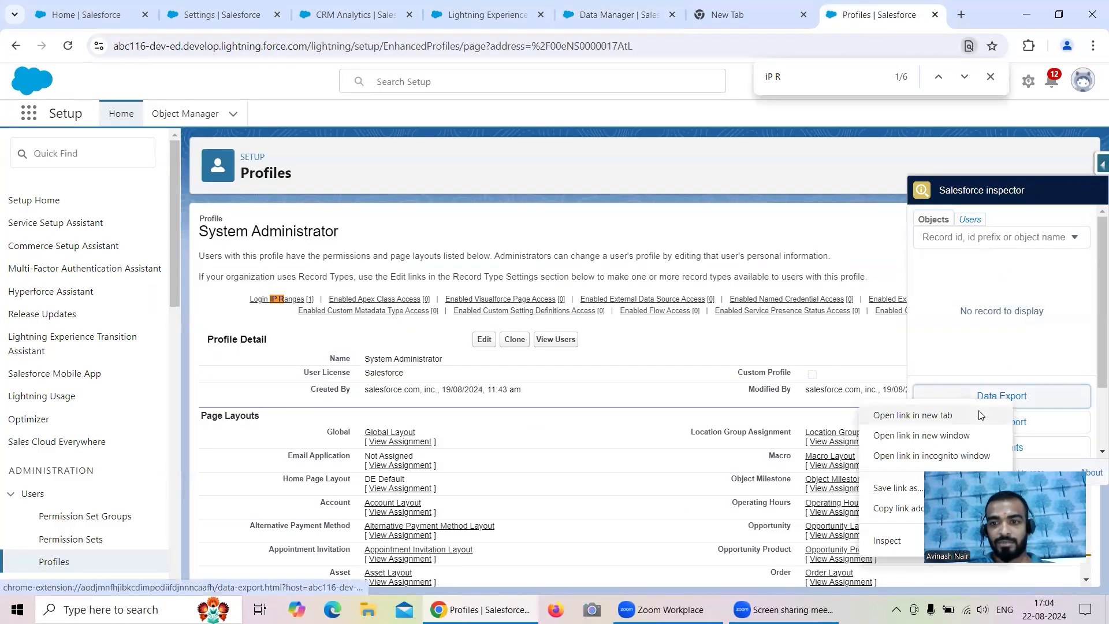
left_click(952, 423)
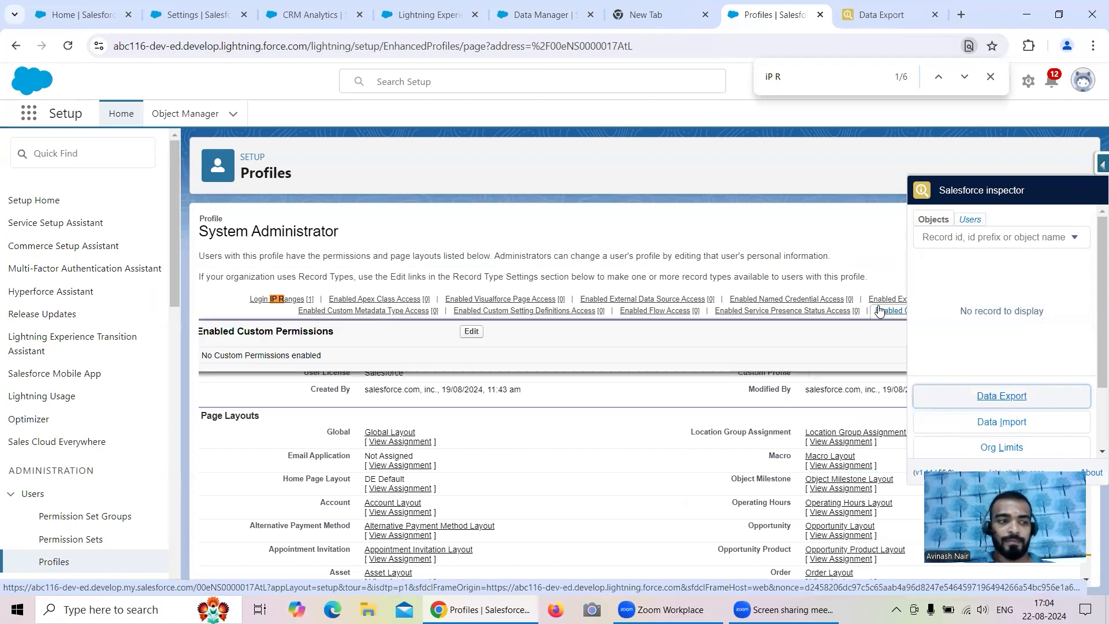
left_click(870, 18)
- Run a count(id) query on Account, returning 13, then go back to Data Manager
left_click(148, 118)
key("BackSpace")
key("BackSpace")
key("BackSpace")
key("BackSpace")
key("BackSpace")
key("BackSpace")
key("BackSpace")
key("BackSpace")
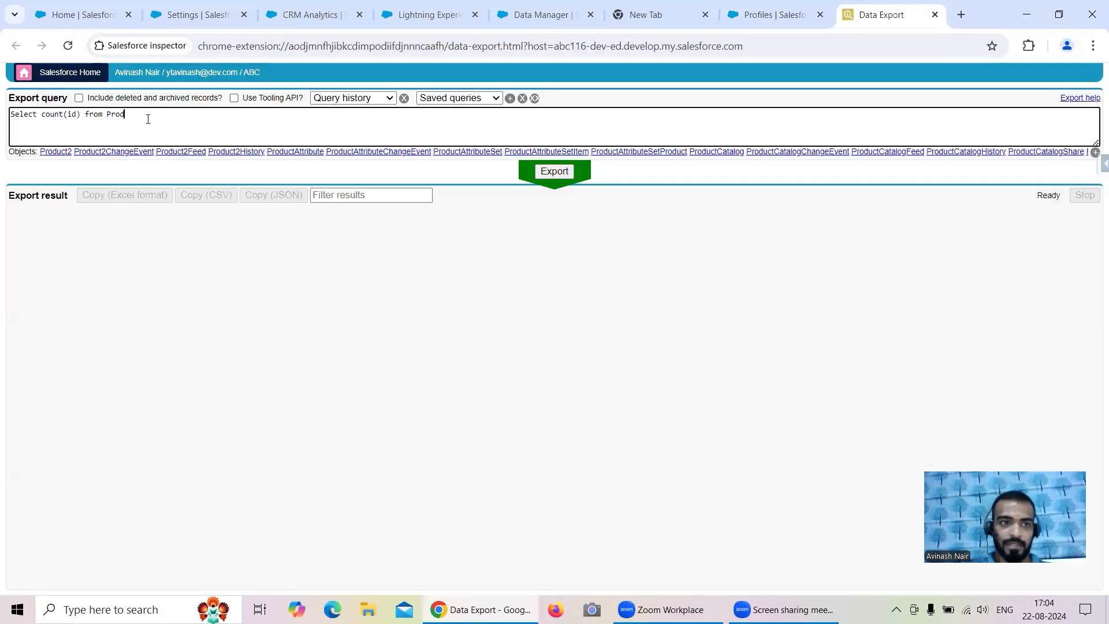
key("BackSpace")
type("Account")
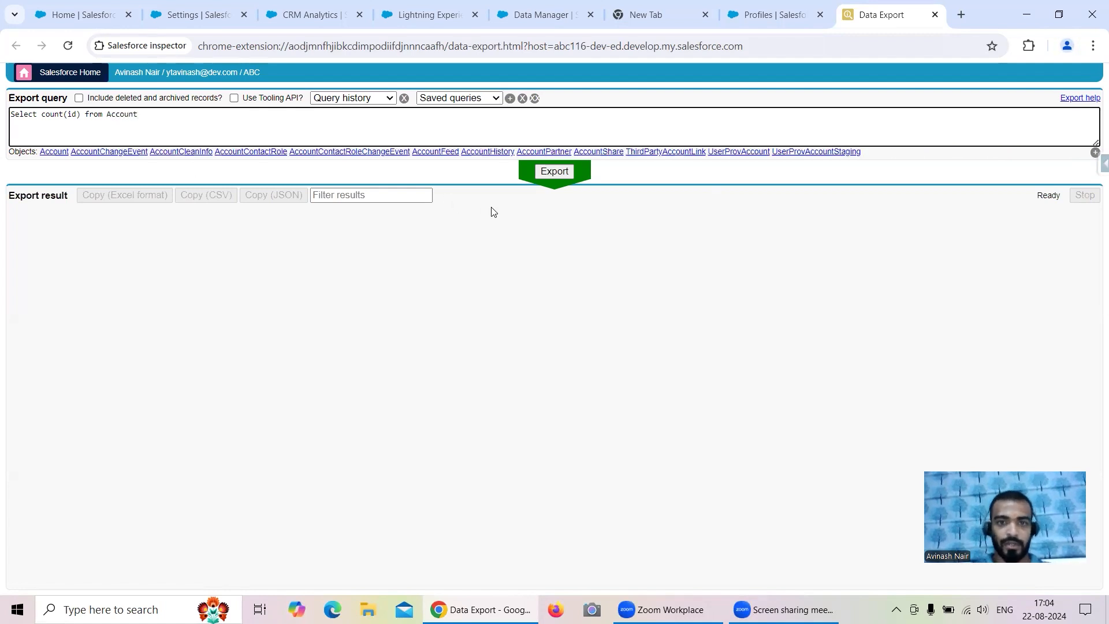
left_click(551, 172)
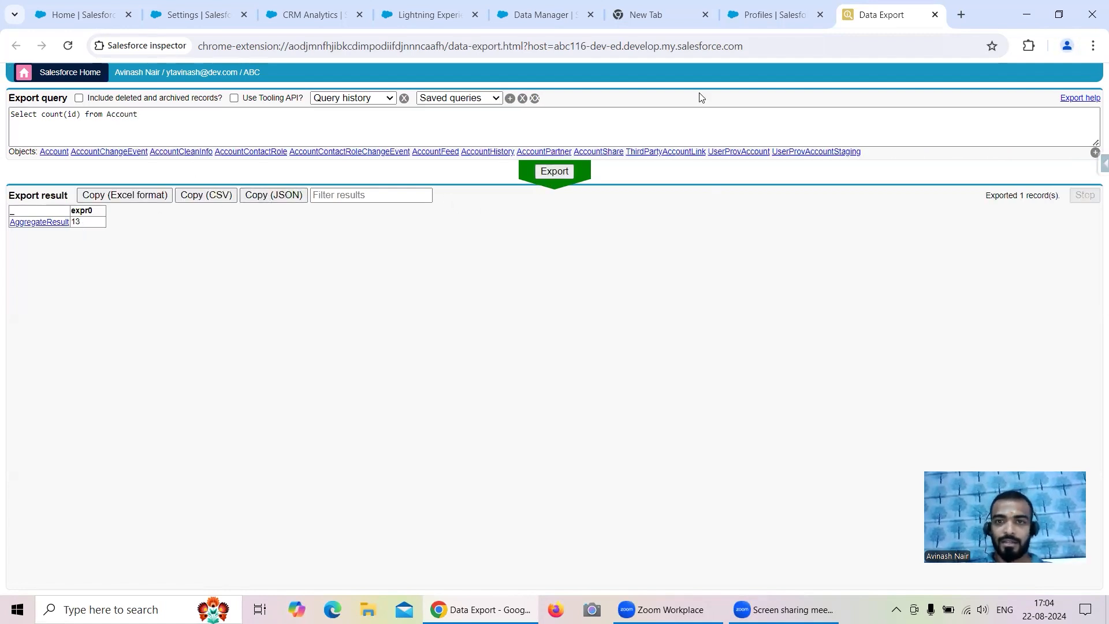
left_click(518, 21)
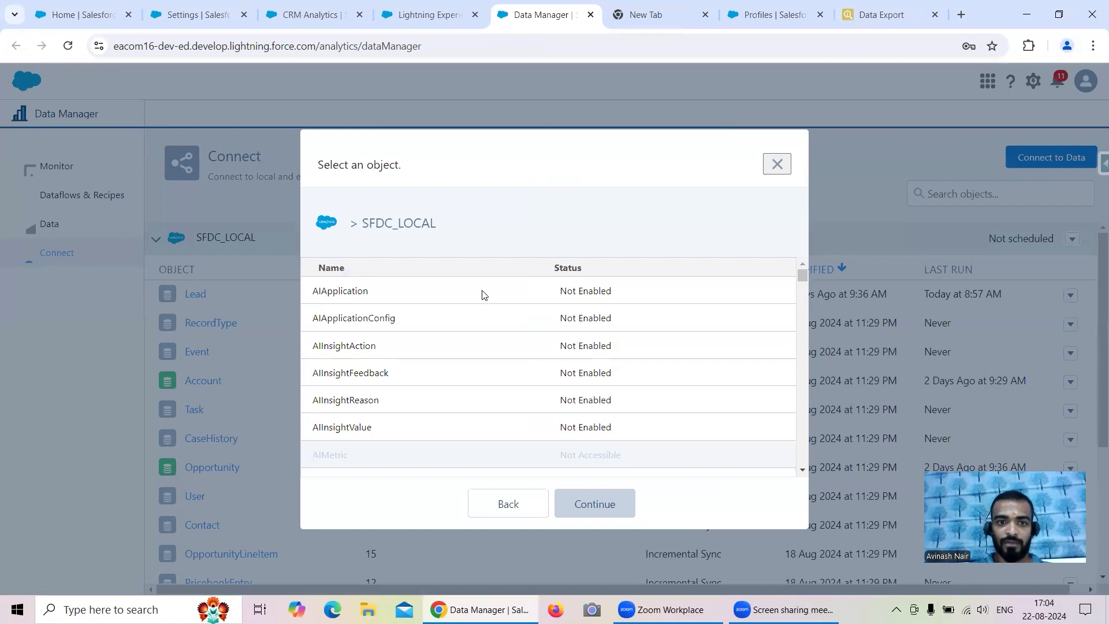
- Search the SFDC_LOCAL object list for 'Account' and select the Account row
key("ctrl+f")
type("Accoun")
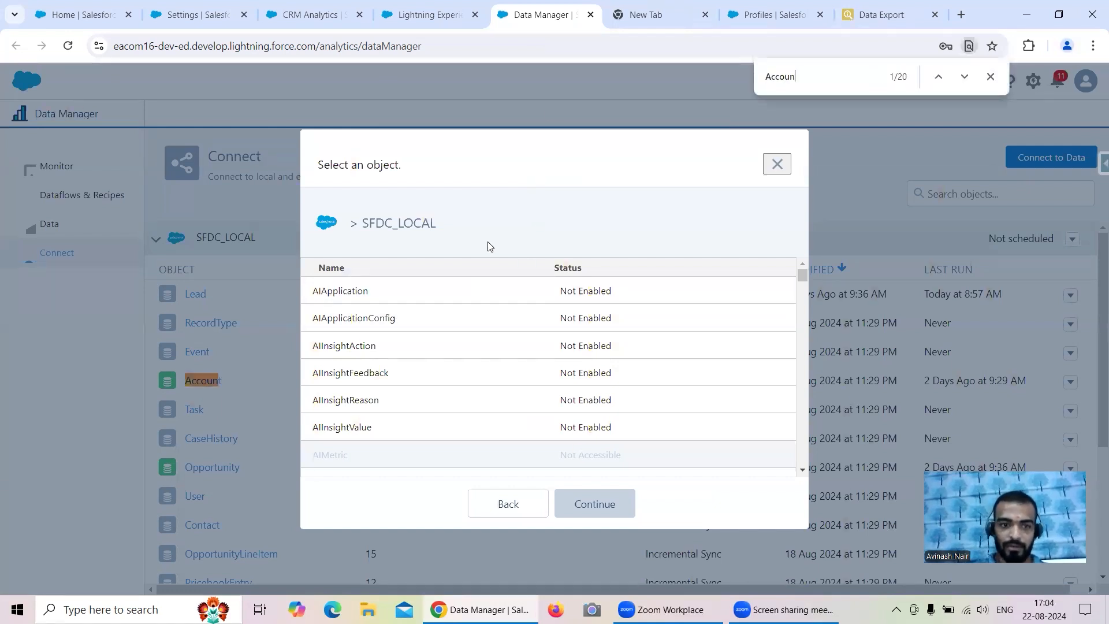
type("t")
scroll(398, 323, "down", 5)
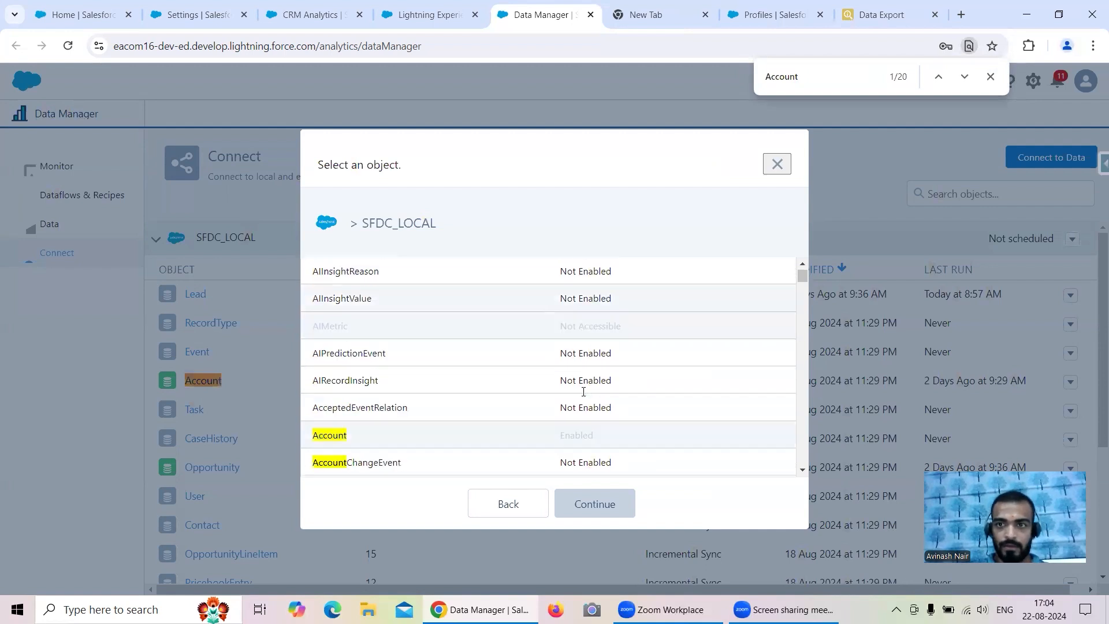
left_click(345, 352)
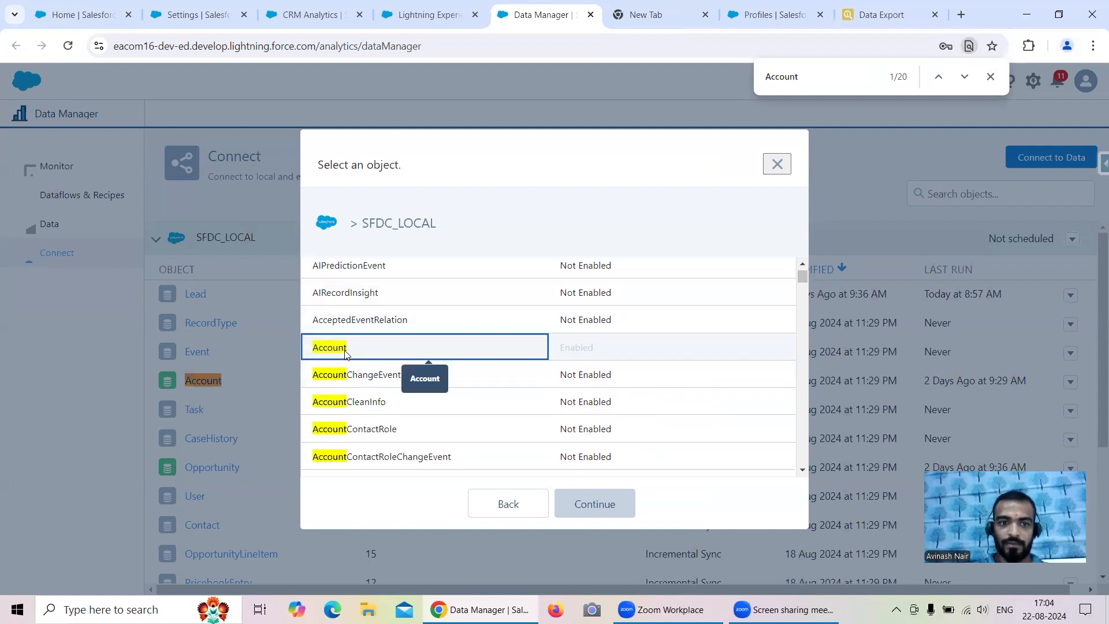
left_click(333, 354)
left_click(335, 353)
- Check that Account shows as Enabled, and try proceeding with it
left_click(563, 353)
scroll(571, 369, "down", 2)
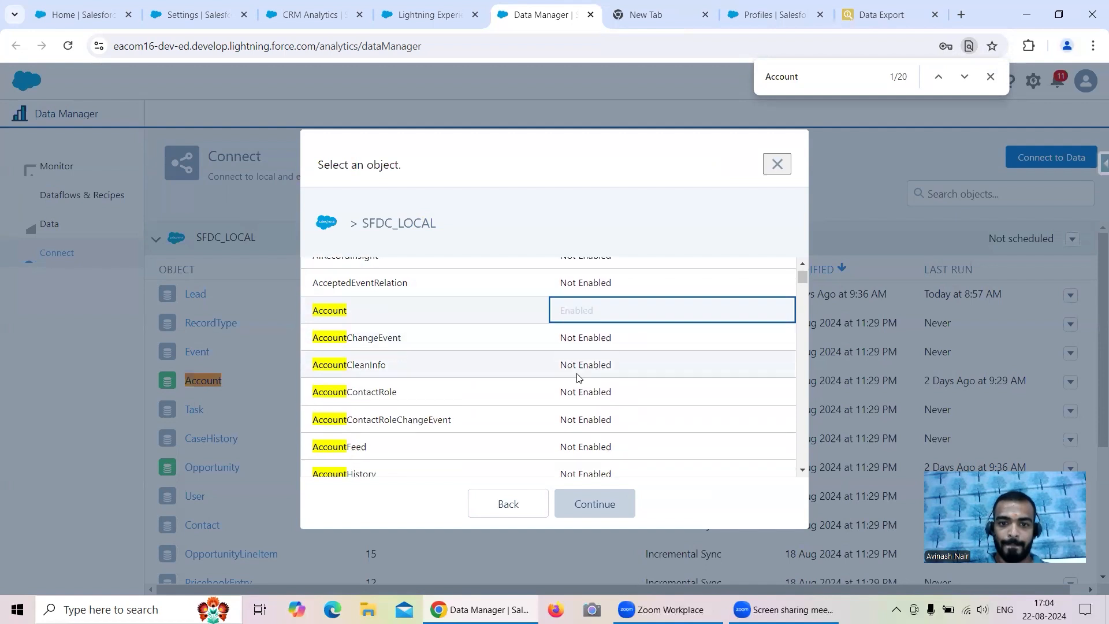
scroll(533, 319, "up", 1)
left_click(403, 351)
left_click(598, 503)
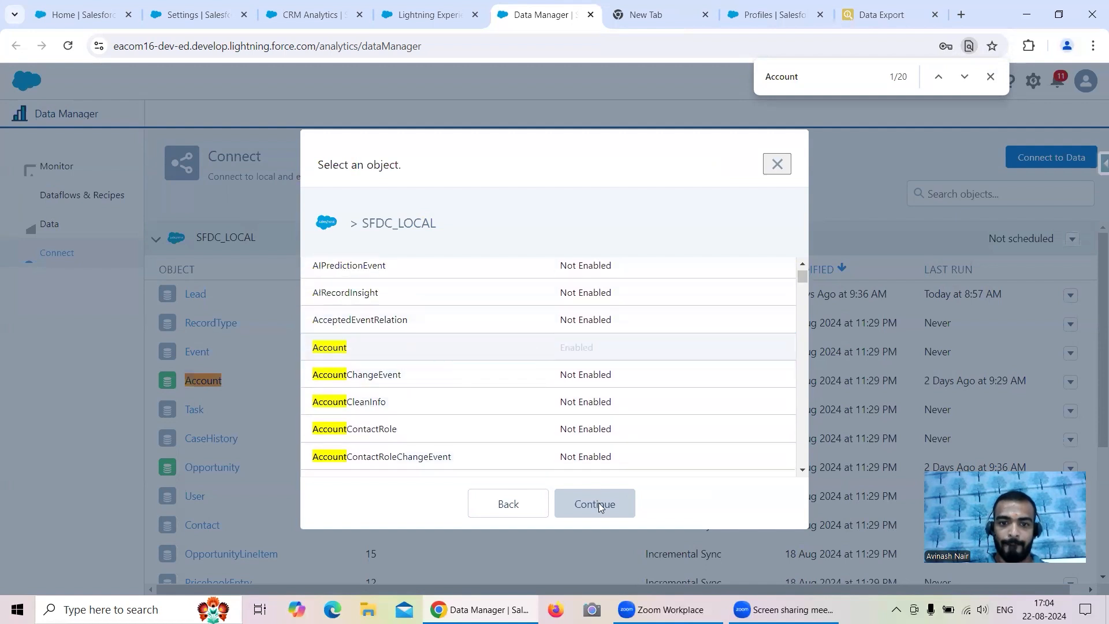
left_click(353, 357)
scroll(490, 361, "down", 3)
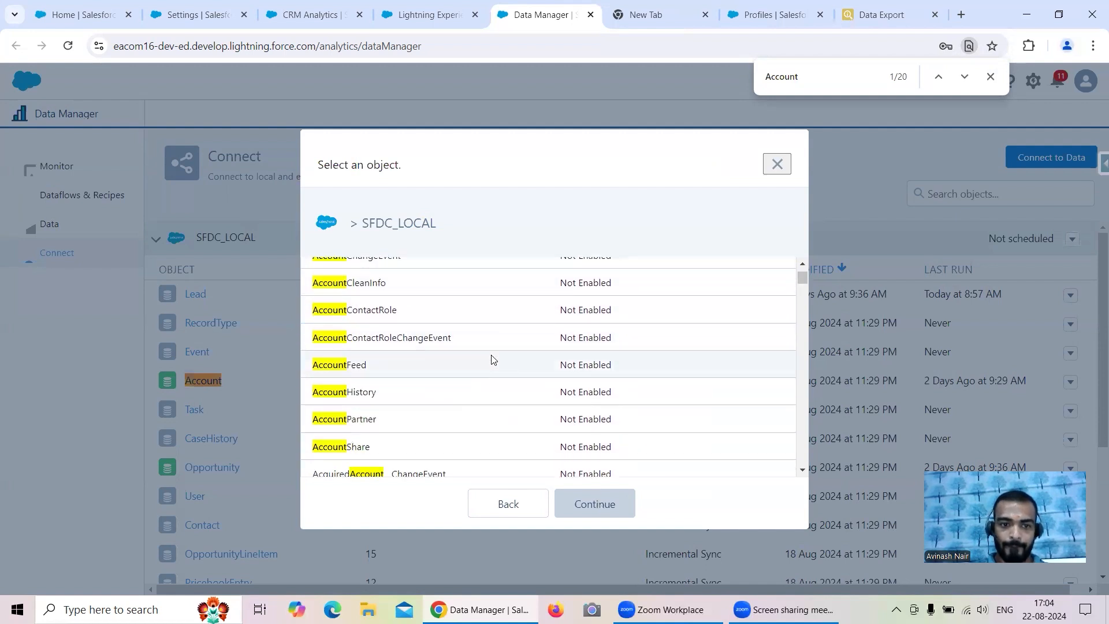
scroll(501, 348, "down", 2)
scroll(501, 346, "up", 5)
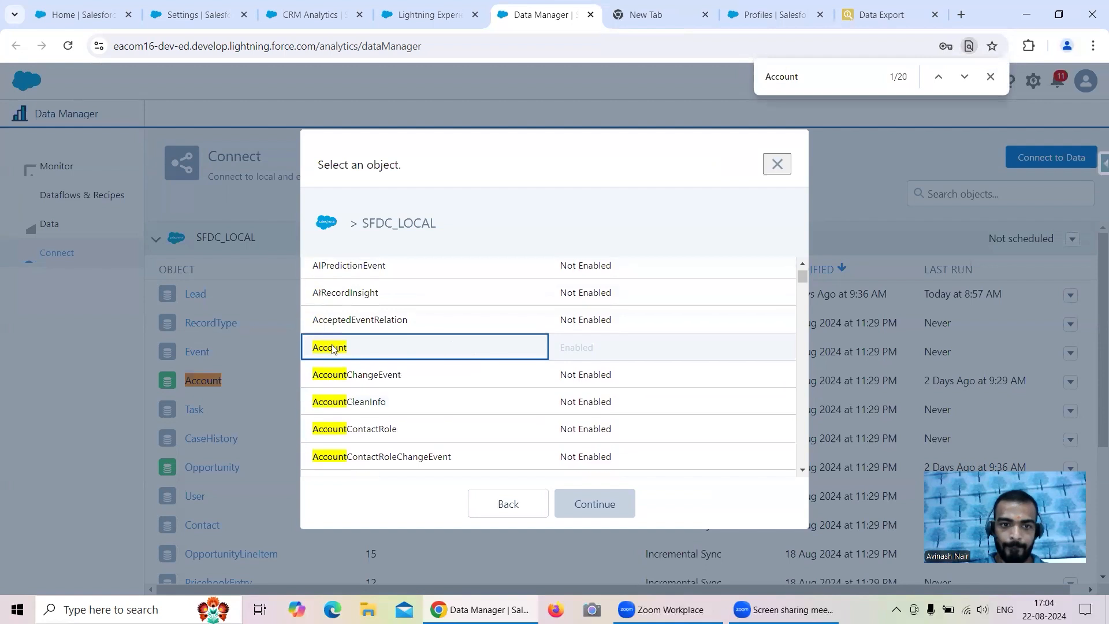
- Connect to Data from the Salesforce External connection and select its Account object
left_click(777, 164)
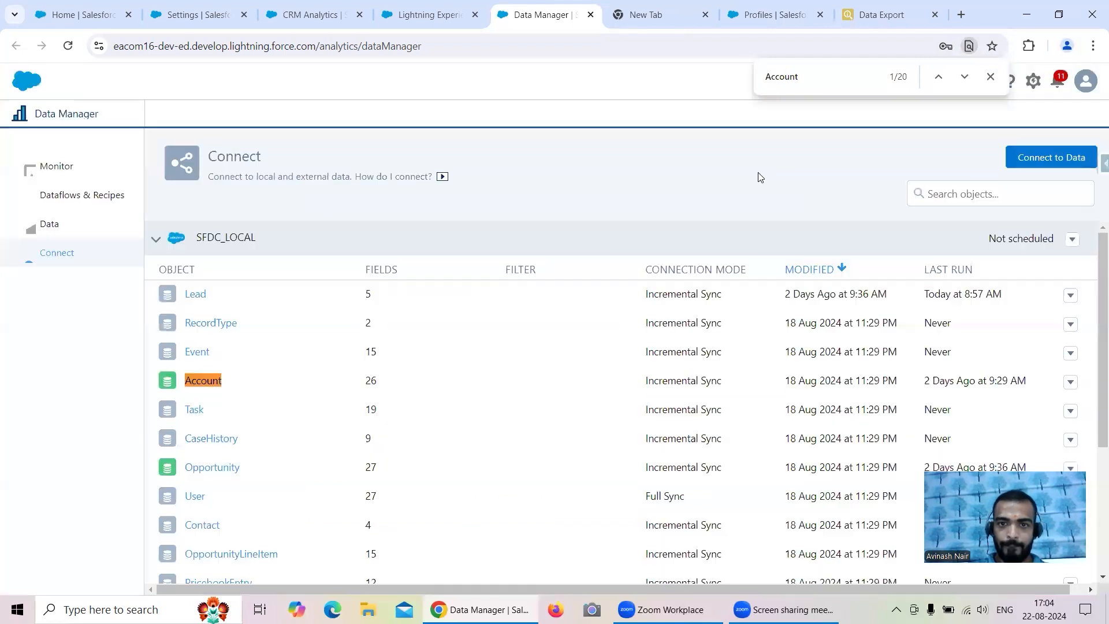
left_click(1021, 168)
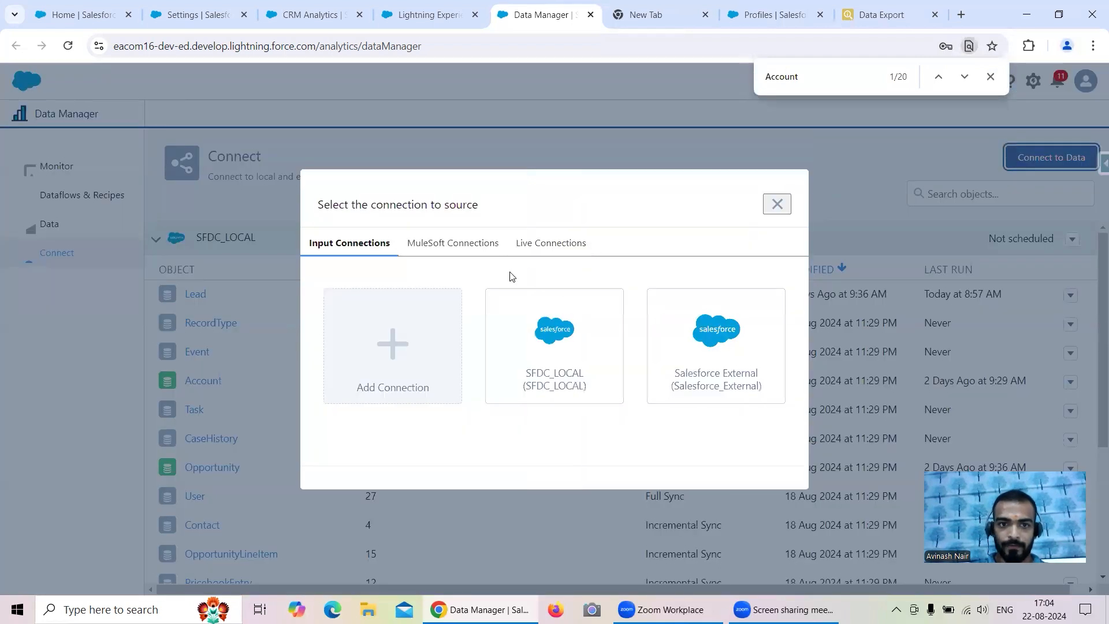
left_click(718, 361)
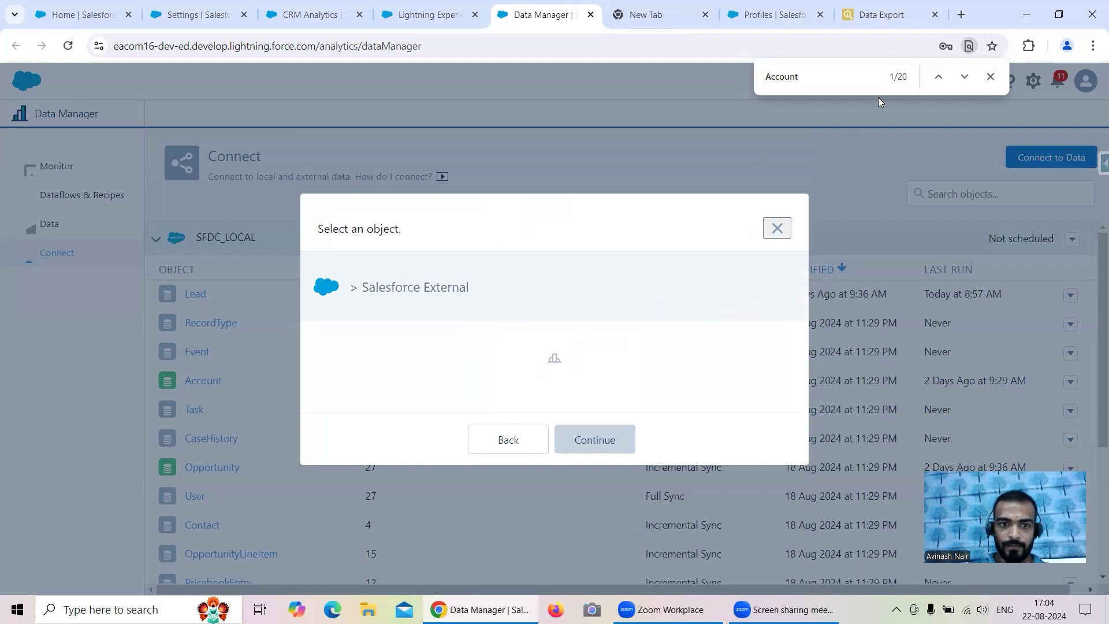
left_click(991, 78)
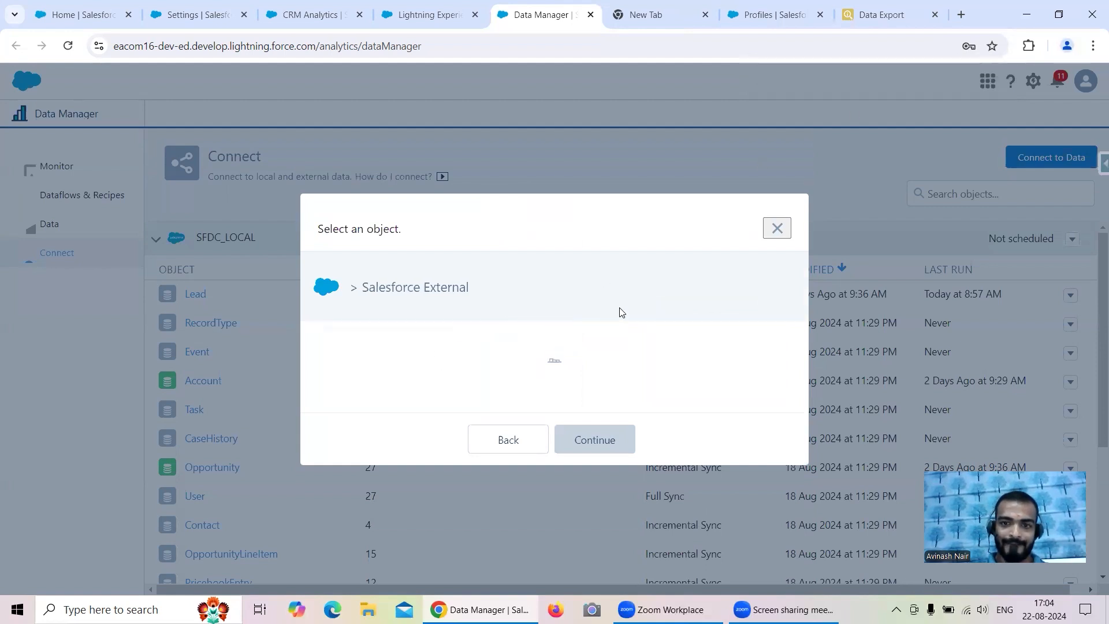
scroll(479, 354, "down", 3)
scroll(448, 362, "up", 3)
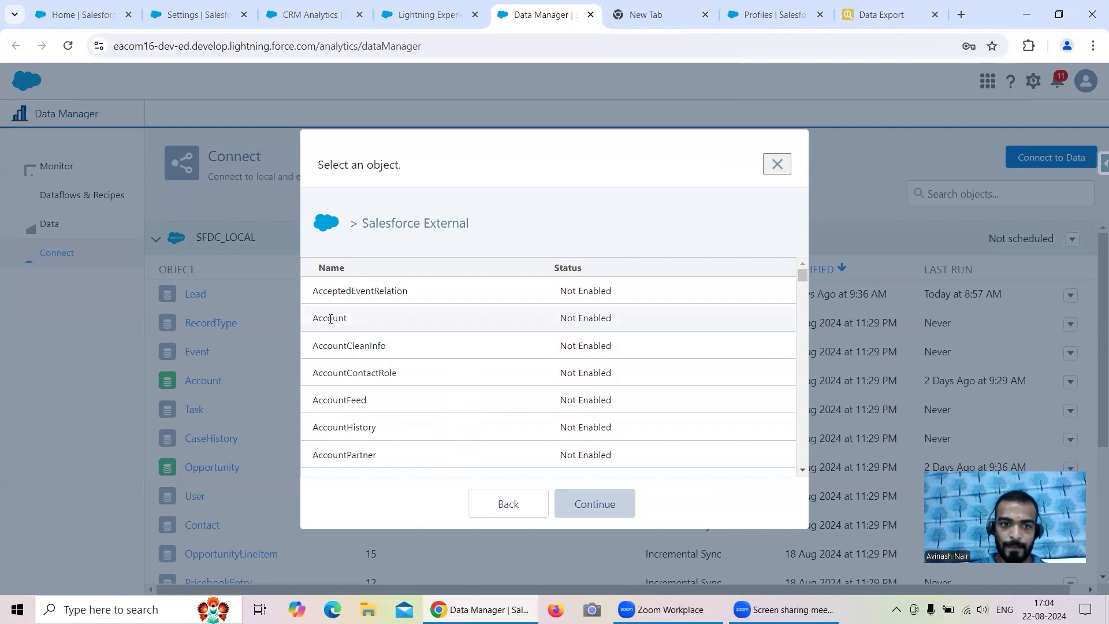
left_click(403, 329)
- Tick the Id and Name fields, find and tick Industry via an 'Ind' search, and preview the data
left_click(588, 504)
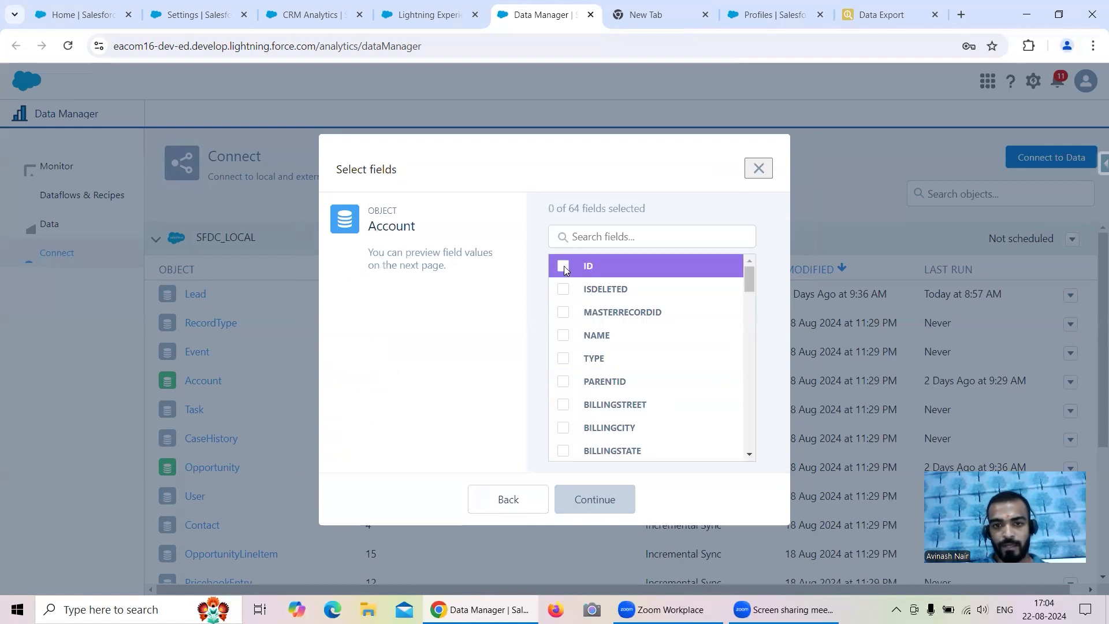
left_click(563, 266)
left_click(563, 336)
left_click(579, 236)
type("Sta")
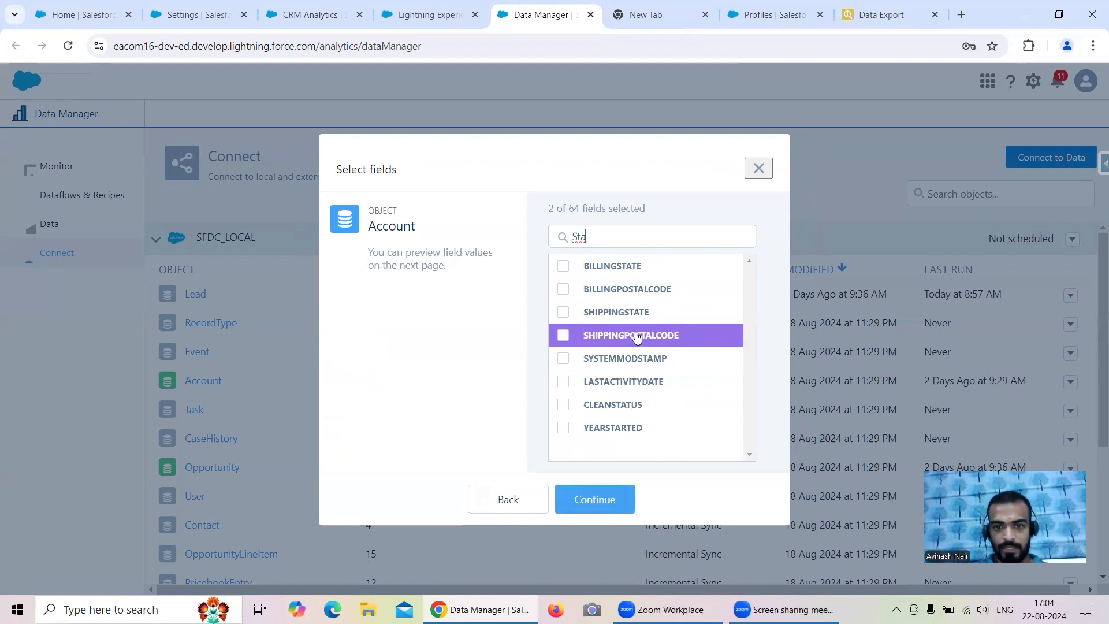
key("BackSpace")
key("BackSpace")
key("BackSpace")
type("Ind")
left_click(563, 265)
left_click(595, 498)
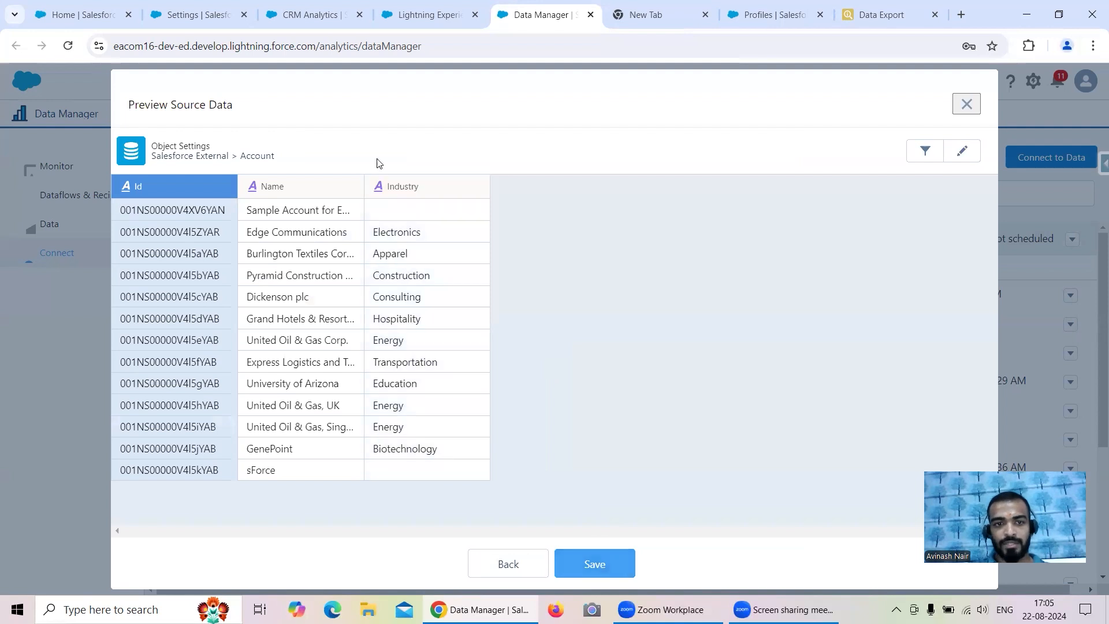
- Review the Industry column in the preview and save the external Account object
left_click(459, 401)
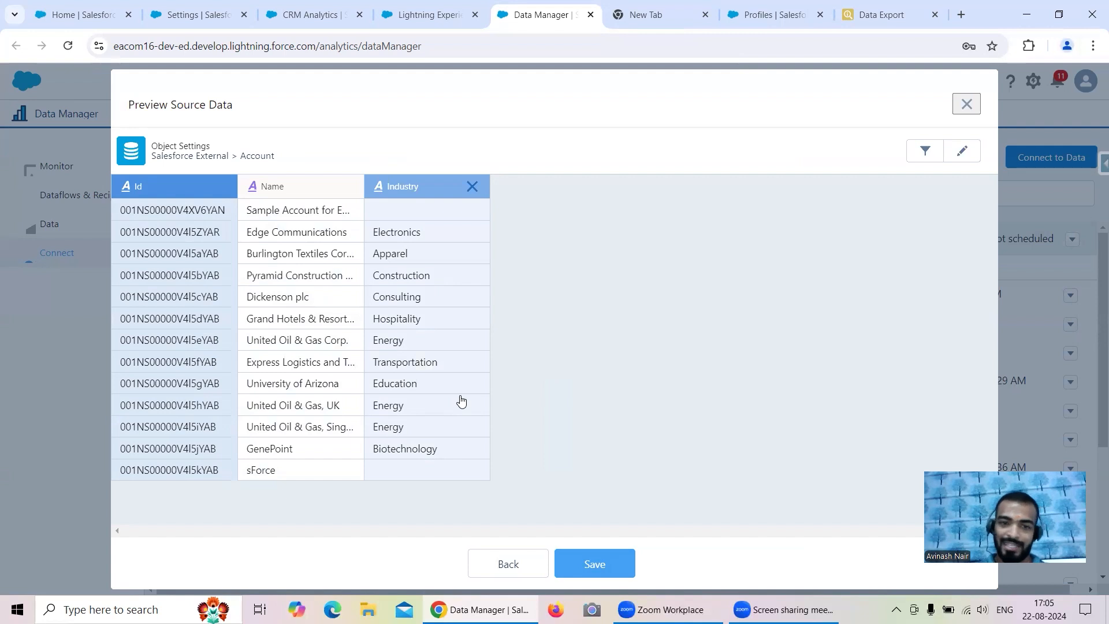
left_click(424, 187)
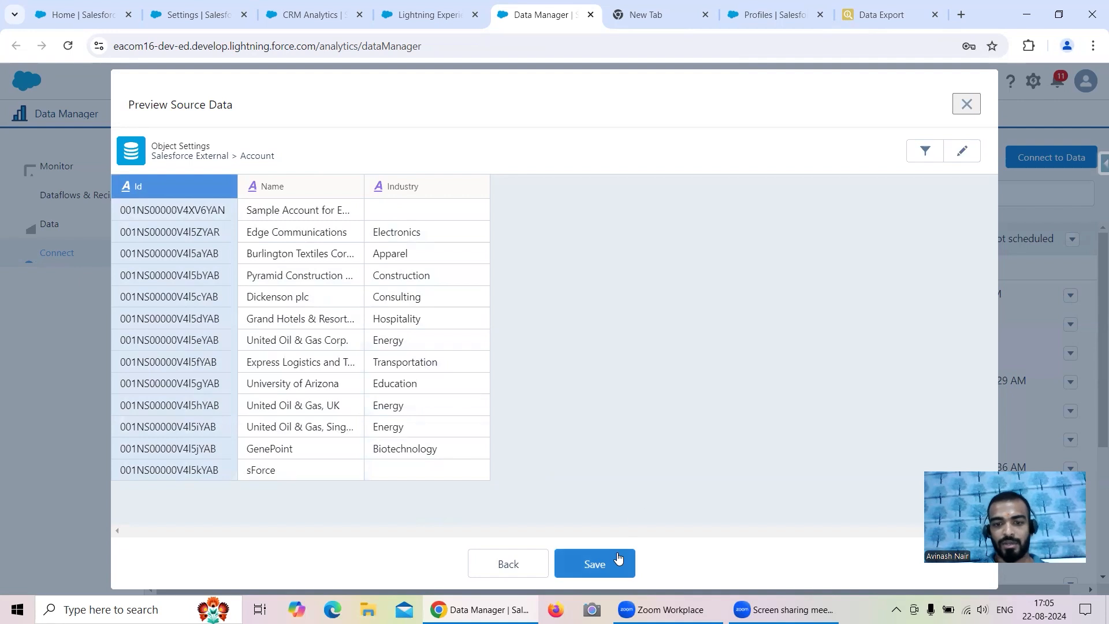
left_click(594, 563)
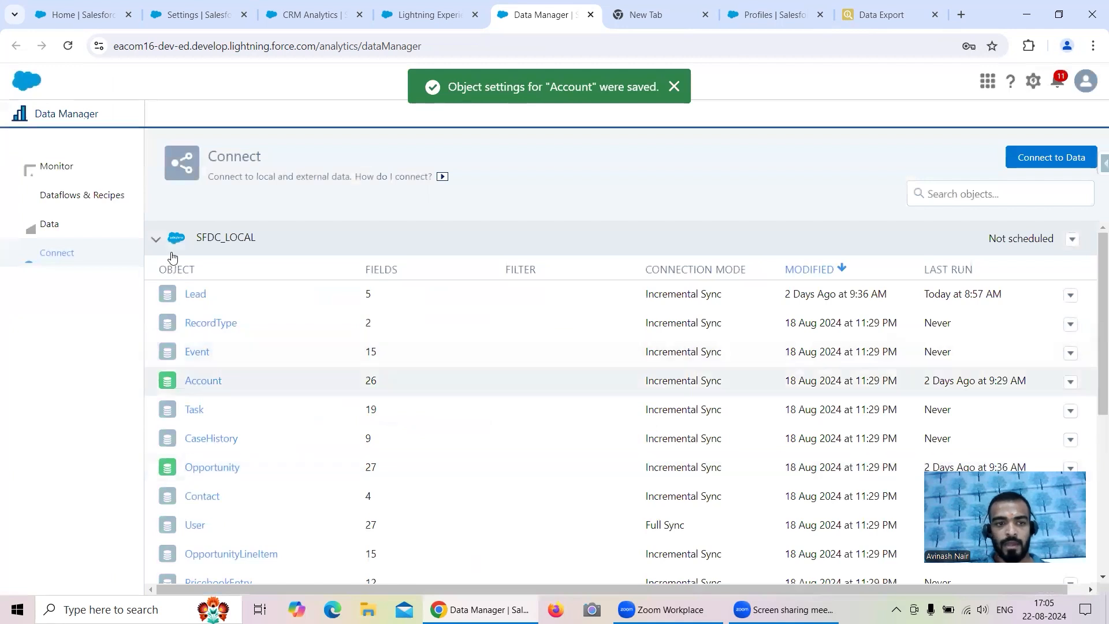
- Run Data Sync on the Salesforce External Account object from its row menu
left_click(156, 238)
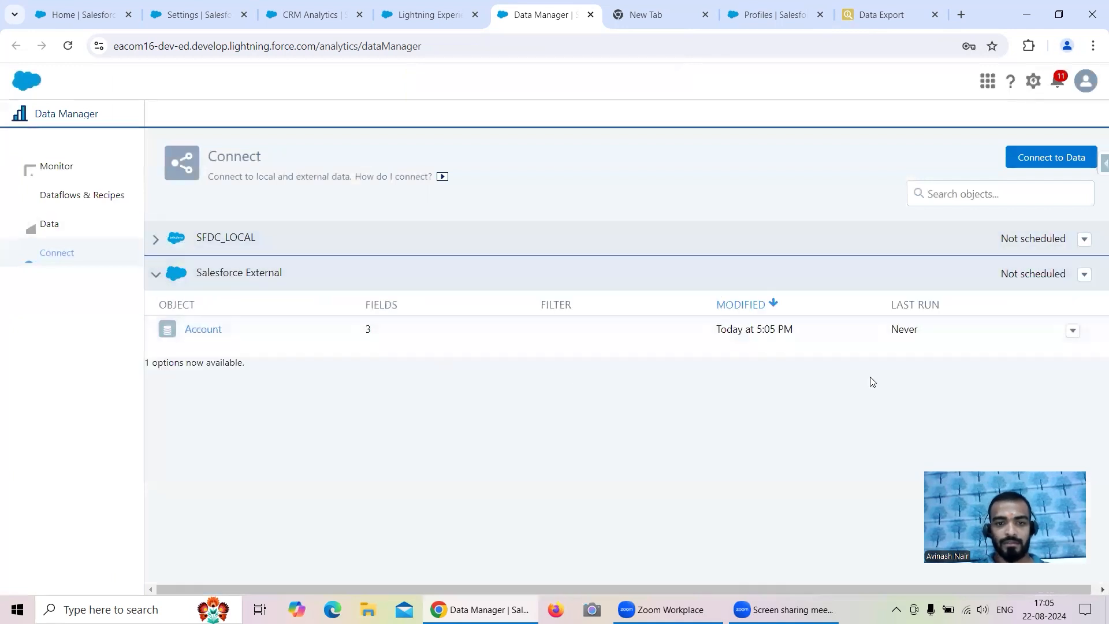
left_click(1072, 331)
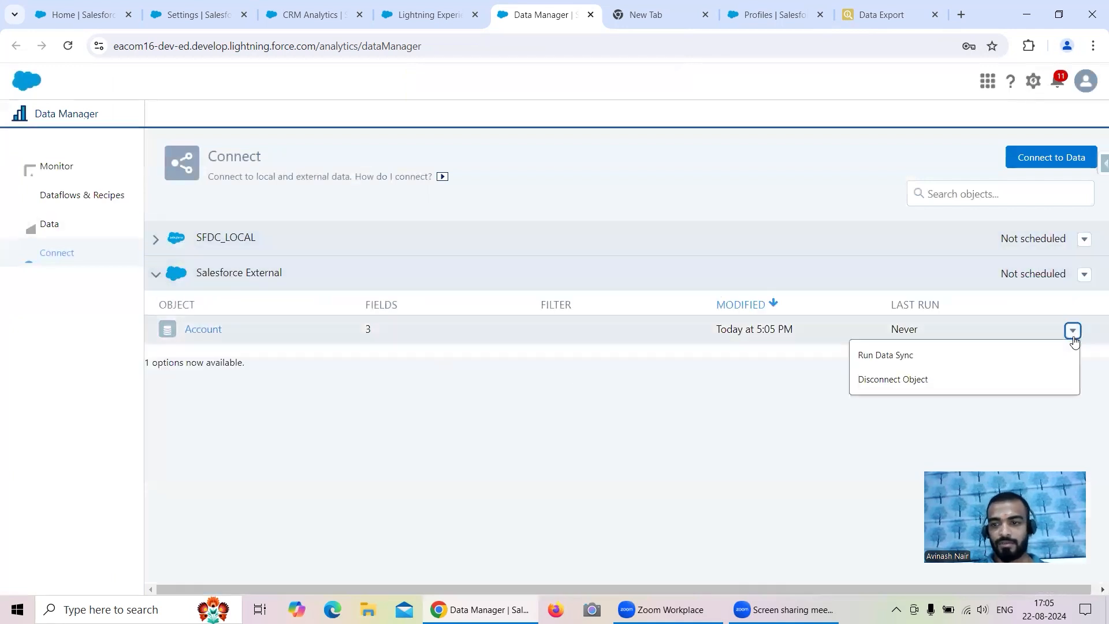
left_click(920, 361)
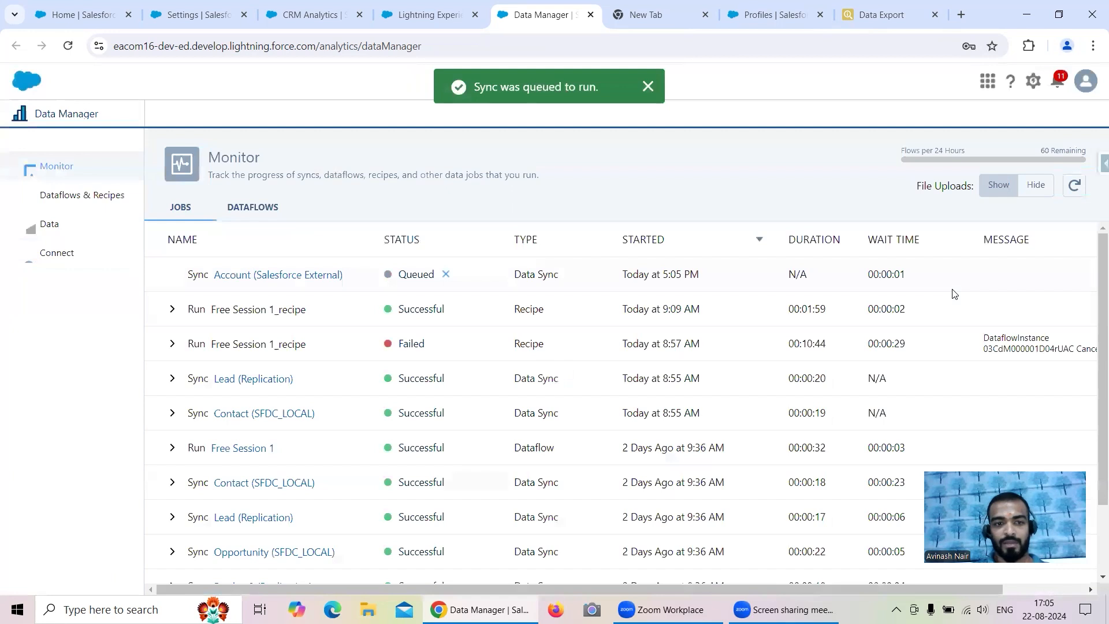
- Refresh the Jobs Monitor until the Account (Salesforce External) sync shows Successful in 00:00:22
left_click(1077, 186)
left_click(1081, 185)
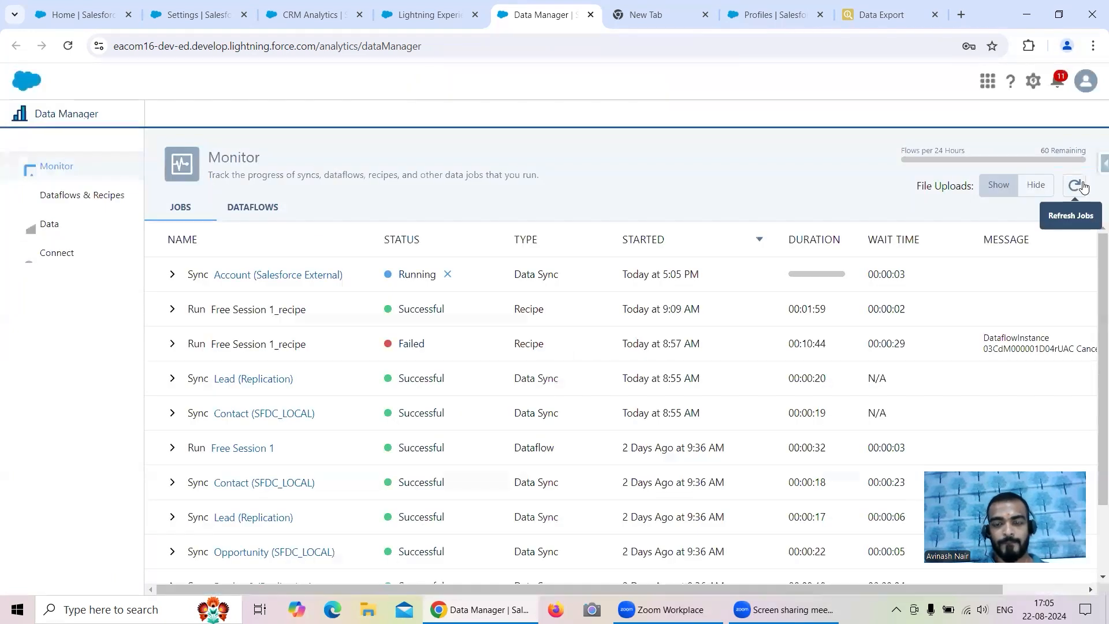
left_click(1082, 186)
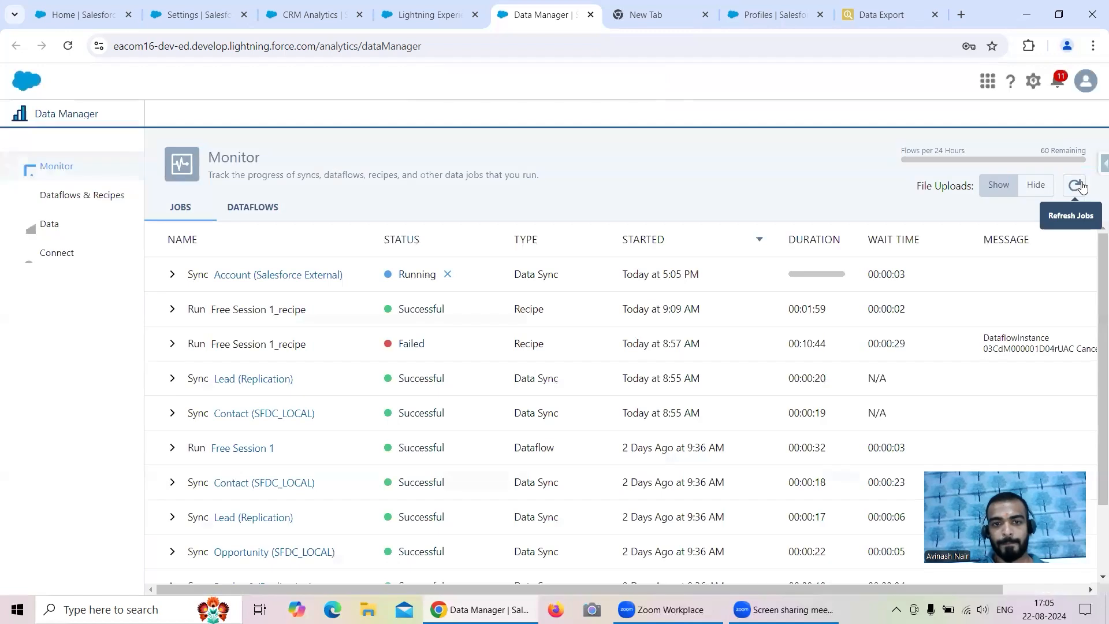
left_click(1082, 185)
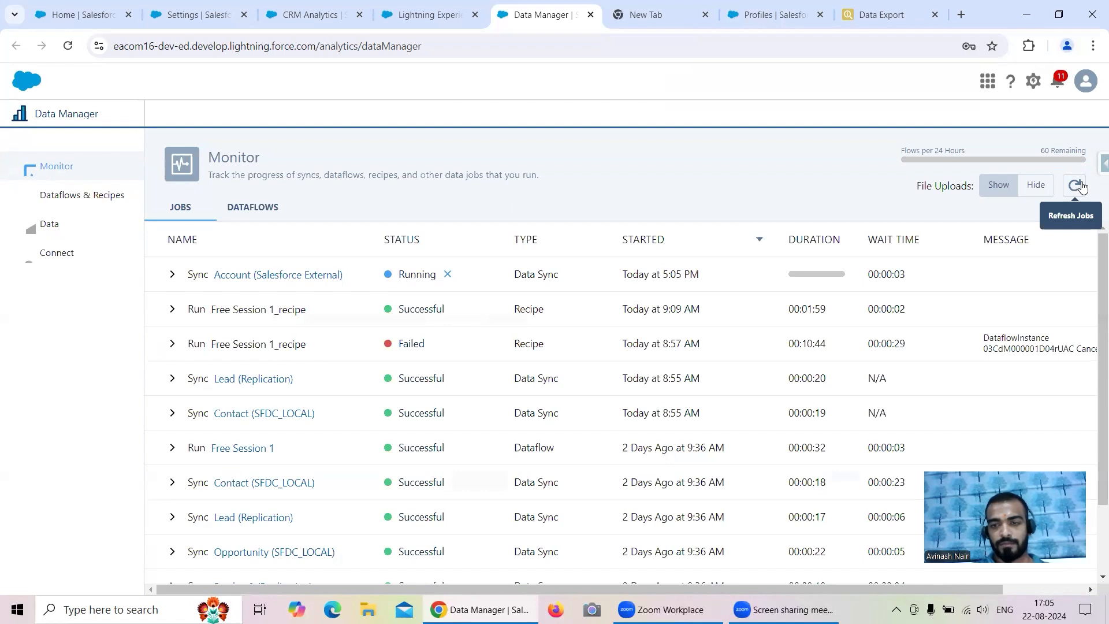
left_click(1081, 185)
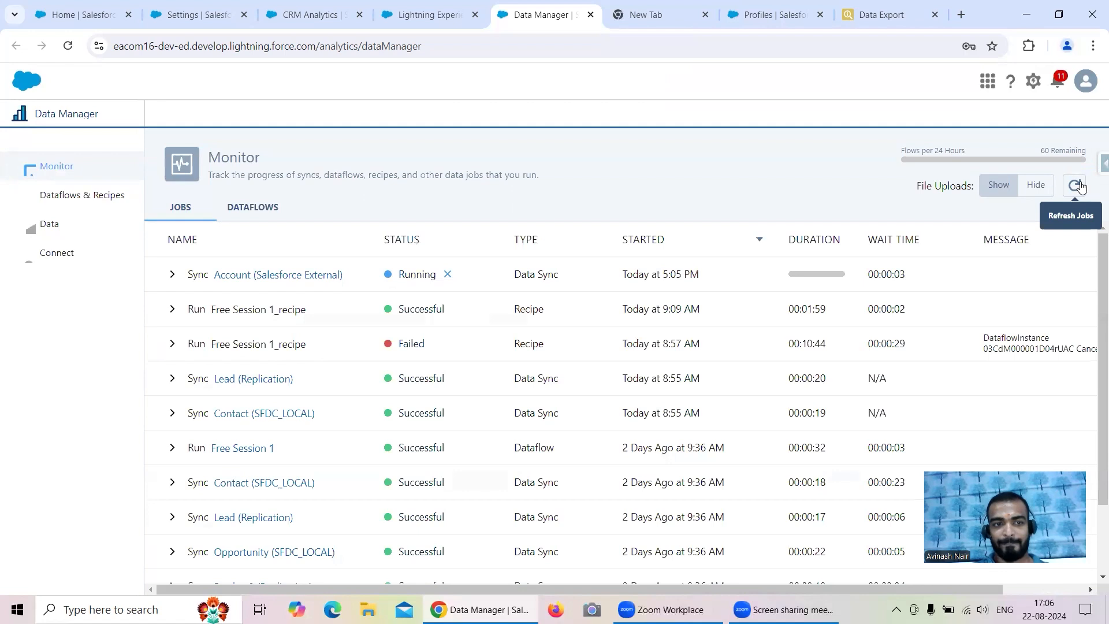
left_click(1081, 185)
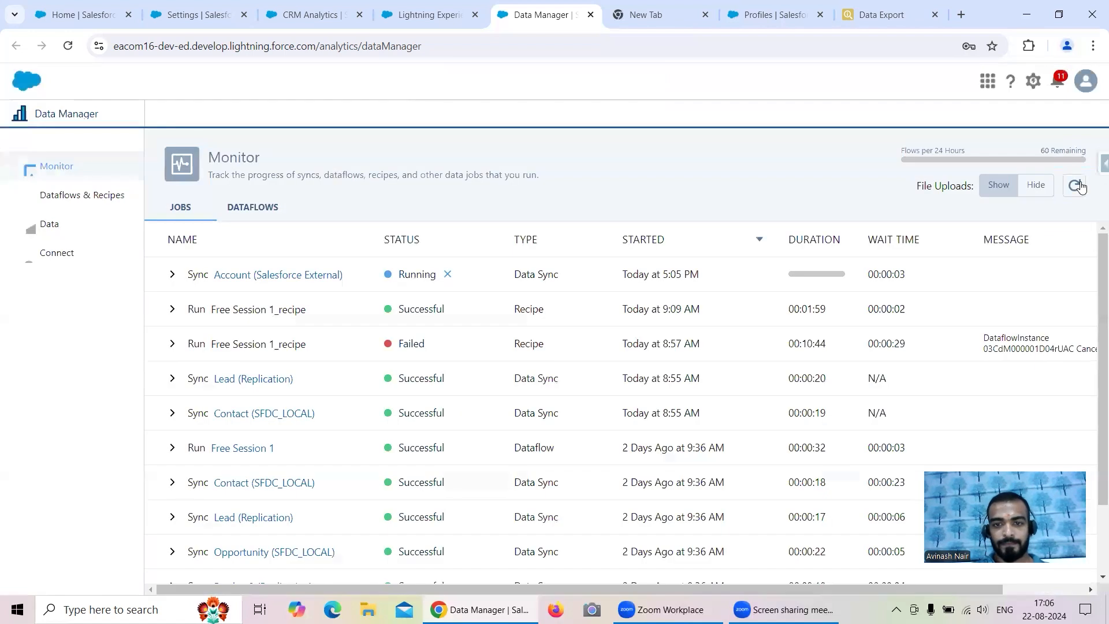
left_click(1082, 185)
left_click(1081, 185)
left_click(1082, 185)
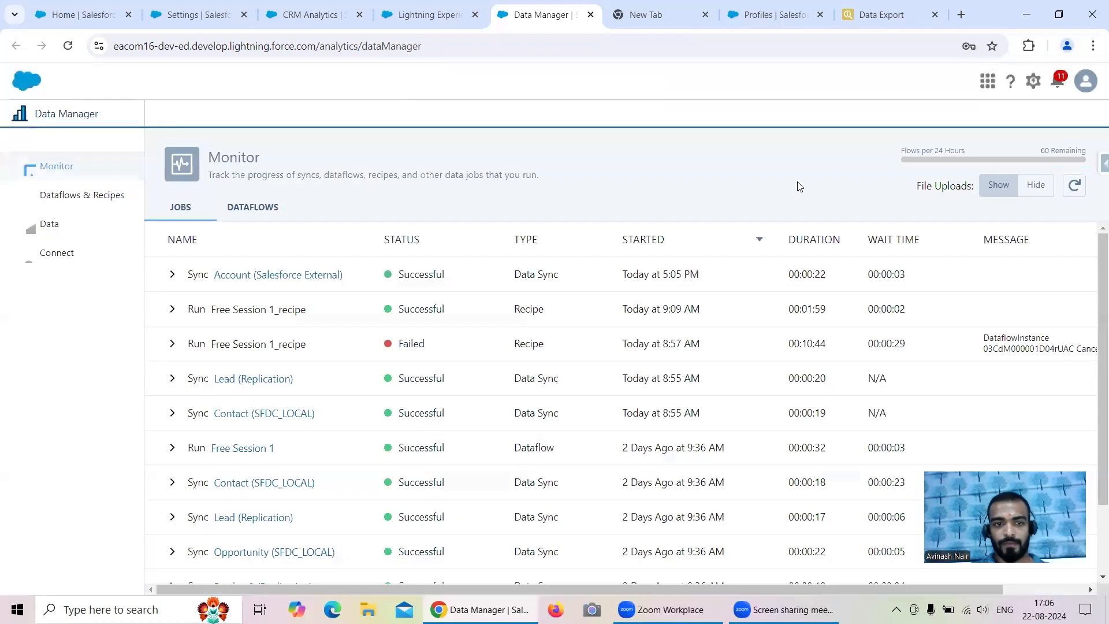
left_click(87, 195)
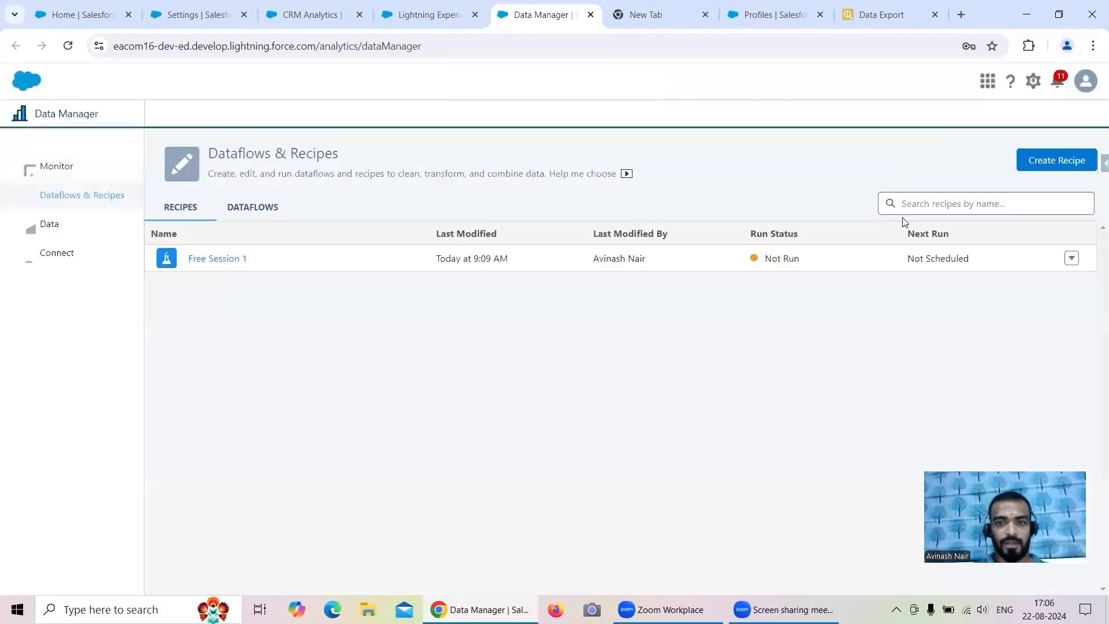
- Create an empty dataflow named 'Free Session 2' from the Dataflows tab
left_click(233, 210)
left_click(1035, 168)
type("F")
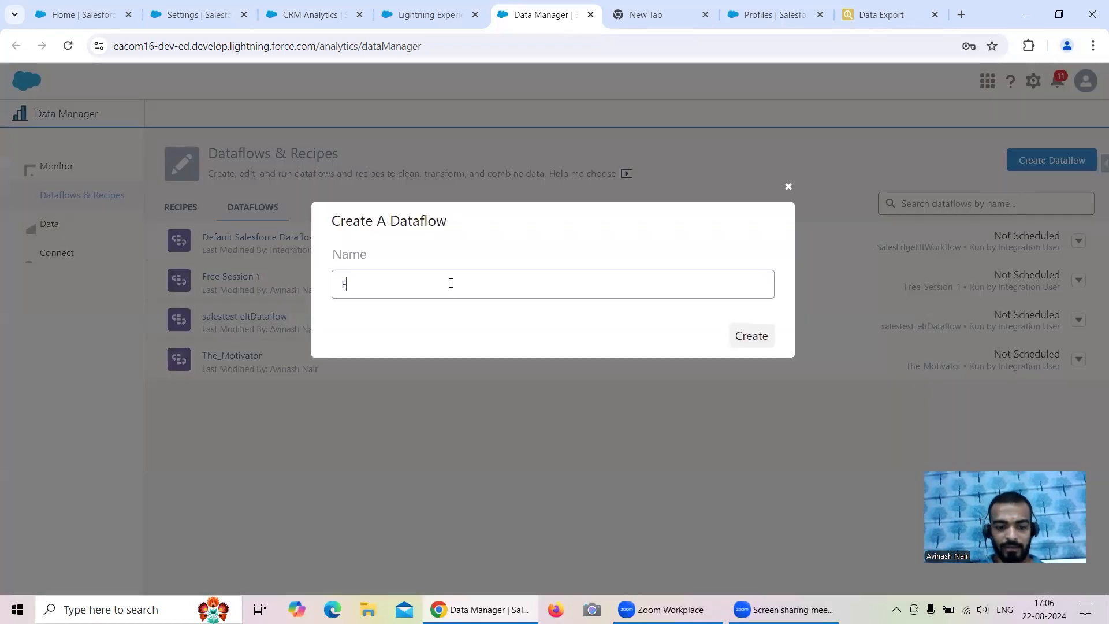
type("ree Session 2")
left_click(754, 335)
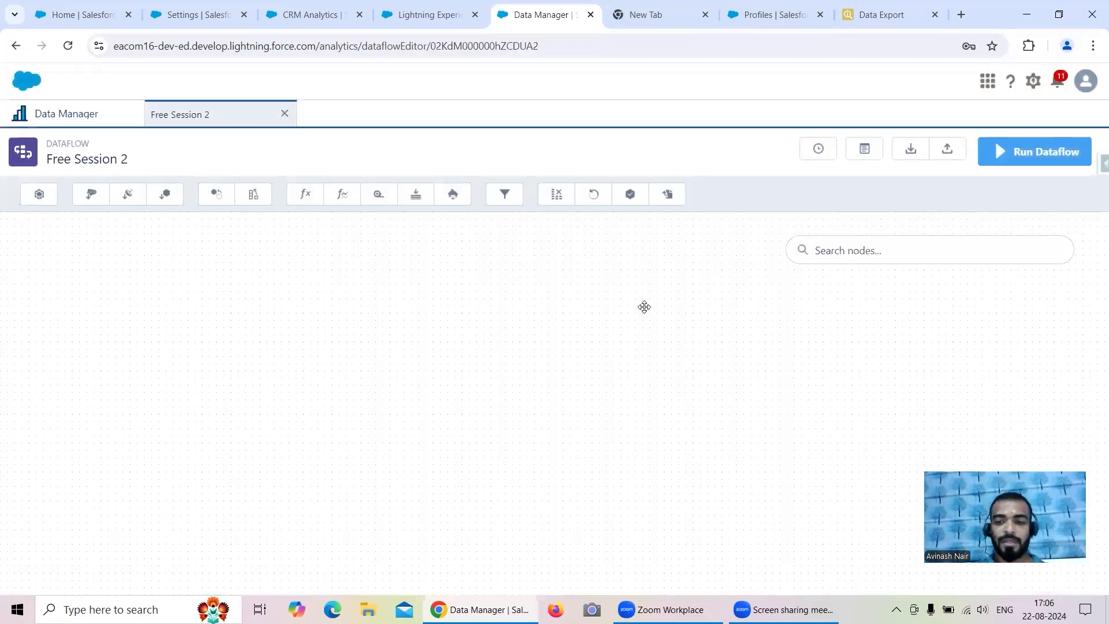
- Add a digest node named 'External Account' using Salesforce_External connection and source object Account
left_click(128, 195)
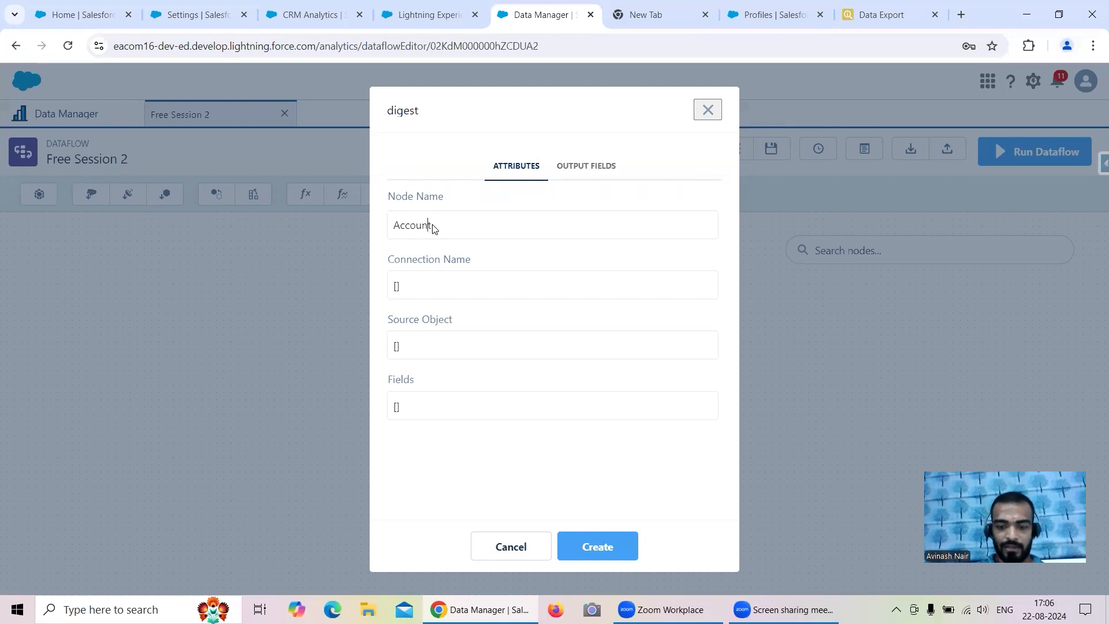
type("External")
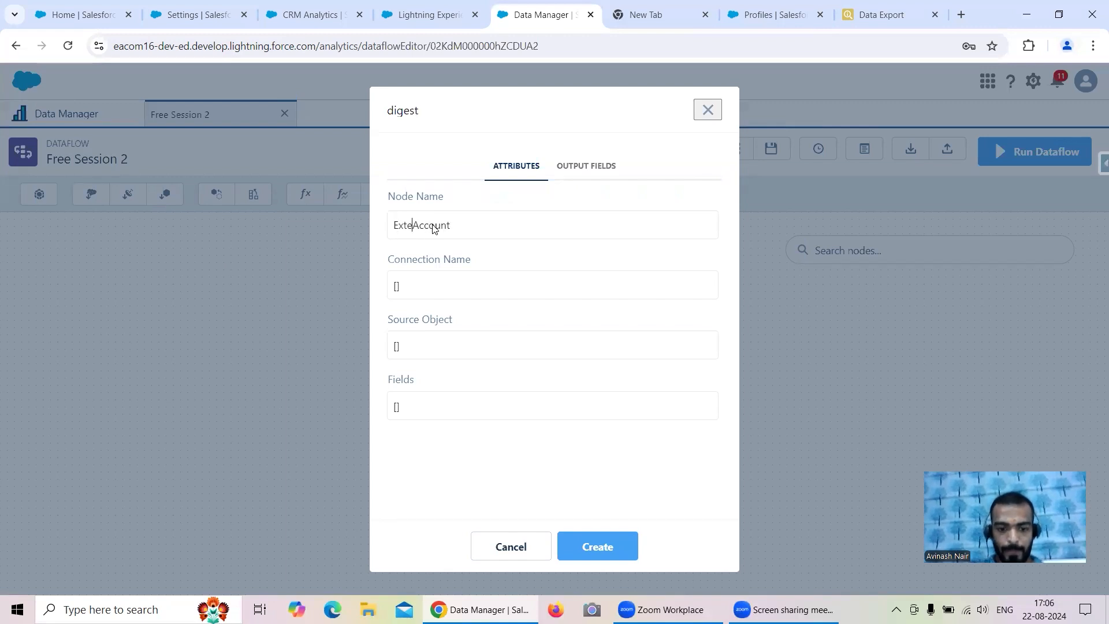
left_click(482, 287)
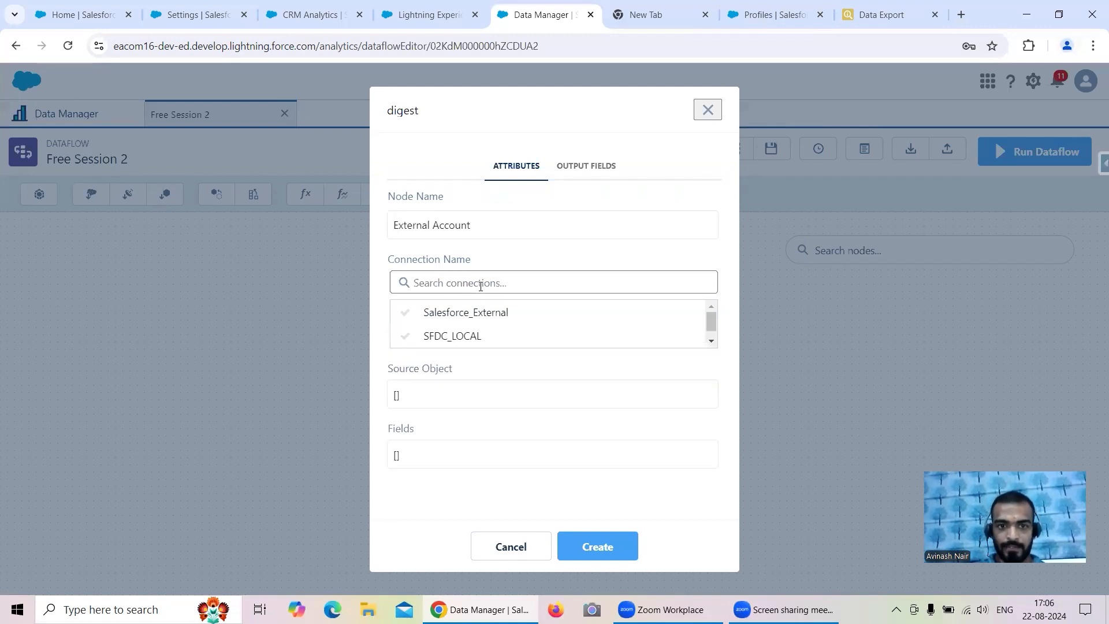
left_click(492, 317)
left_click(444, 346)
left_click(456, 372)
- Select the Id, Industry and Name fields and create the digest node
left_click(446, 408)
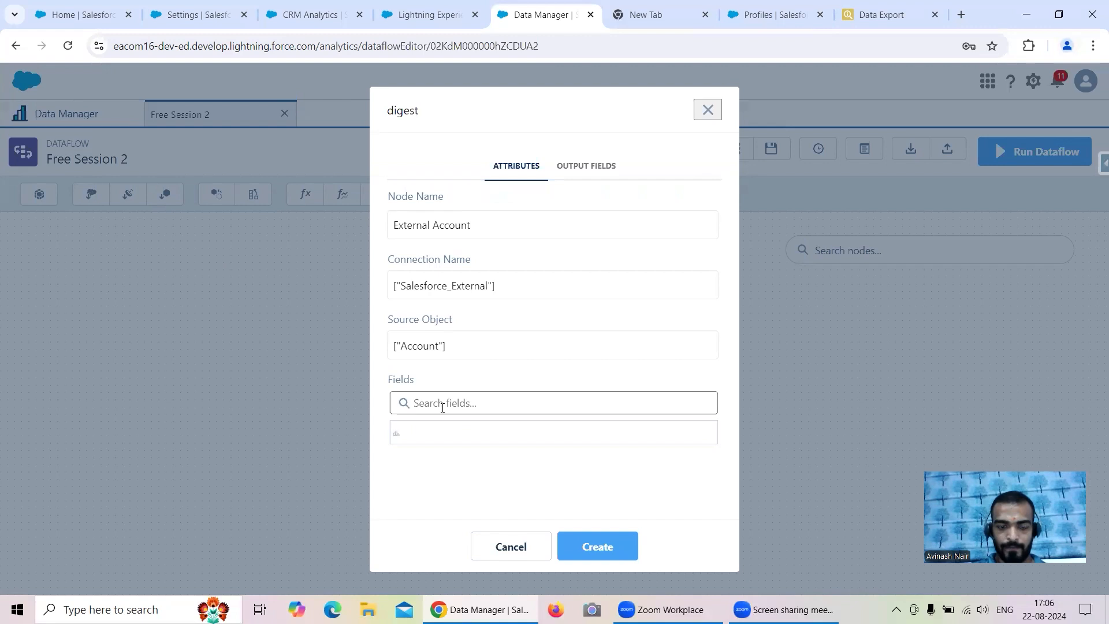
left_click(442, 435)
left_click(448, 412)
left_click(449, 456)
left_click(448, 408)
left_click(445, 478)
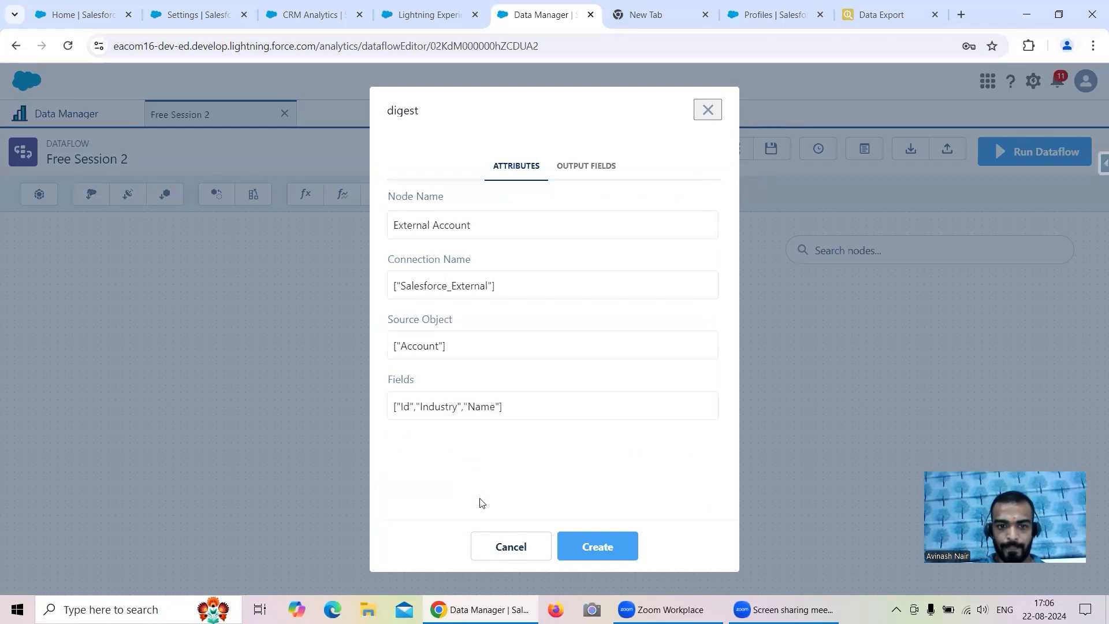
left_click(595, 547)
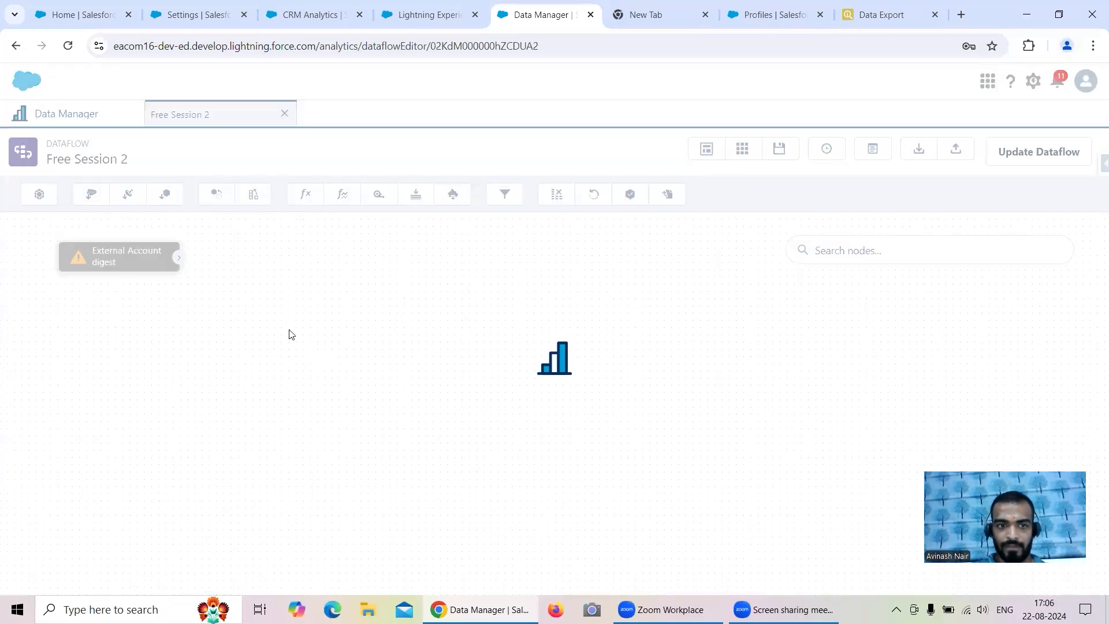
- Add an sfdcRegister node 'External Account Dataset', reusing that name for Alias (with an underscore) and Name
left_click(629, 197)
type("Externa")
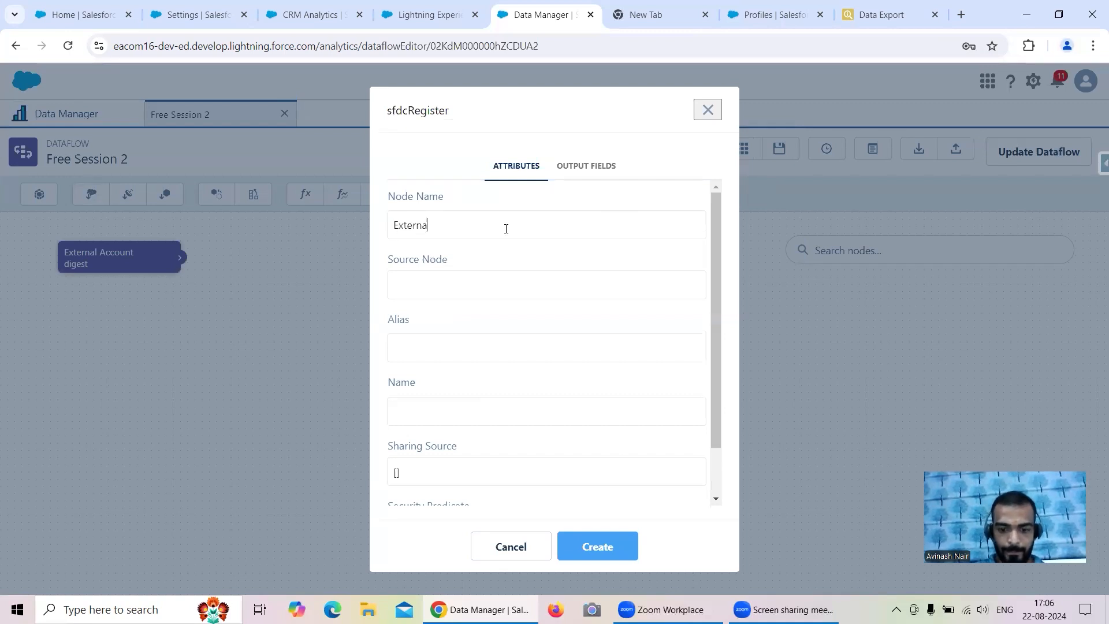
type("l Account")
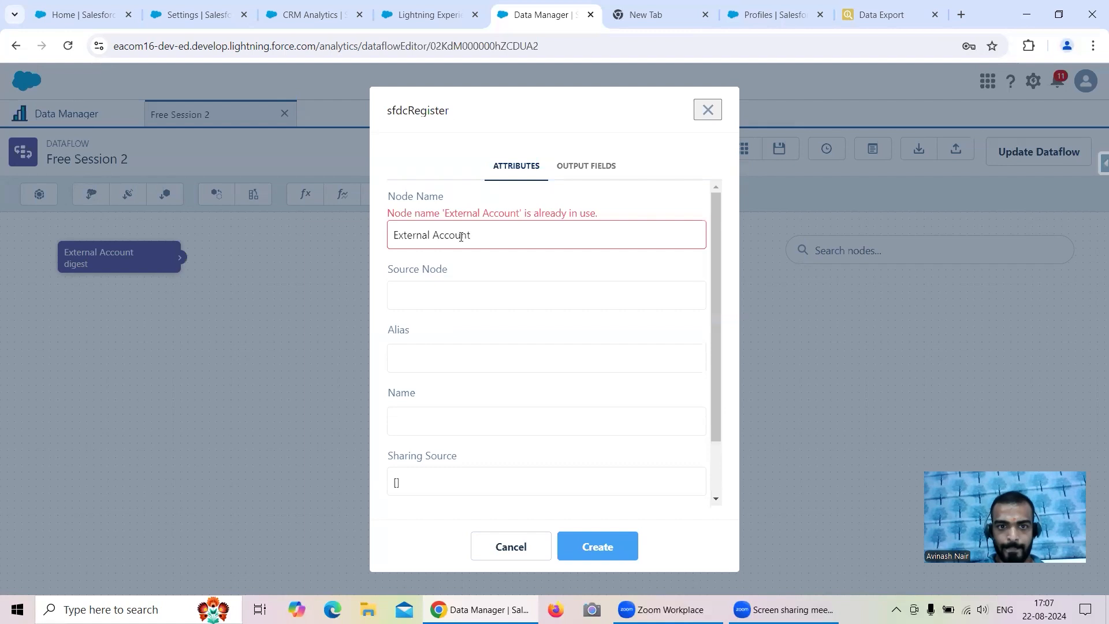
type(" Dataset")
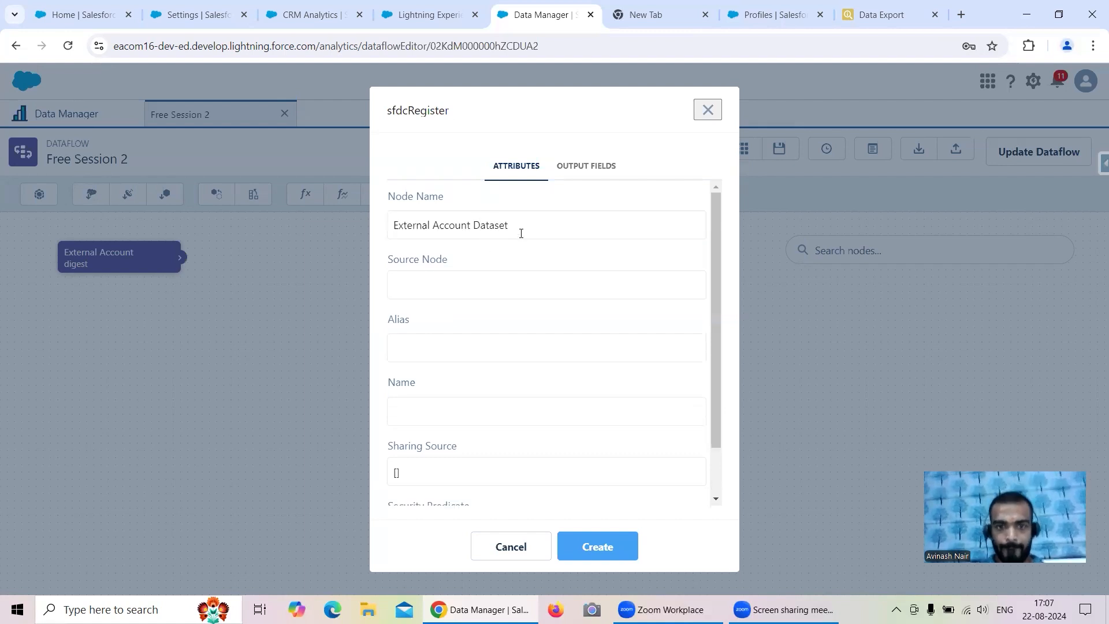
left_click_drag(521, 234, 375, 229)
key("ctrl+c")
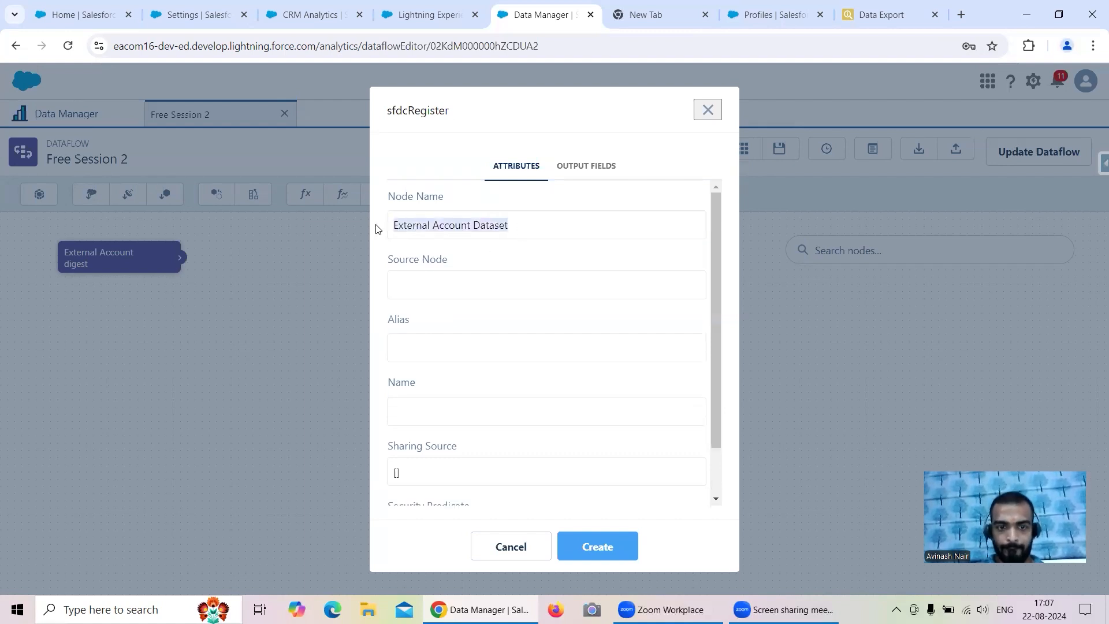
left_click(436, 345)
key("ctrl+v")
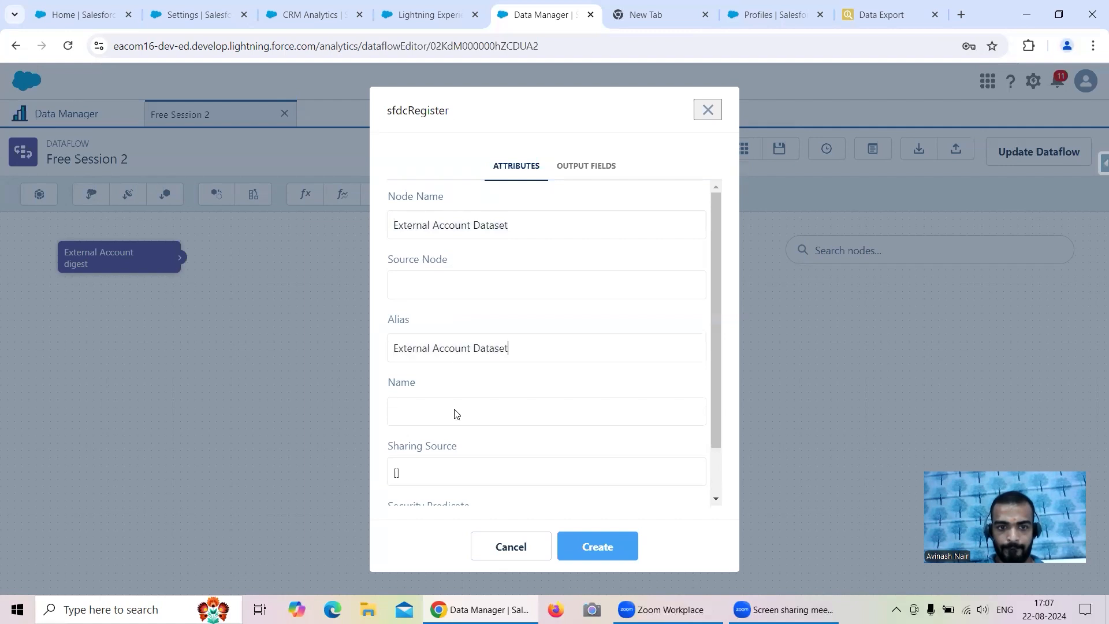
key("ctrl+v")
left_click(433, 349)
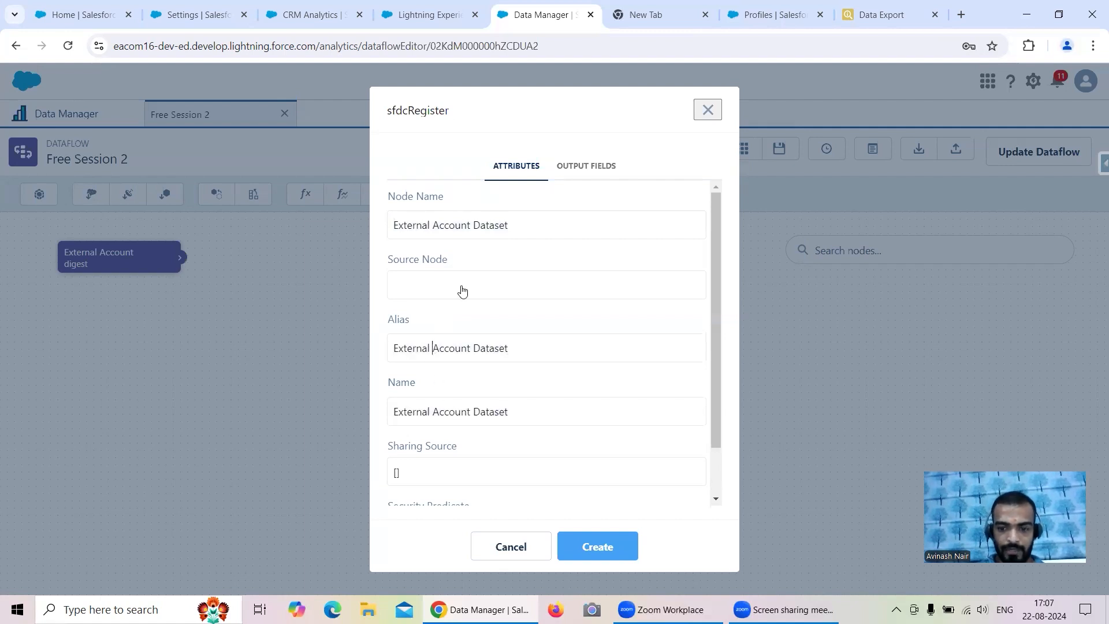
key("BackSpace")
type("_")
- Set External Account as the register node's source node and create it
left_click(458, 284)
left_click(478, 314)
left_click(603, 544)
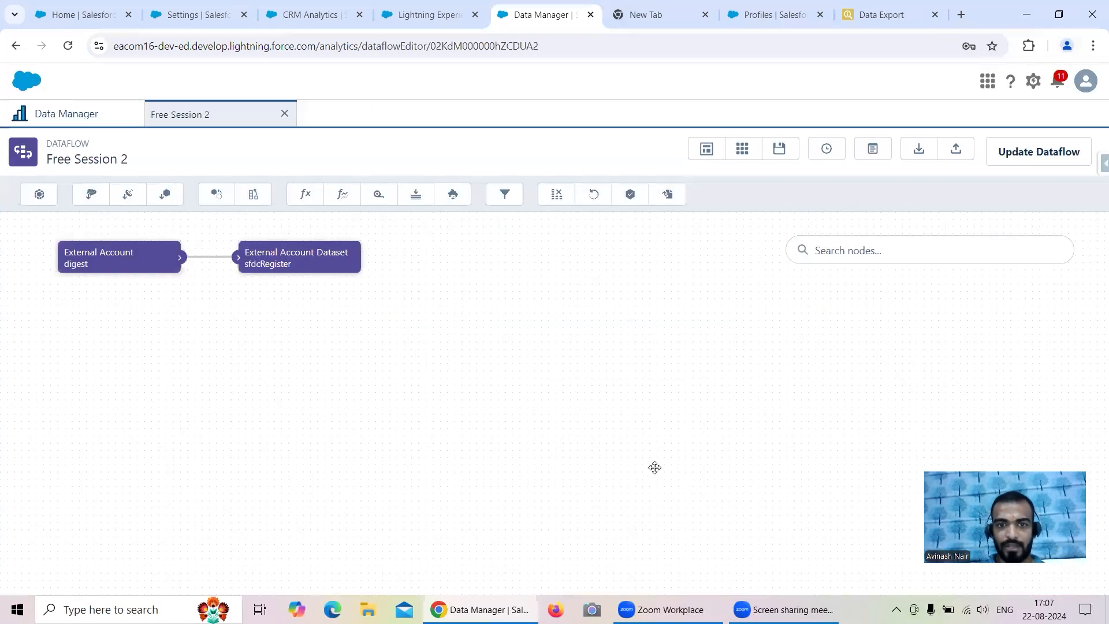
- Update the Free Session 2 dataflow, then run it and follow the job in Data Monitor
left_click(1007, 153)
left_click(717, 387)
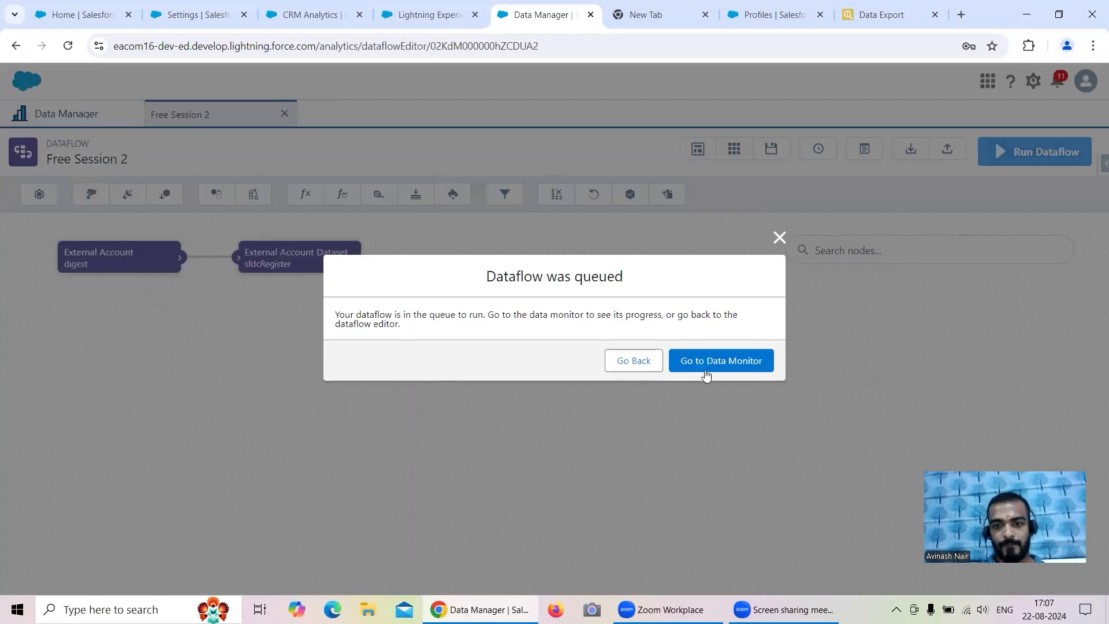
left_click(720, 358)
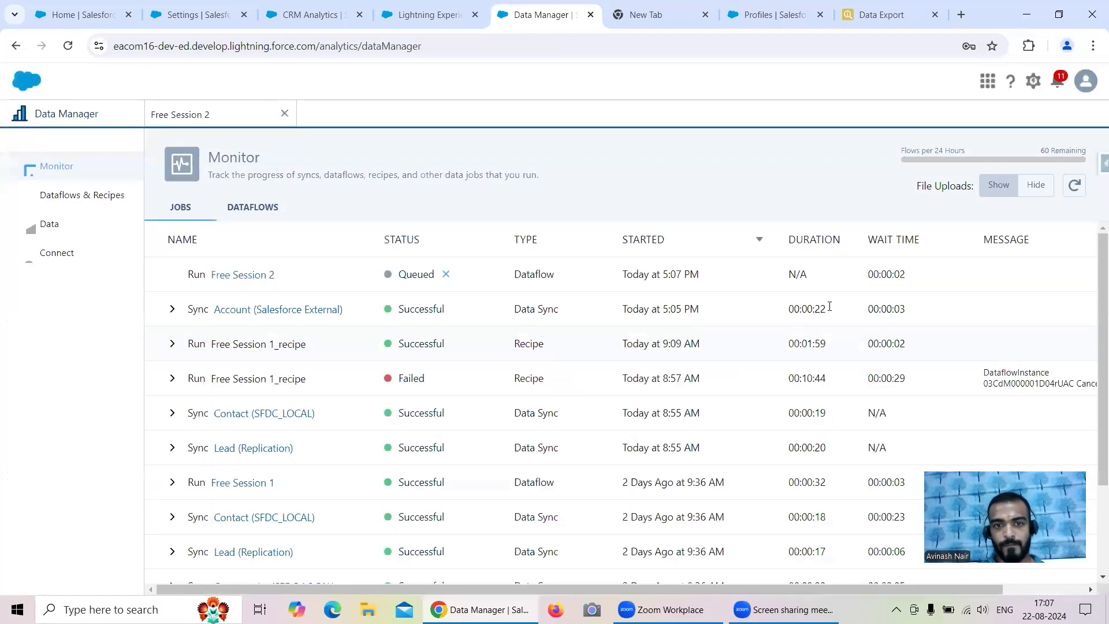
- Refresh jobs until Free Session 2 completes Successful in 00:00:07, then switch to CRM Analytics
left_click(1074, 186)
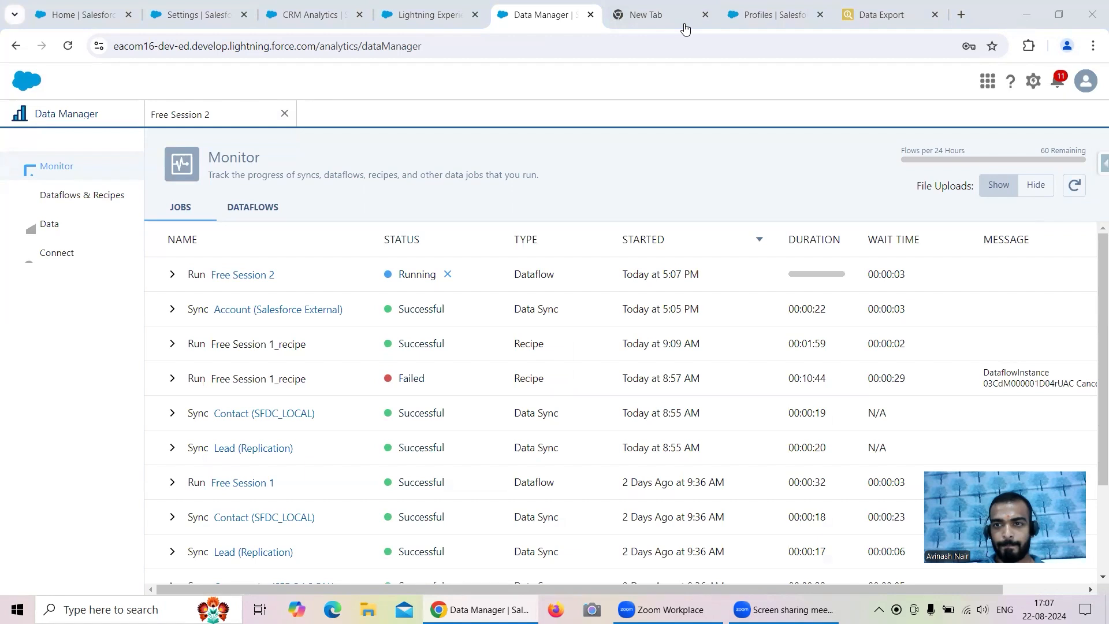
left_click(1075, 186)
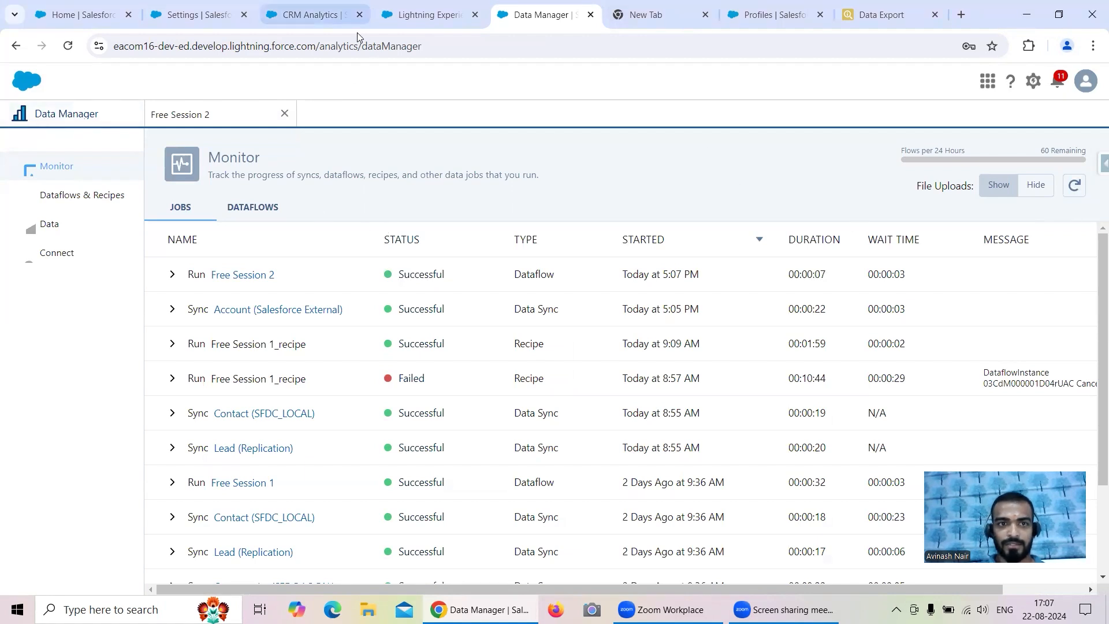
left_click(265, 14)
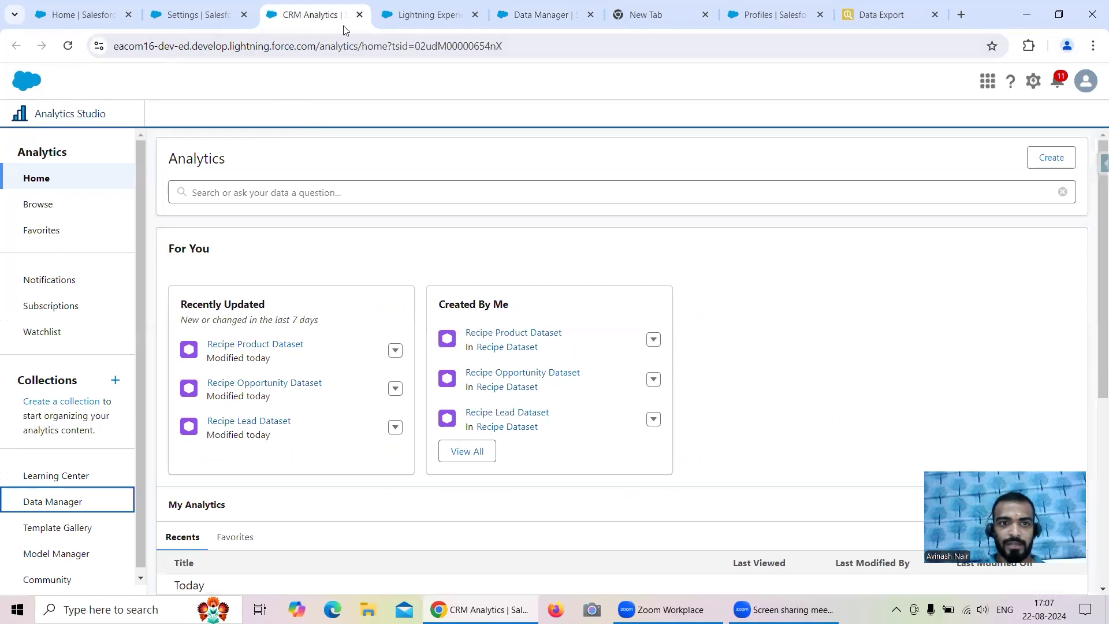
- Filter Analytics assets to datasets, search for 'Exter', then clear the search term
left_click(60, 206)
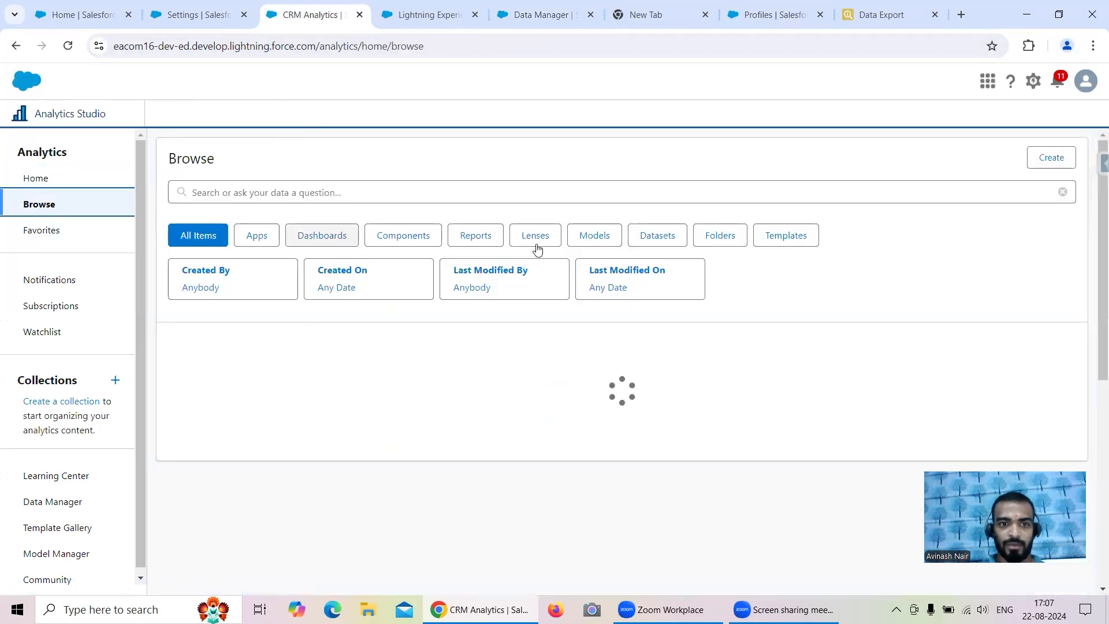
left_click(663, 236)
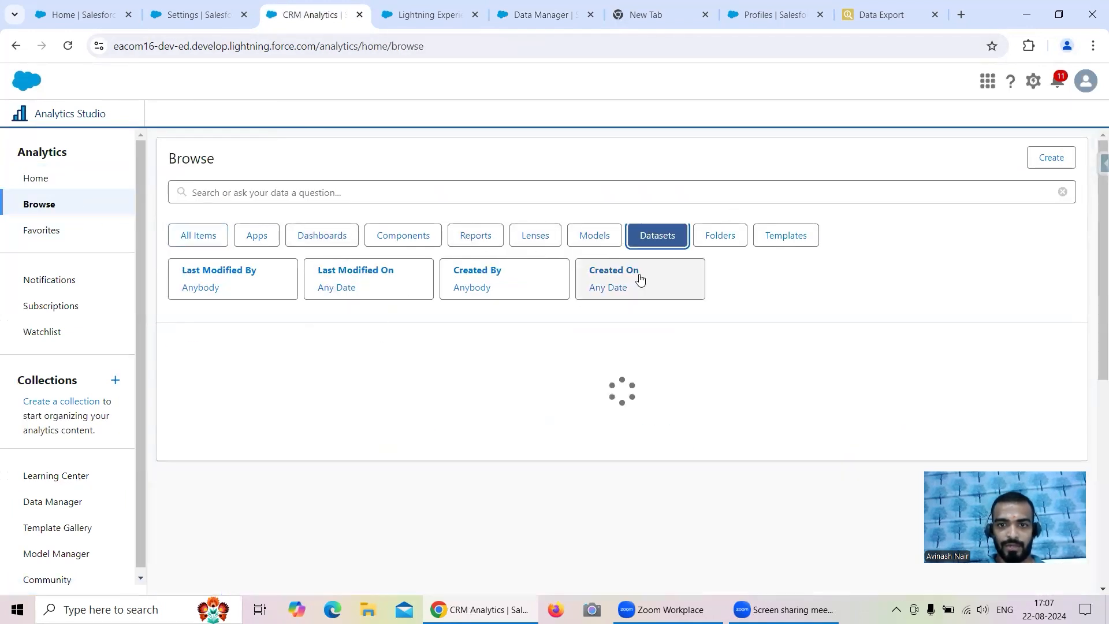
left_click(347, 192)
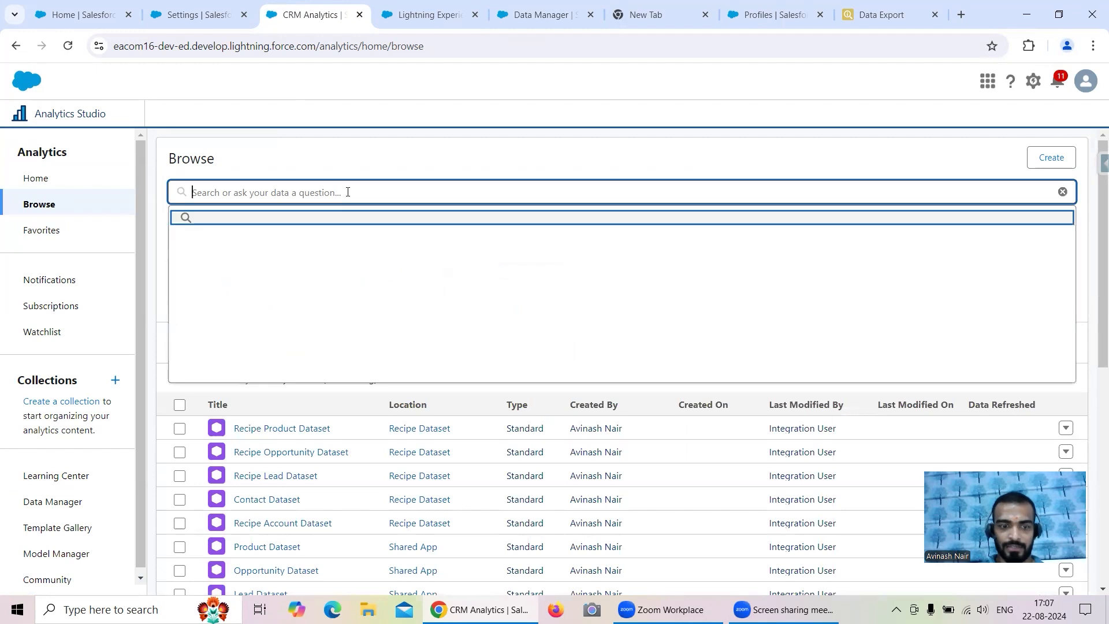
type("Exter")
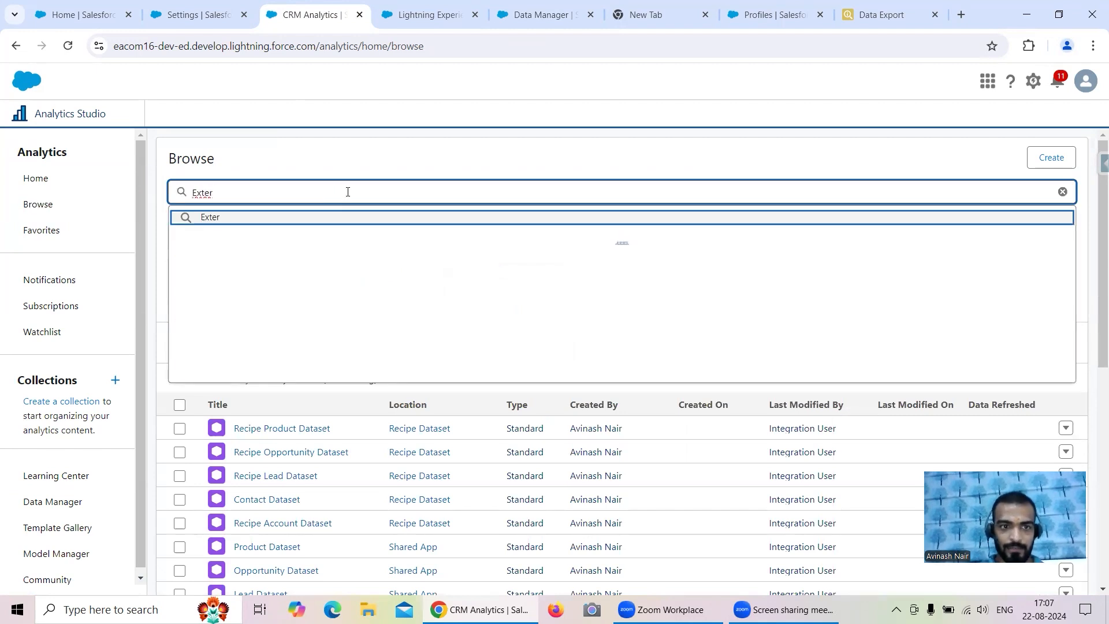
key("Return")
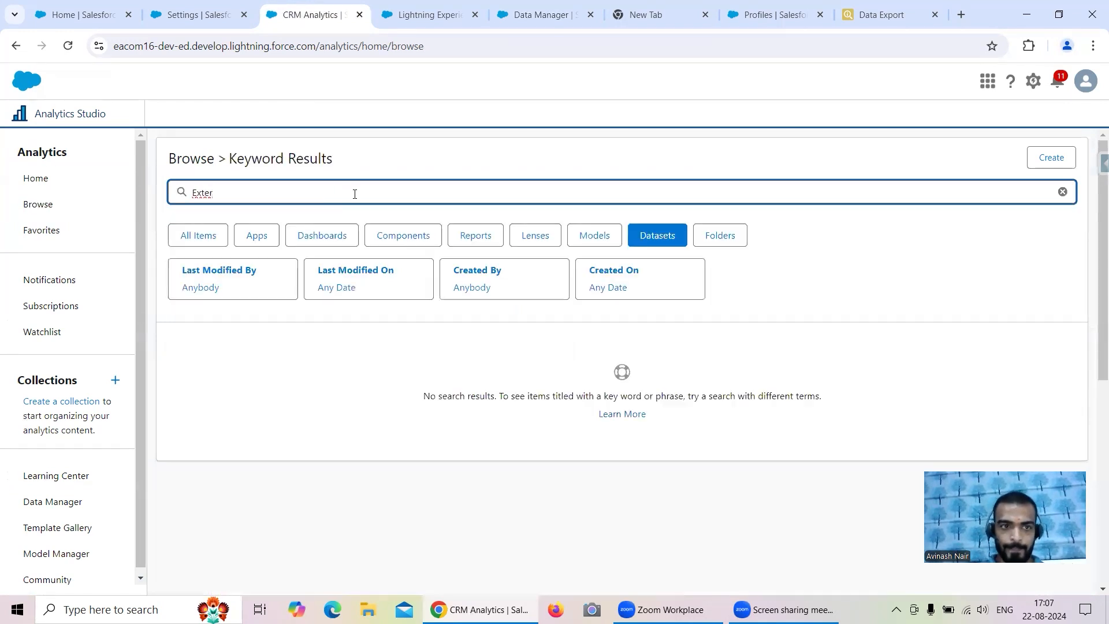
key("BackSpace")
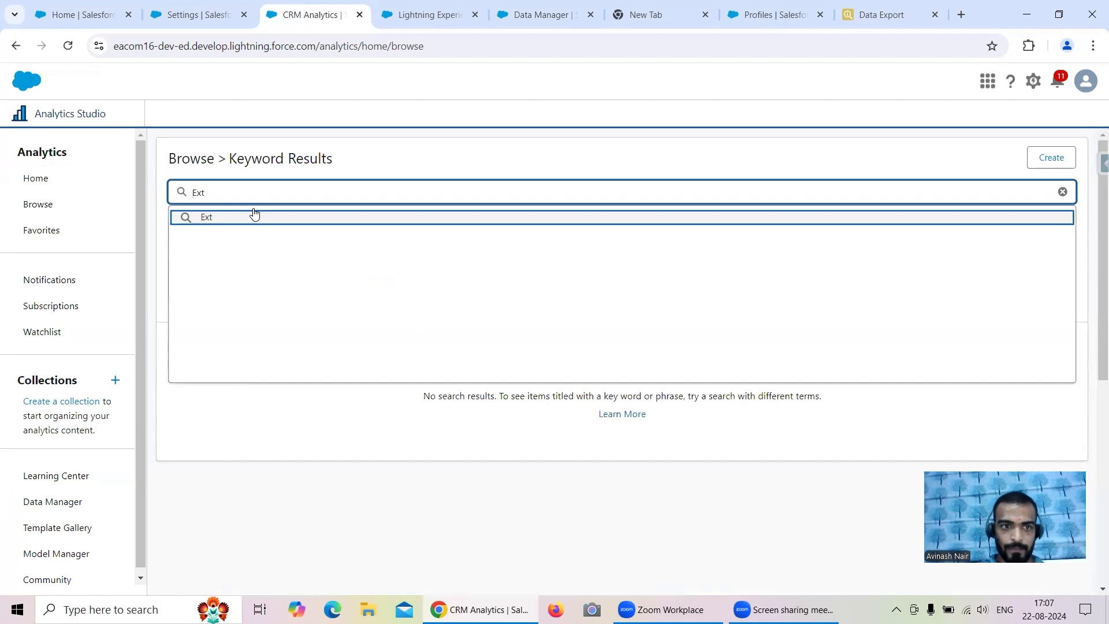
key("BackSpace")
key("BackSpace")
key("BackSpace")
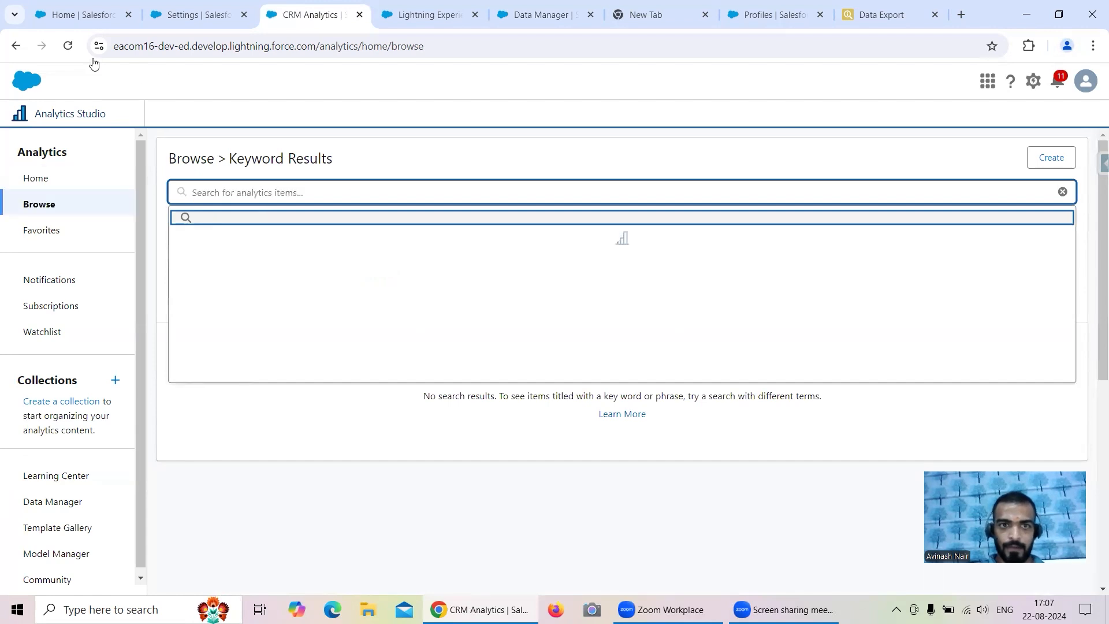
- Reload Analytics Studio and open the Data Manager job monitor
left_click(67, 45)
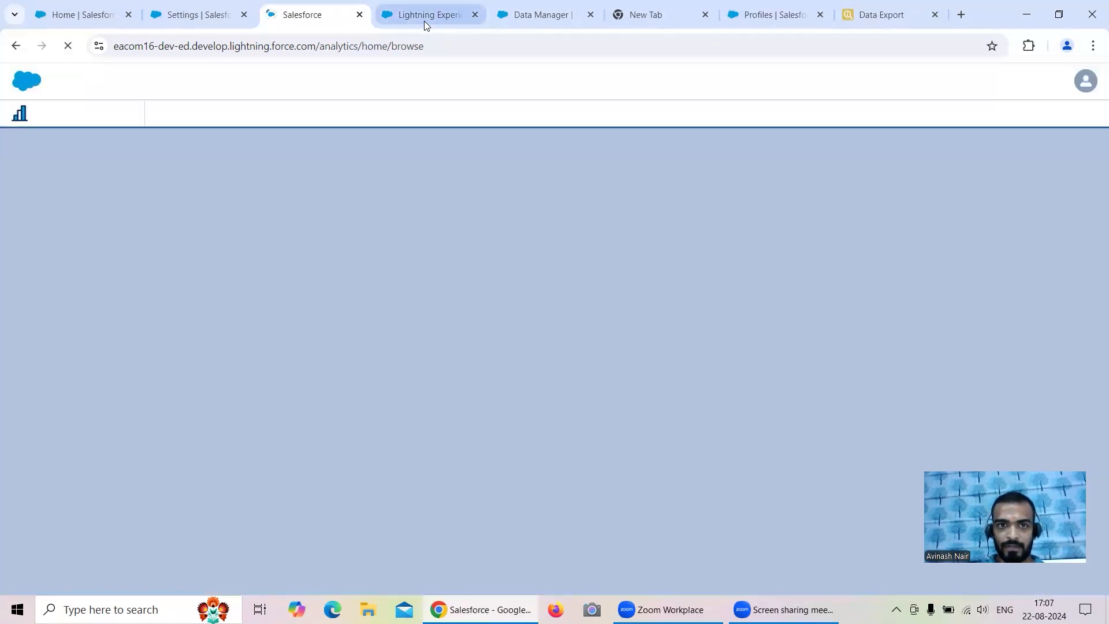
left_click(424, 18)
left_click(543, 23)
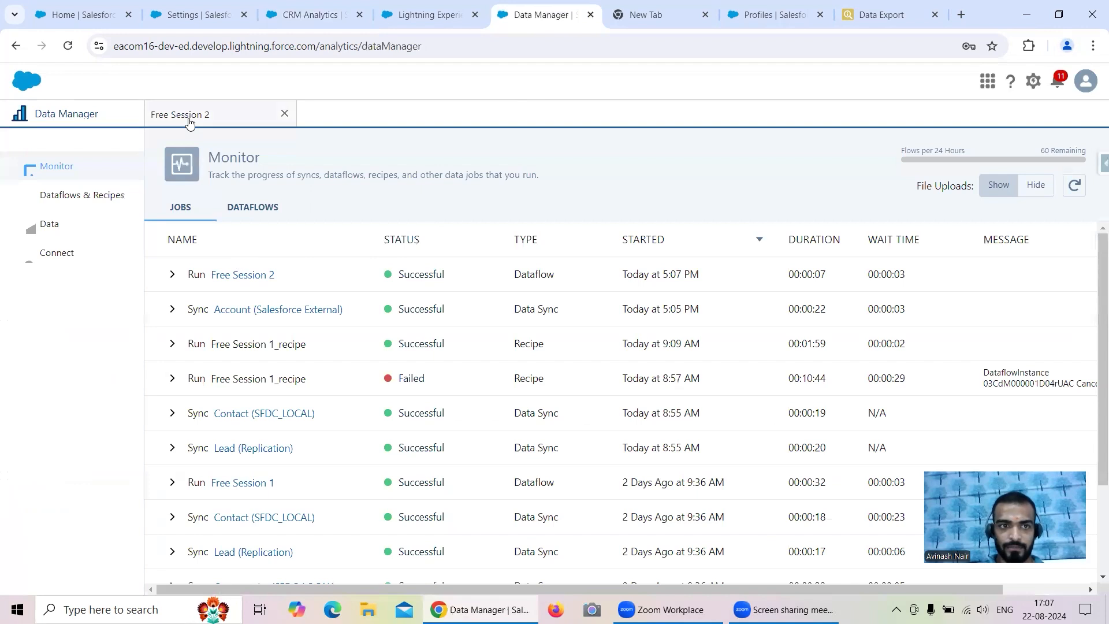
- Copy the dataset Name from the Free Session 2 dataflow's External Account Dataset register node
left_click(187, 118)
left_click(286, 264)
left_click_drag(508, 411, 342, 403)
key("ctrl+c")
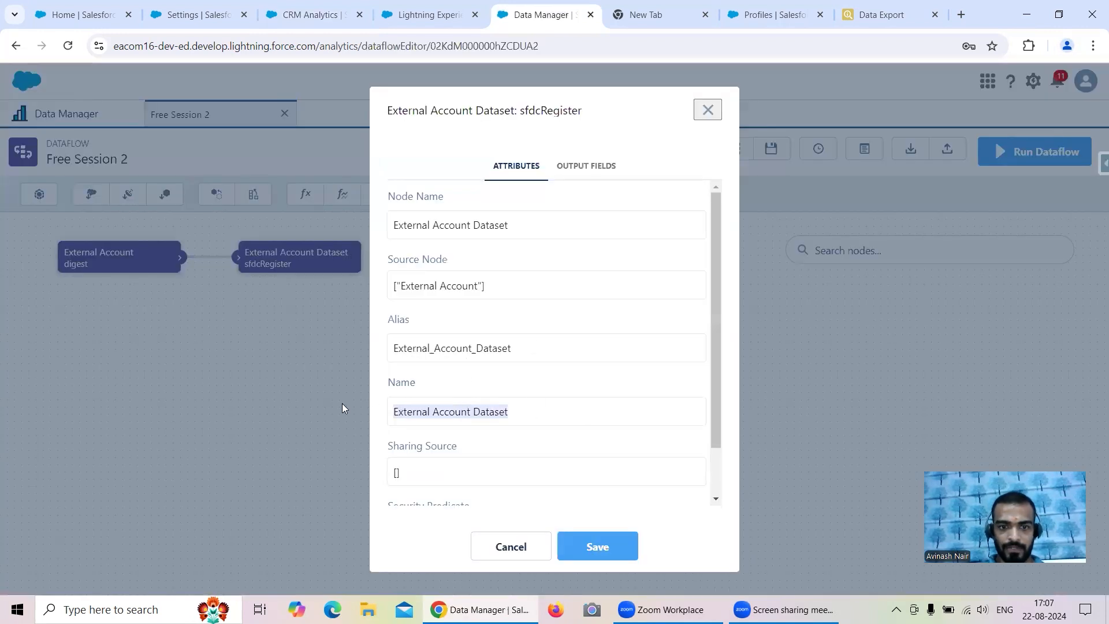
- Search Analytics Studio for the pasted dataset name, then for 'External'
left_click(309, 20)
left_click(253, 192)
key("ctrl+v")
key("Return")
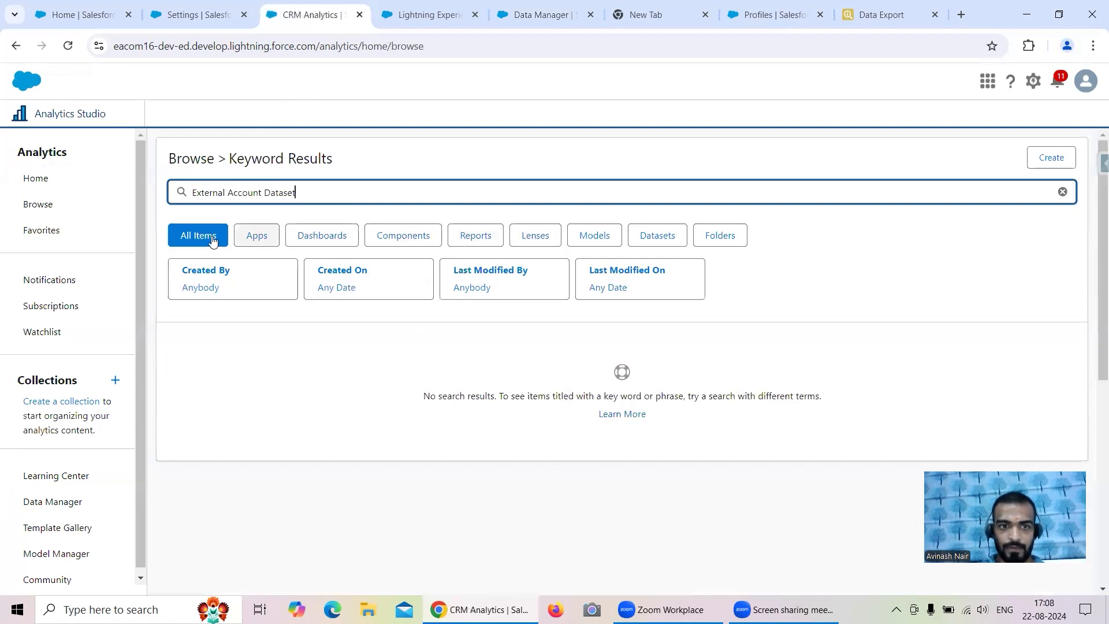
key("BackSpace")
key("BackSpace")
key("BackSpace")
key("BackSpace")
key("BackSpace")
key("BackSpace")
key("BackSpace")
key("BackSpace")
key("BackSpace")
key("BackSpace")
key("BackSpace")
key("BackSpace")
key("BackSpace")
key("BackSpace")
key("BackSpace")
key("BackSpace")
key("BackSpace")
key("BackSpace")
key("BackSpace")
key("BackSpace")
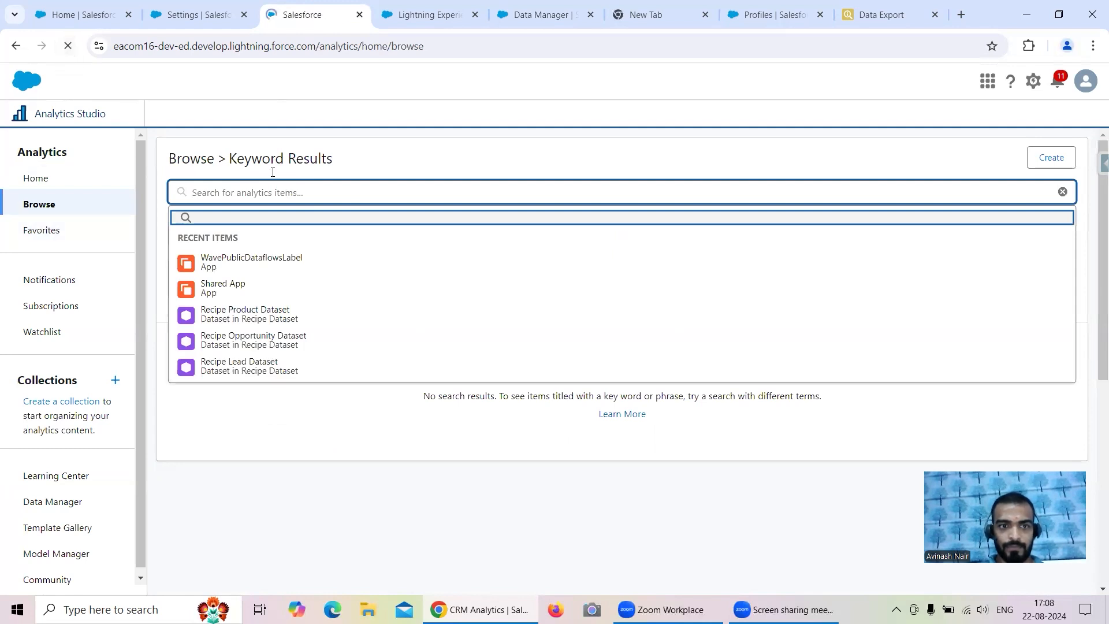
type("E")
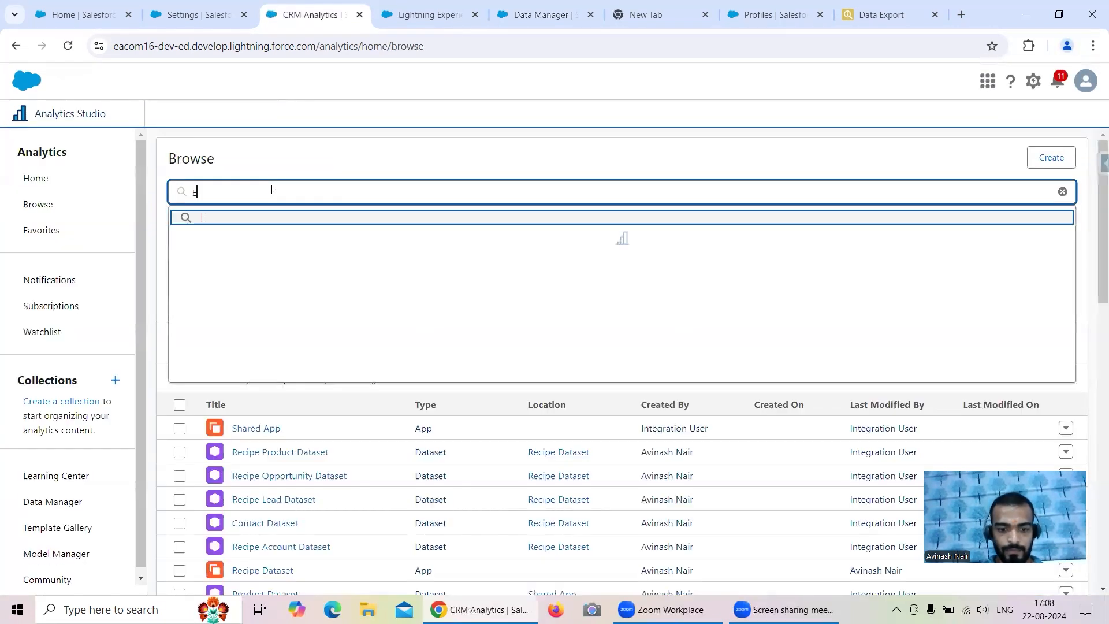
type("xternal")
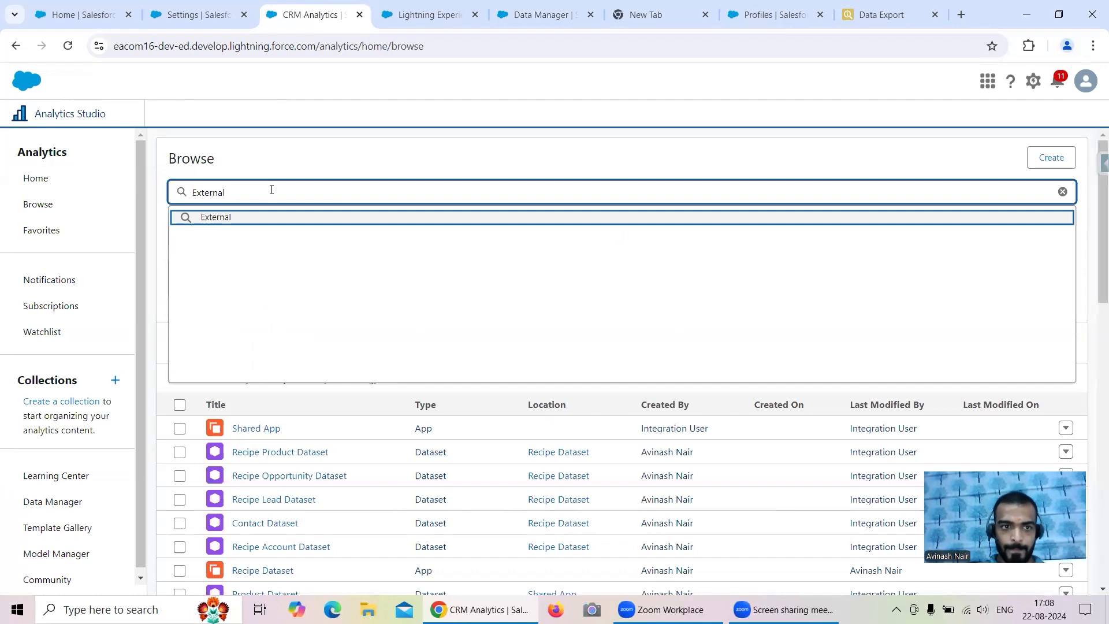
key("Return")
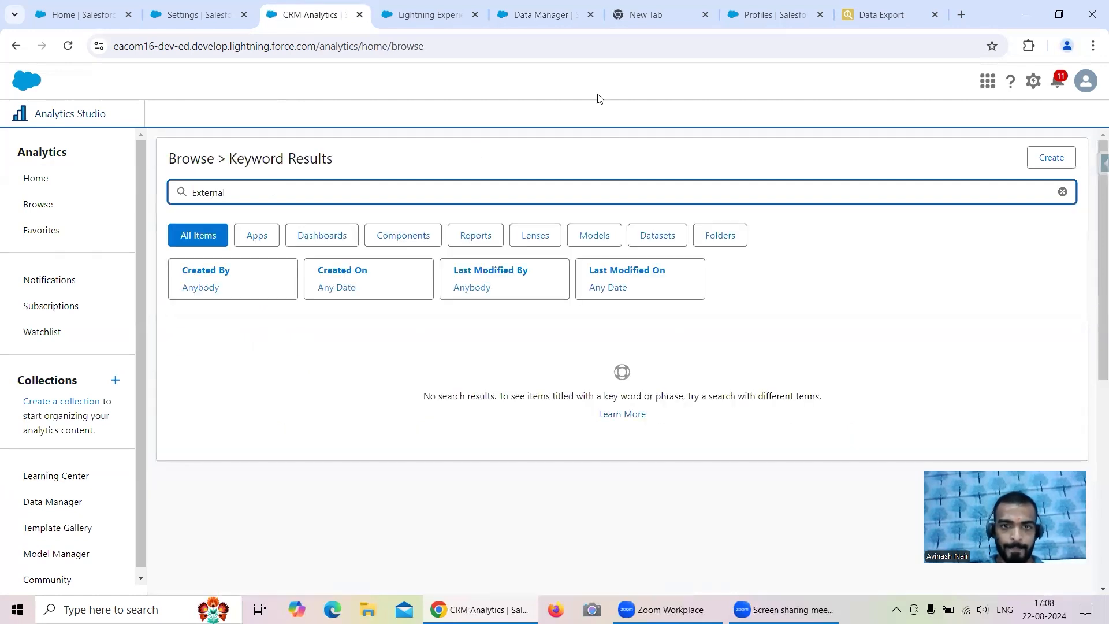
- Return to the register node's settings and select its Name value again
left_click(519, 18)
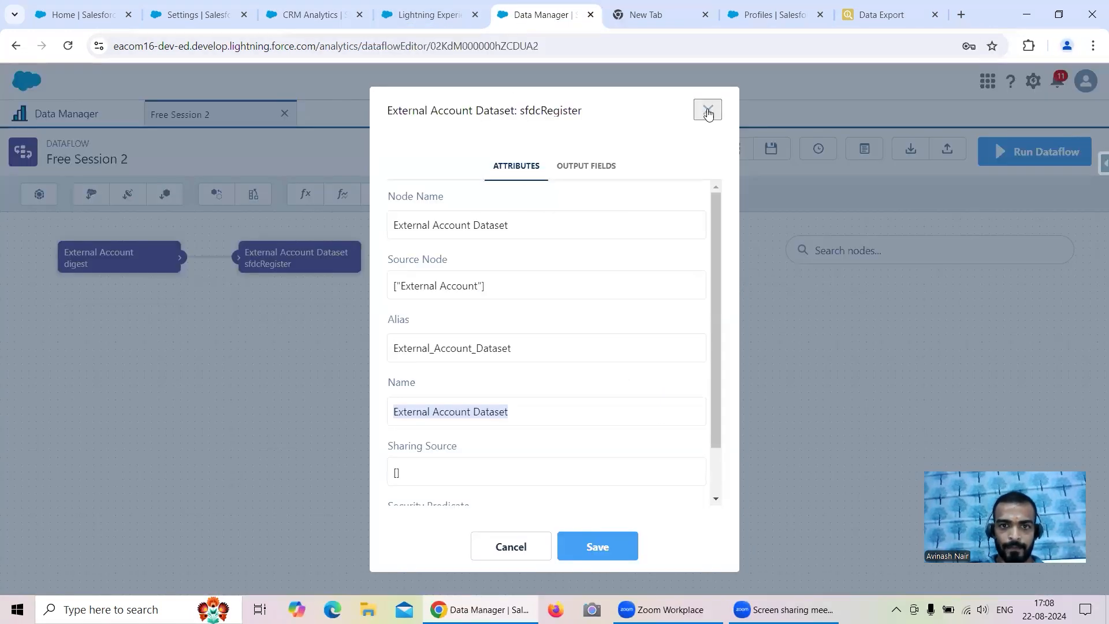
scroll(558, 327, "down", 1)
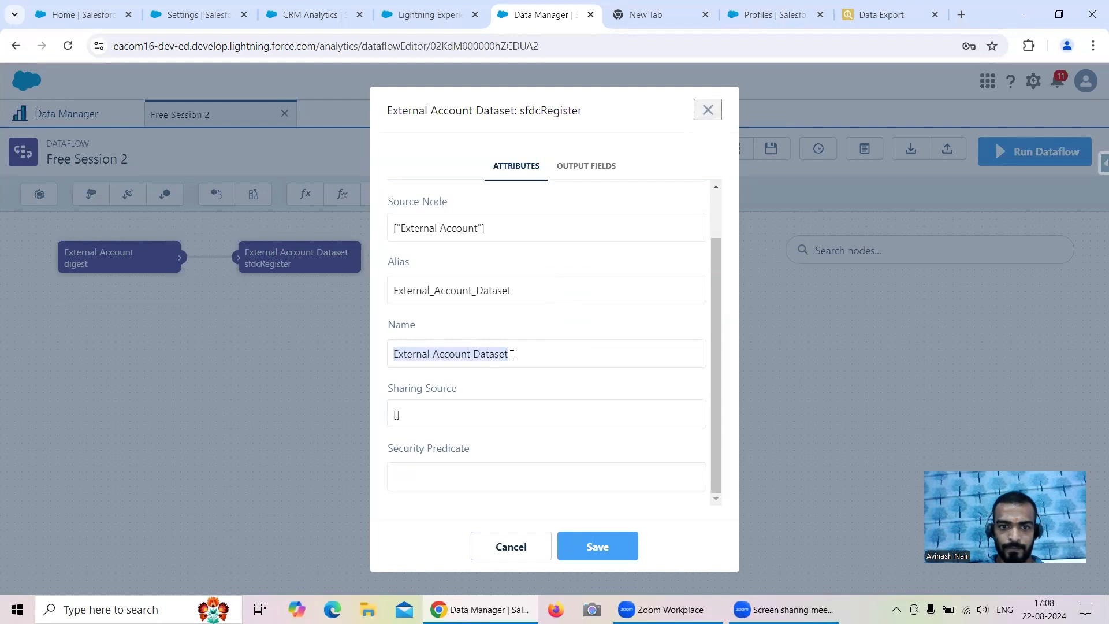
left_click(514, 421)
left_click_drag(527, 349, 384, 354)
key("ctrl+c")
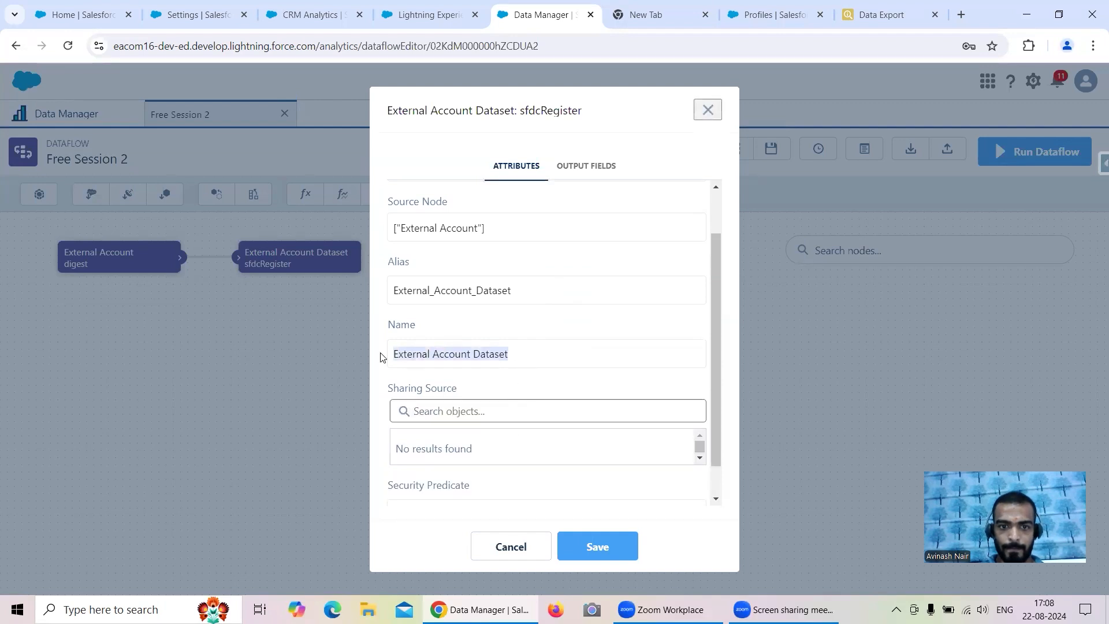
- Limit Analytics results to datasets and search for 'External Account Dataset', then a shortened term
left_click(275, 22)
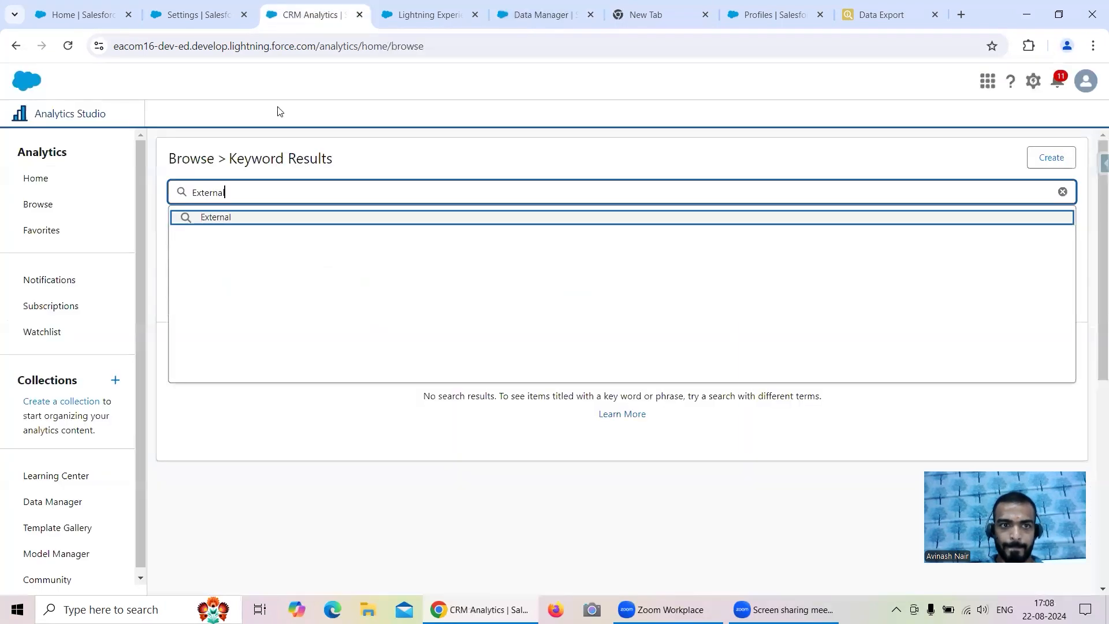
left_click(46, 206)
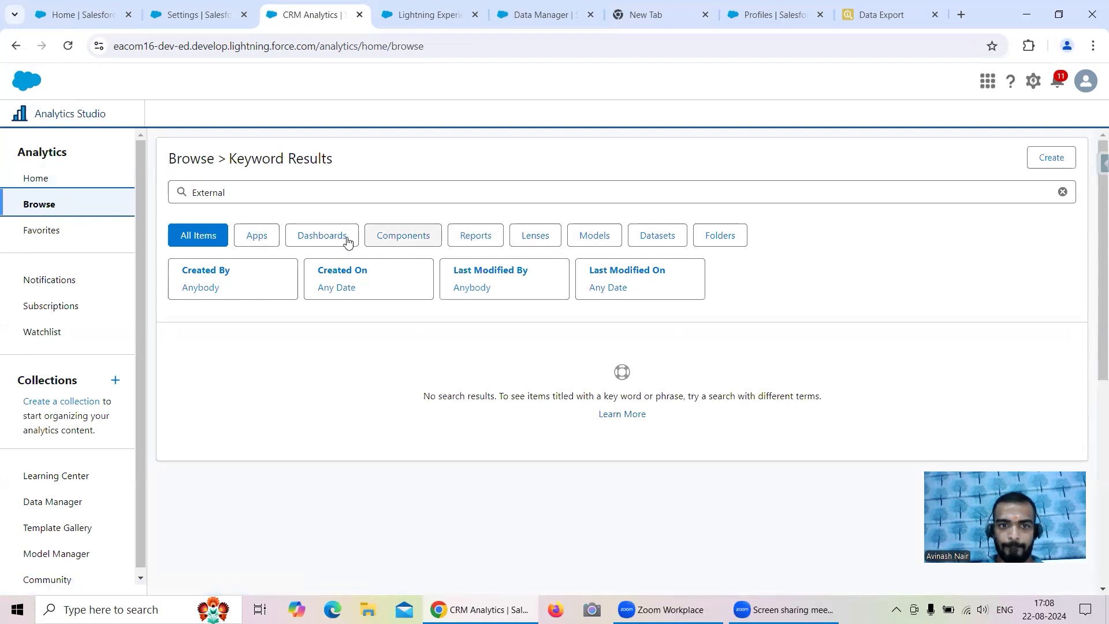
left_click(651, 235)
left_click(502, 193)
key("ctrl+a")
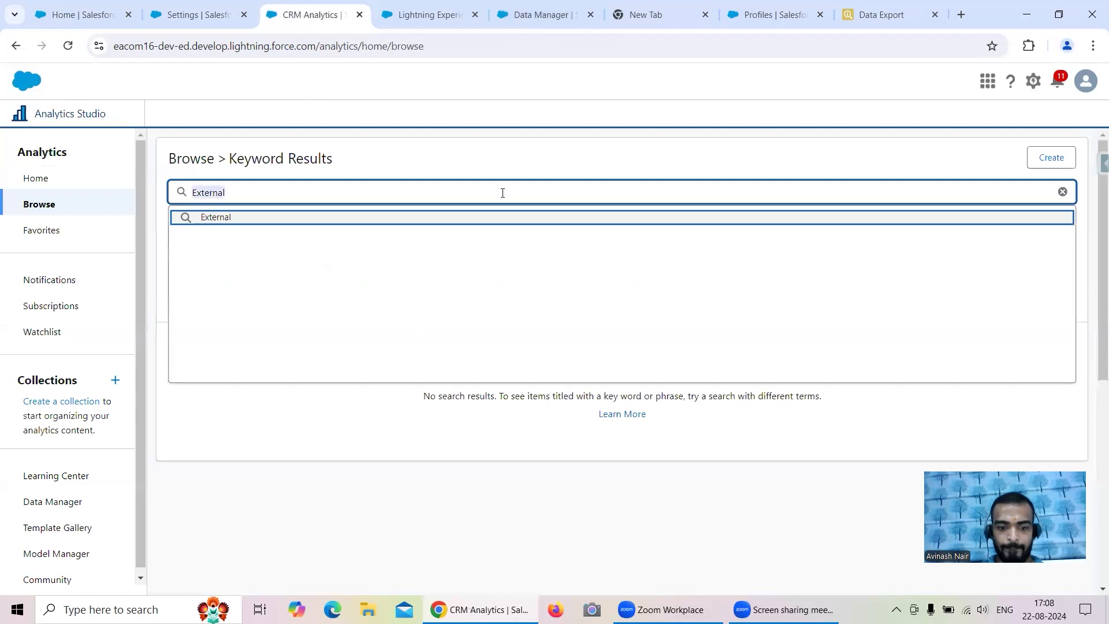
key("ctrl+v")
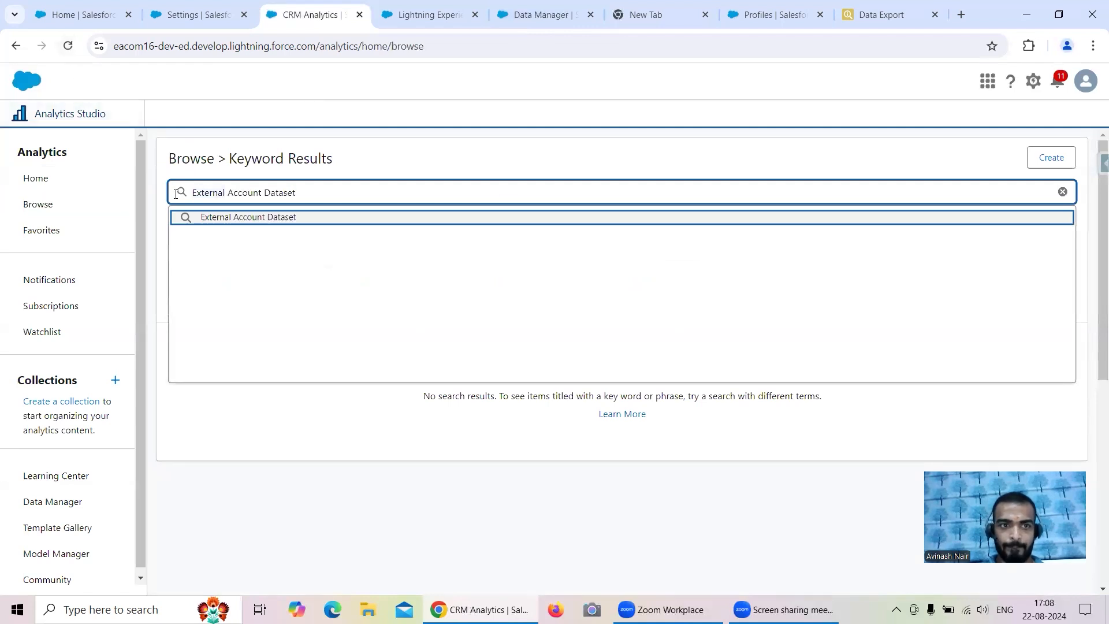
key("Return")
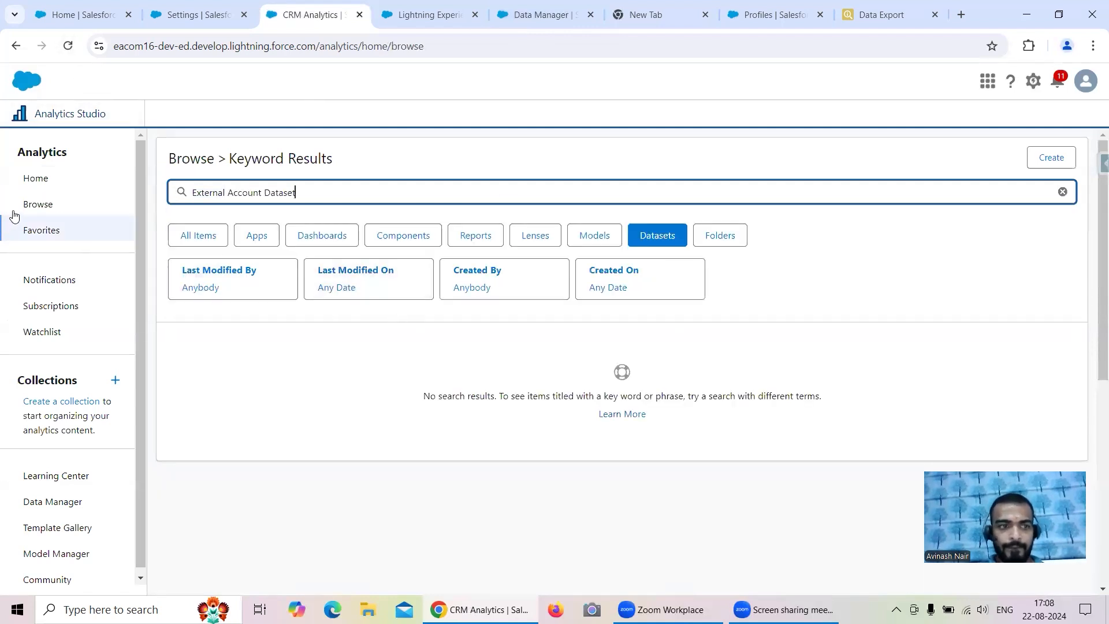
key("BackSpace")
key("BackSpace")
key("BackSpace")
key("BackSpace")
key("BackSpace")
key("BackSpace")
key("BackSpace")
key("BackSpace")
key("BackSpace")
key("BackSpace")
key("BackSpace")
key("BackSpace")
key("BackSpace")
key("BackSpace")
key("BackSpace")
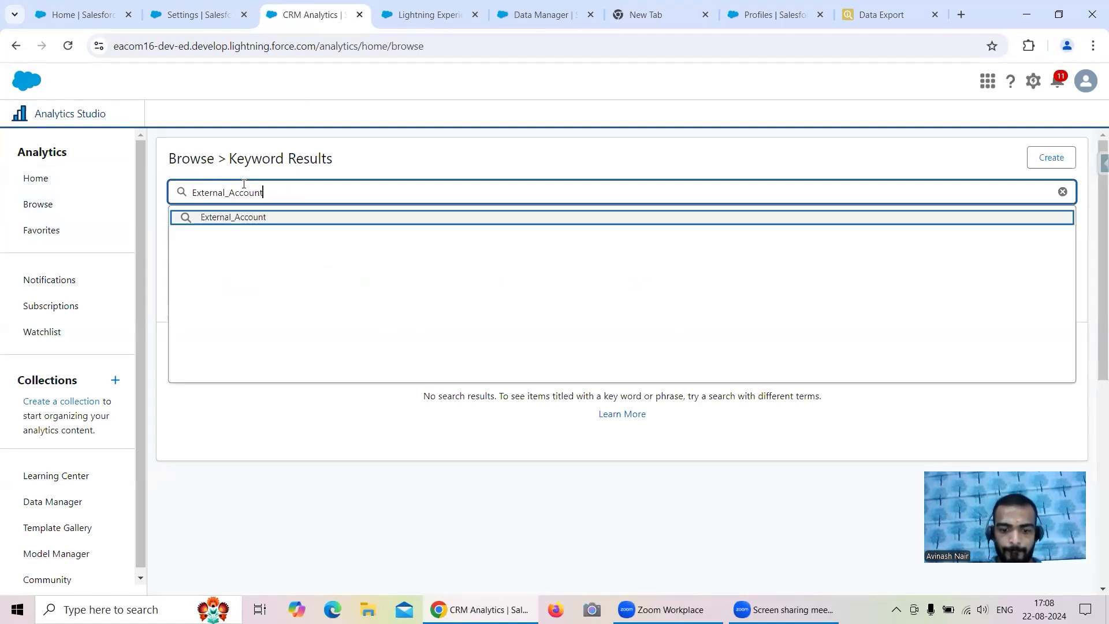
key("Return")
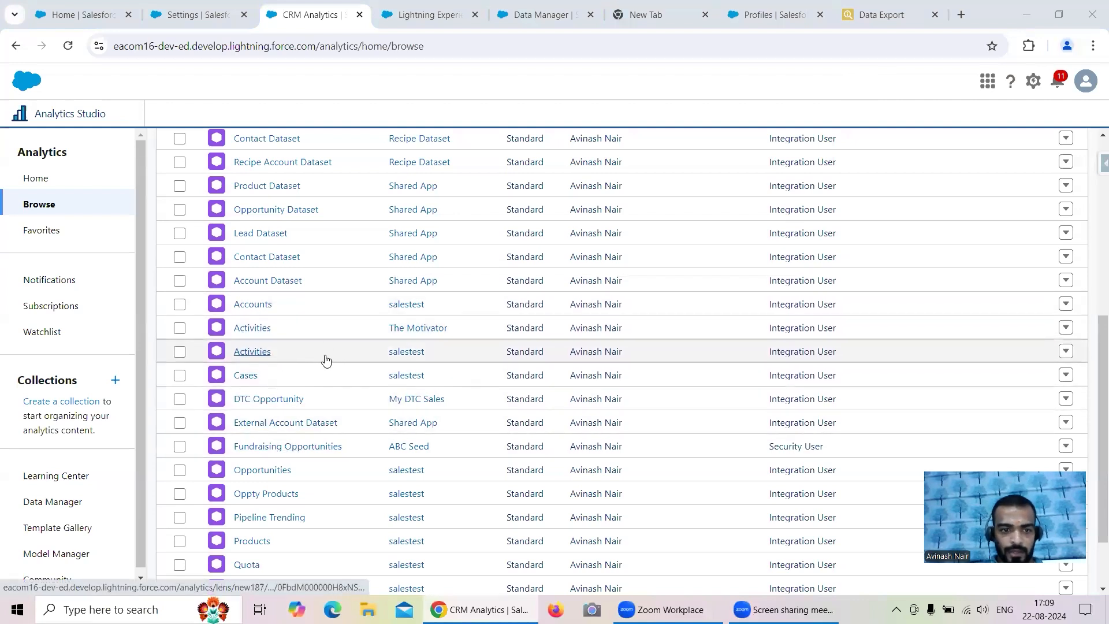
- Open External Account Dataset as a lens, confirm the Inspector Account count of 13, and minimise Chrome
left_click(280, 424)
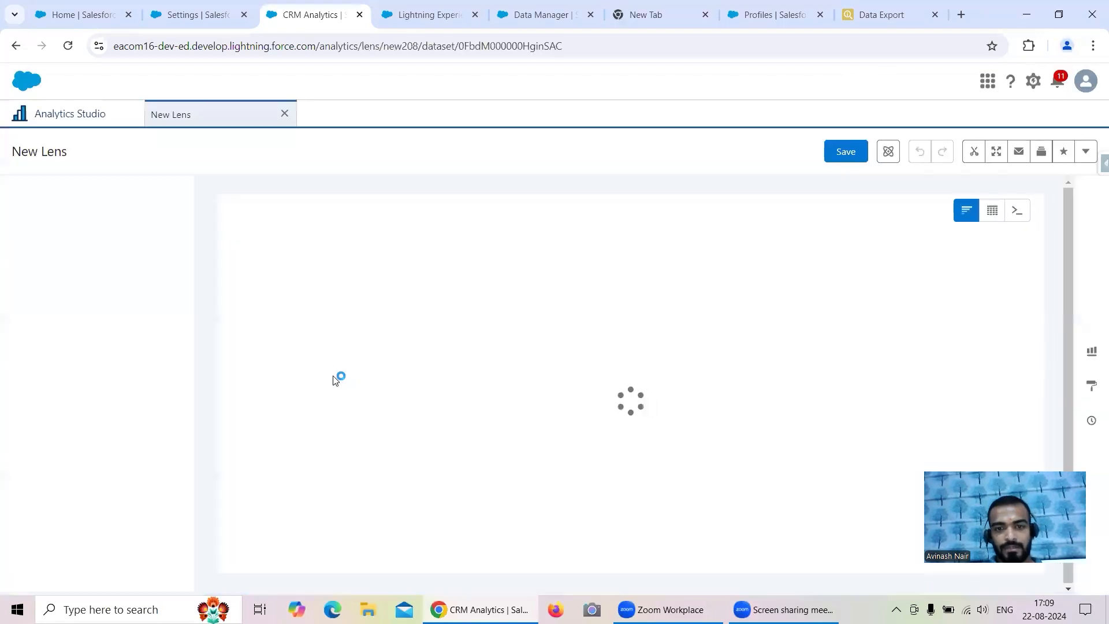
mouse_move(918, 424)
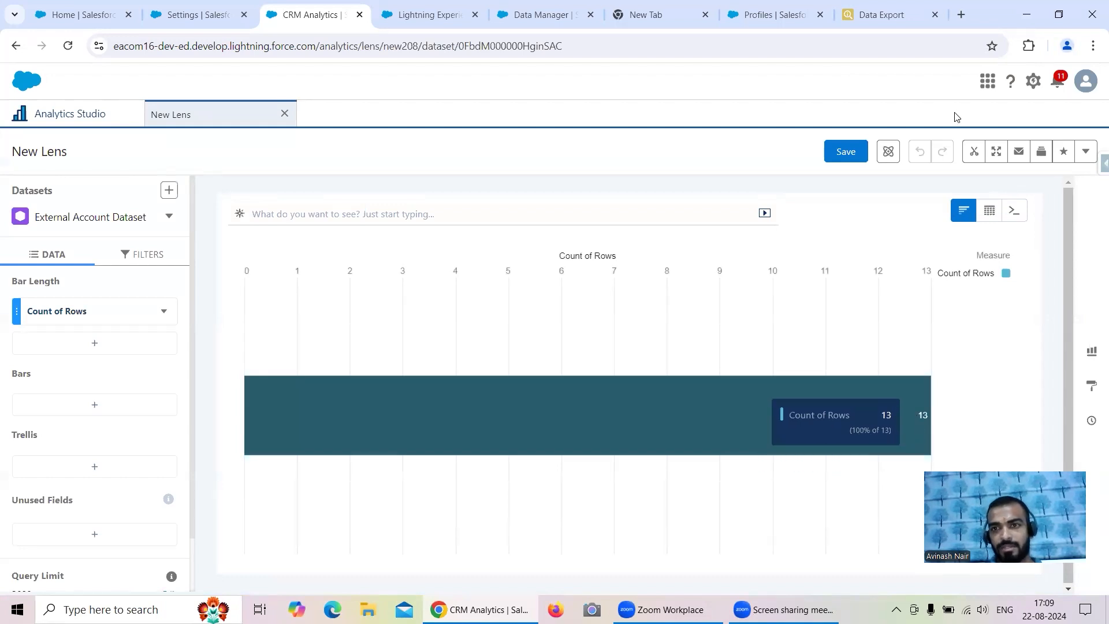
left_click(883, 15)
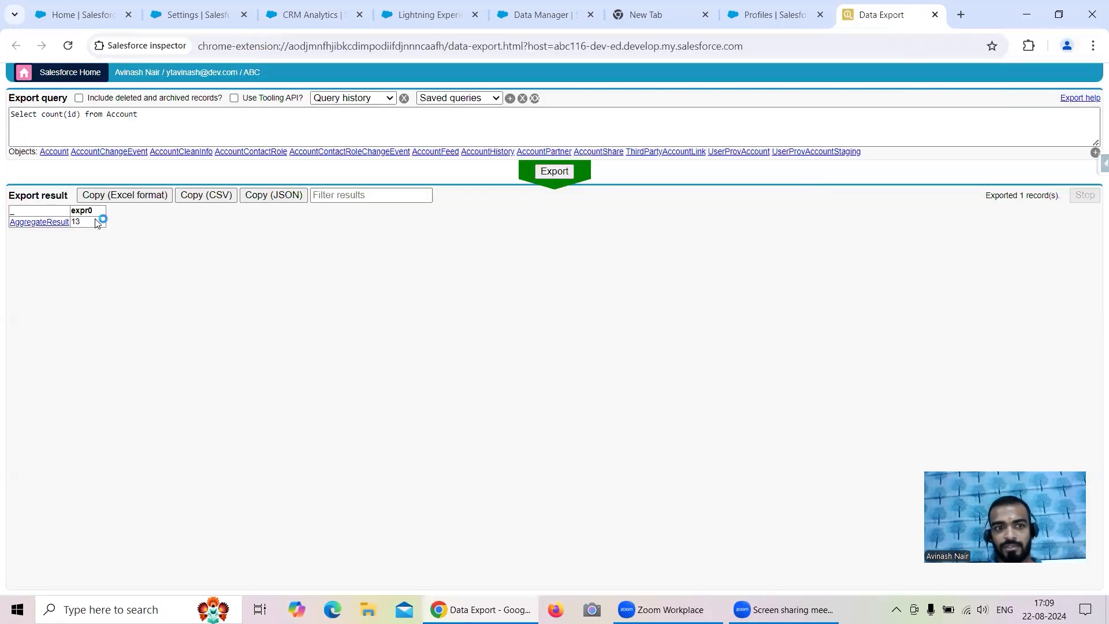
double_click(75, 222)
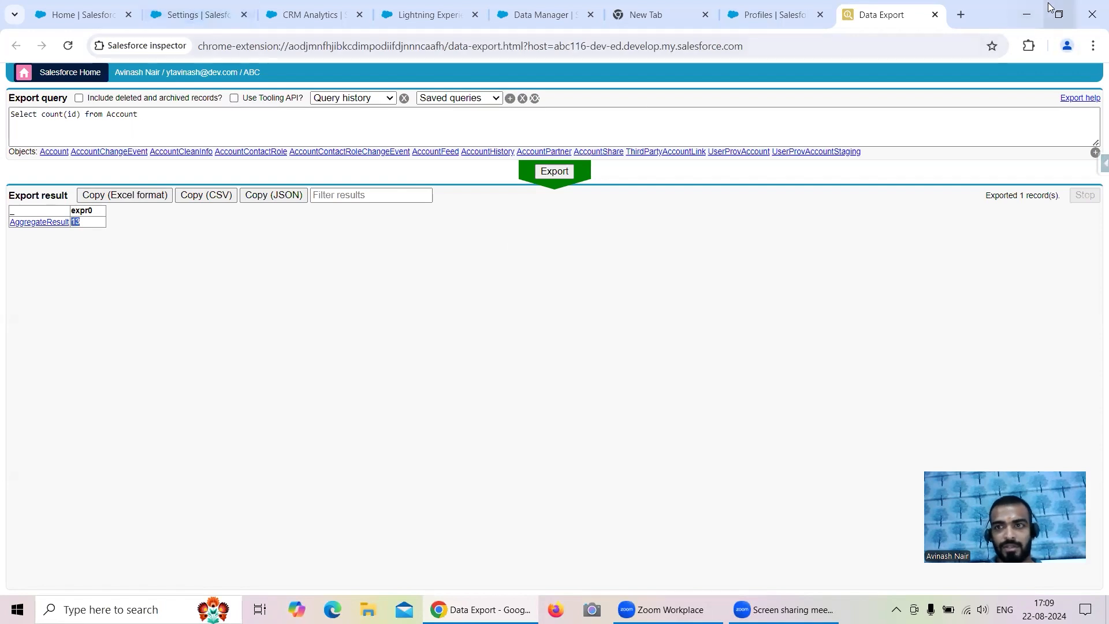
left_click(1026, 14)
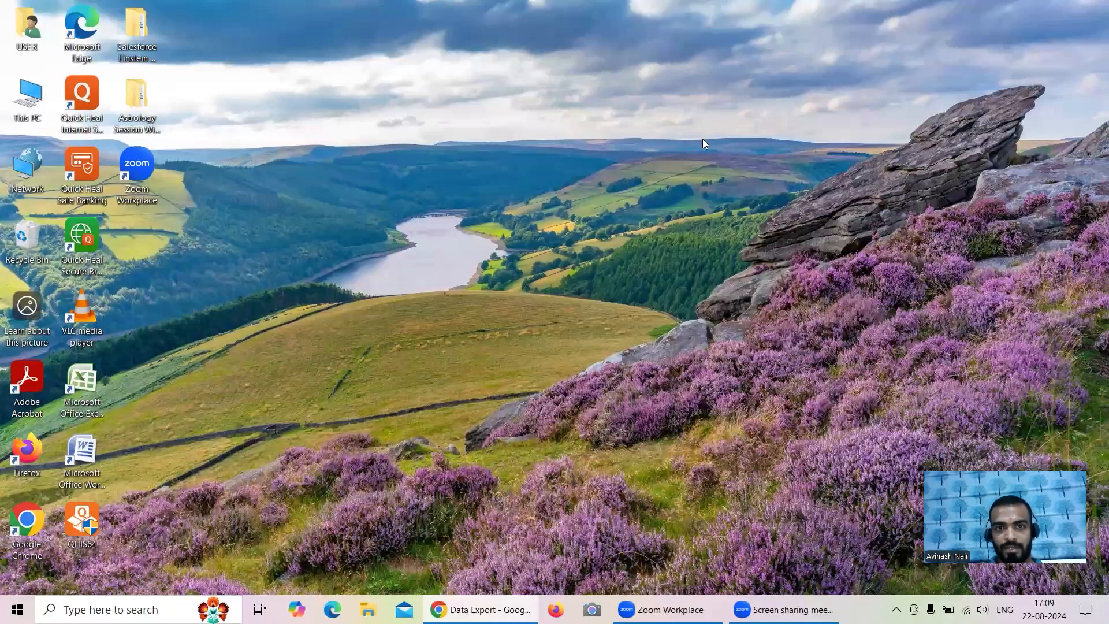
- Restore Chrome, review the Analytics Settings page, and go back to the External Account Dataset lens
key("alt+Tab")
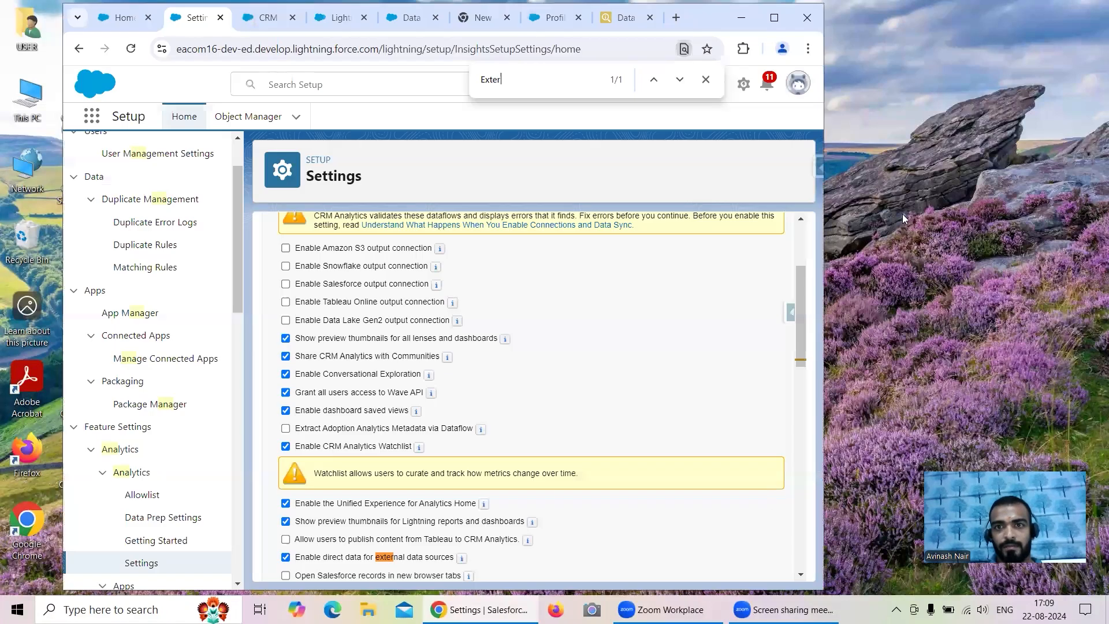
mouse_move(185, 21)
left_mouse_down()
mouse_move(202, 51)
mouse_move(190, 18)
left_mouse_up()
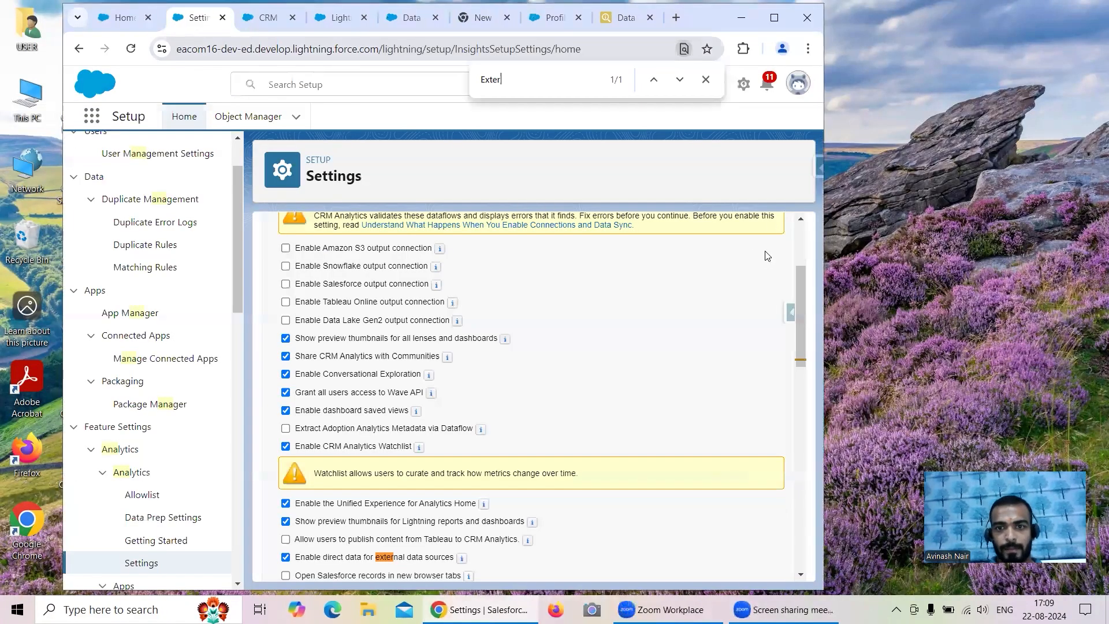
triple_click(768, 272)
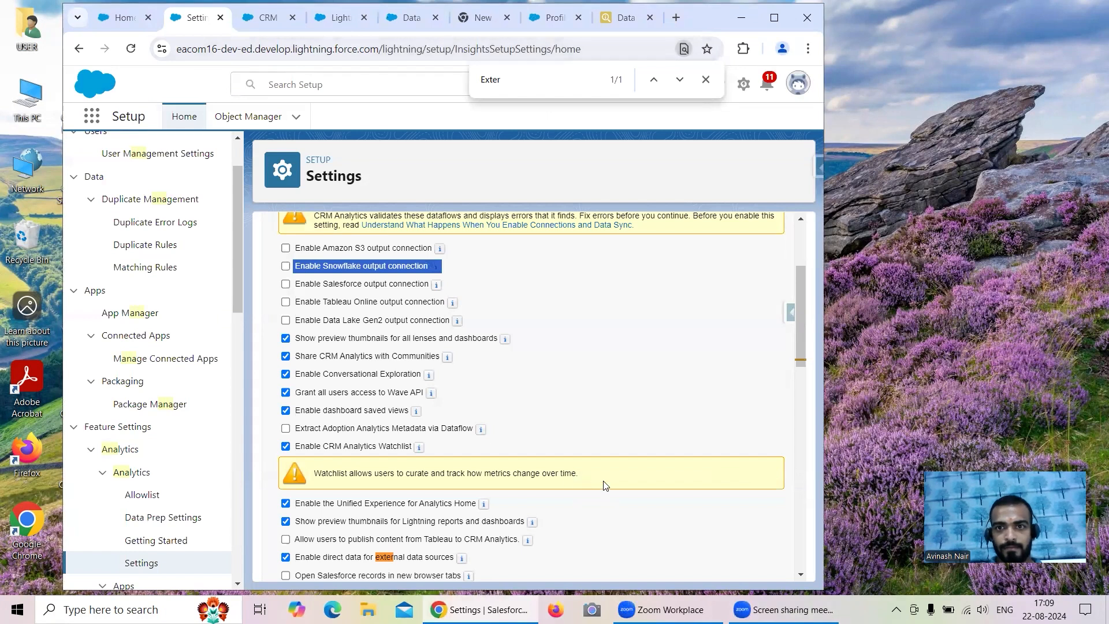
left_click(130, 17)
left_click(238, 18)
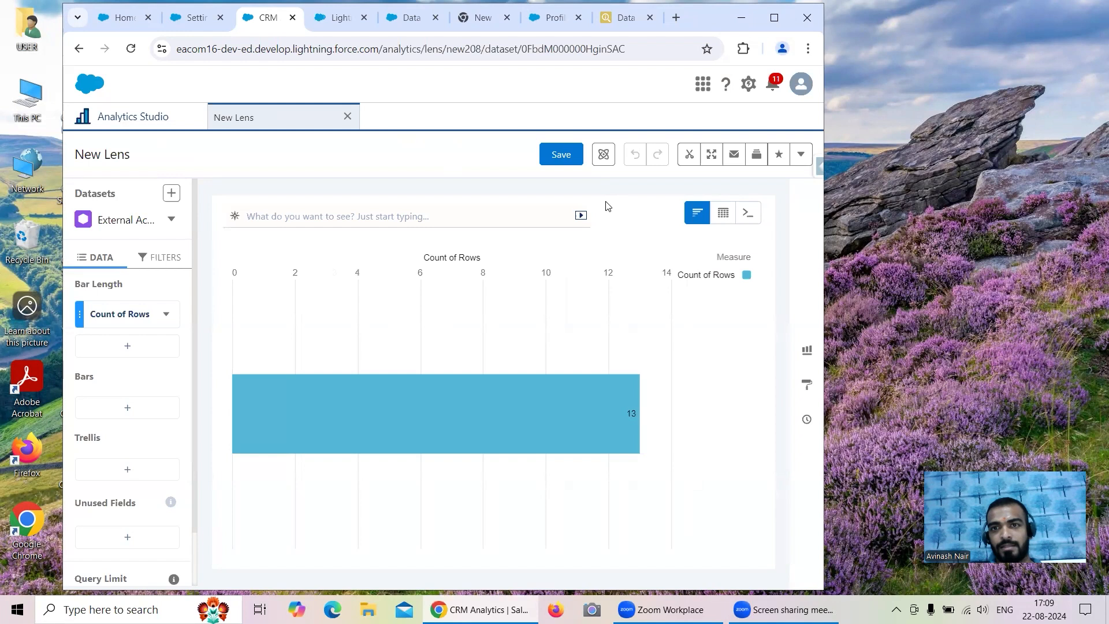
- Maximise Chrome with Super+Up so the 13-row External Account Dataset lens fills the screen
key("super+Up")
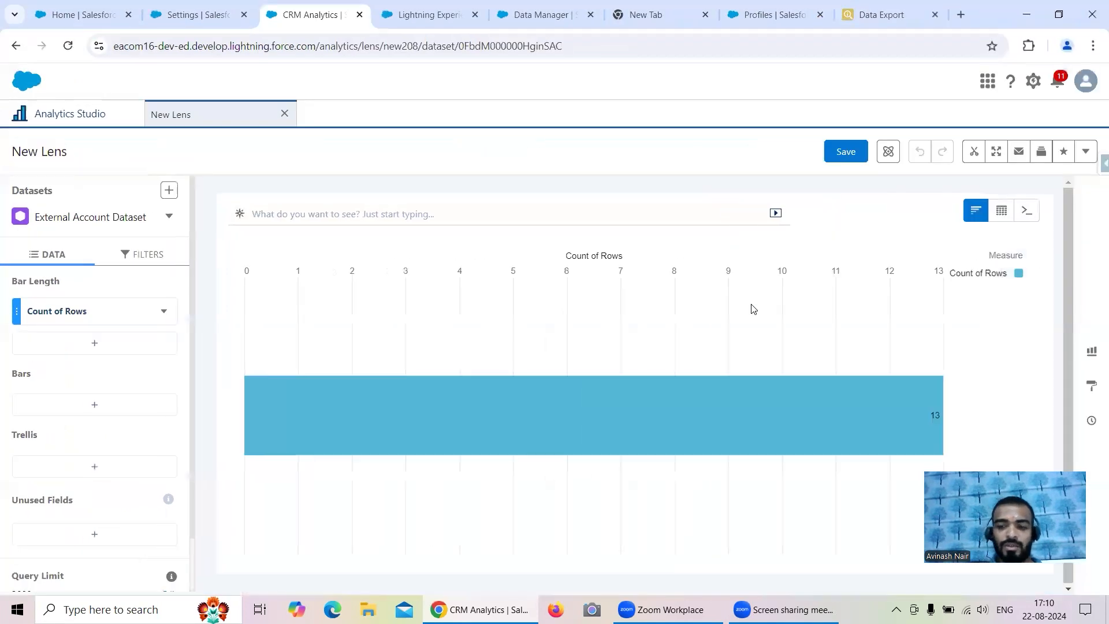